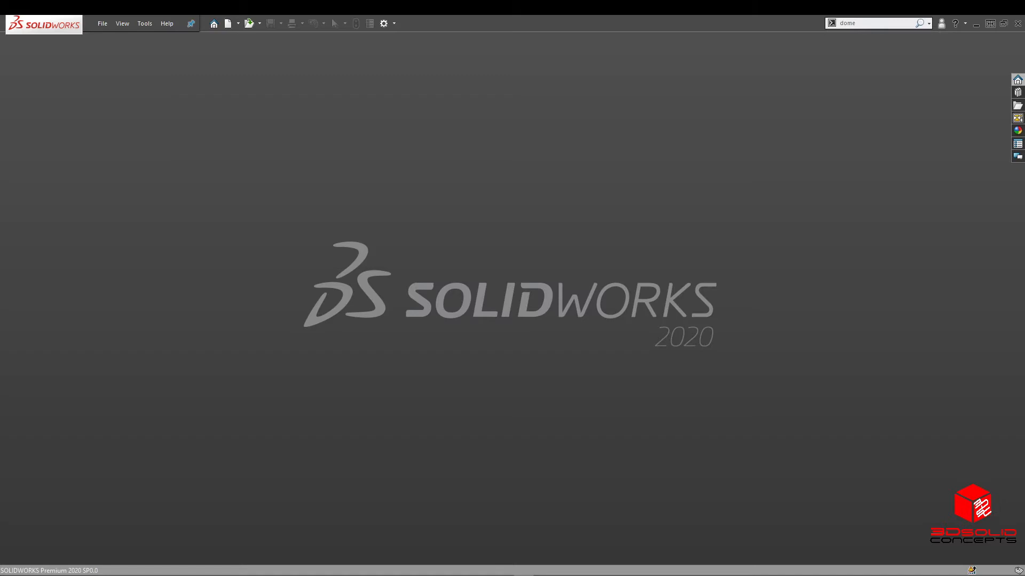
Review exercise T1.3.1 in Foxit Reader: lesson title, isometric drawing, given values and the required mass results
{"action": "left_click_drag", "start_coordinate": [0, 107], "coordinate": [438, 51]}
{"action": "scroll", "coordinate": [574, 329], "scroll_direction": "up", "scroll_amount": 2}
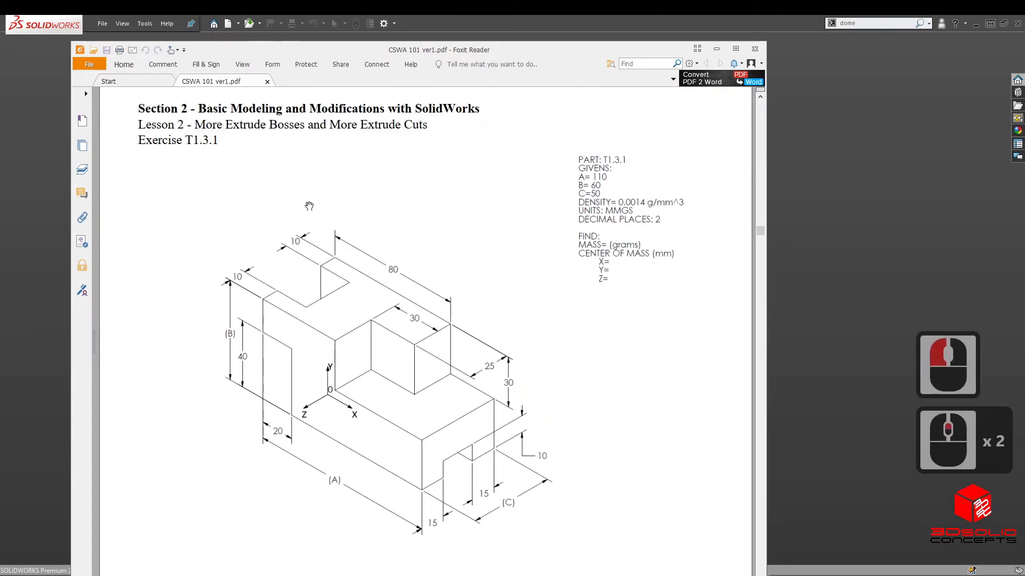
{"action": "left_click_drag", "start_coordinate": [508, 341], "coordinate": [510, 354]}
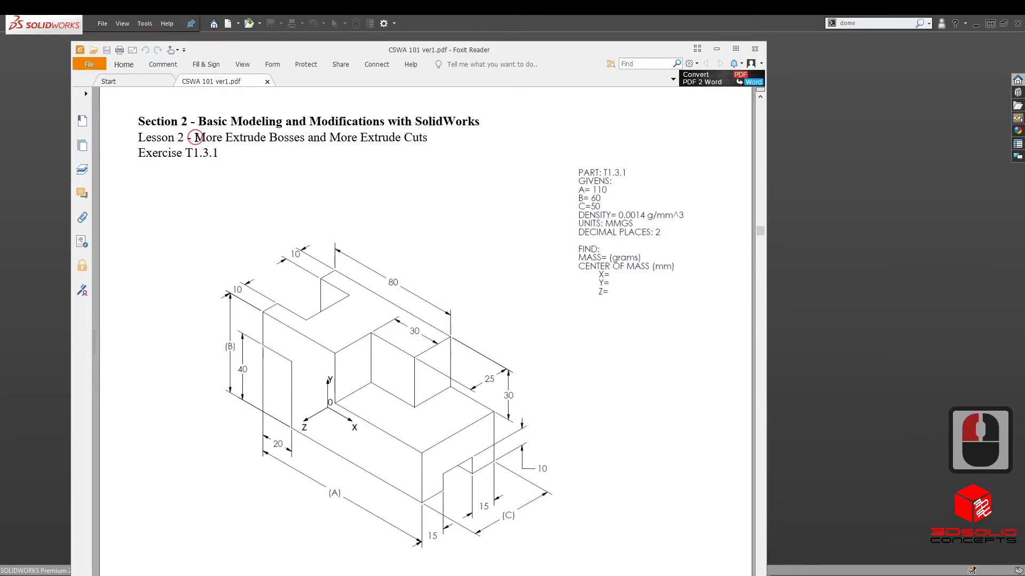
{"action": "left_click_drag", "start_coordinate": [196, 137], "coordinate": [403, 139]}
{"action": "left_click", "coordinate": [420, 193]}
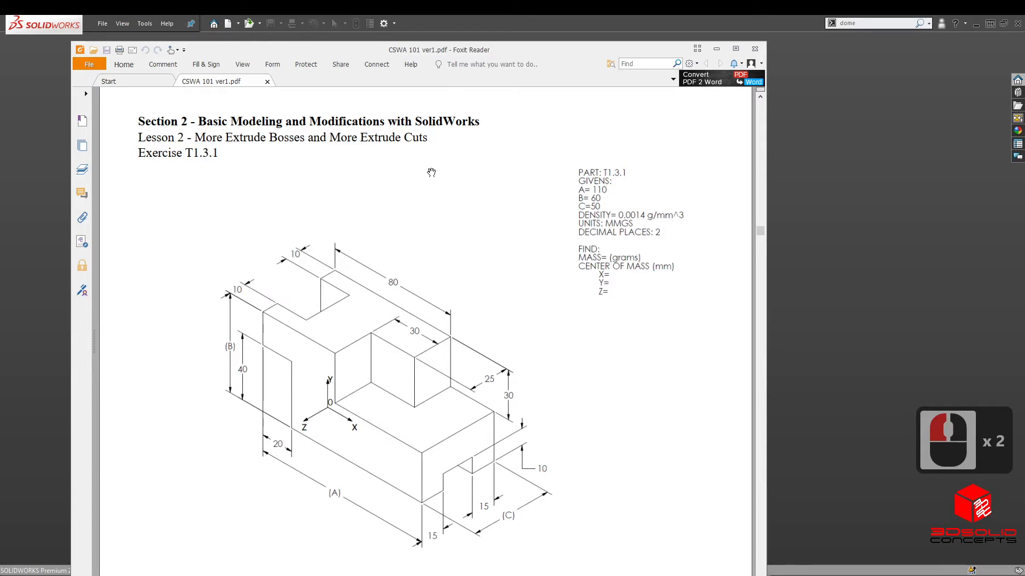
{"action": "left_click_drag", "start_coordinate": [516, 315], "coordinate": [518, 288]}
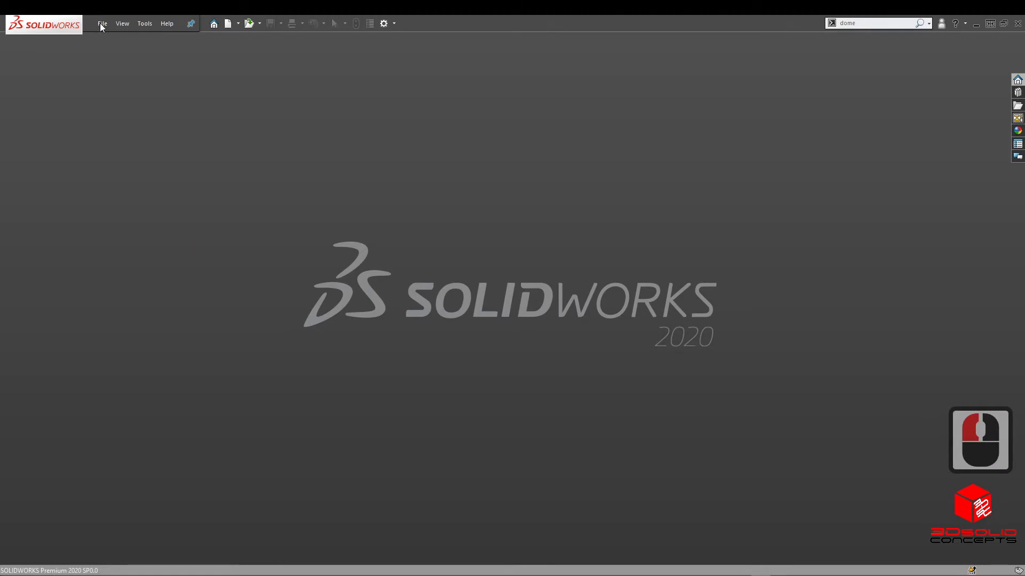
Create a new part document from the PartMM template
{"action": "left_click", "coordinate": [101, 24]}
{"action": "left_click", "coordinate": [120, 38]}
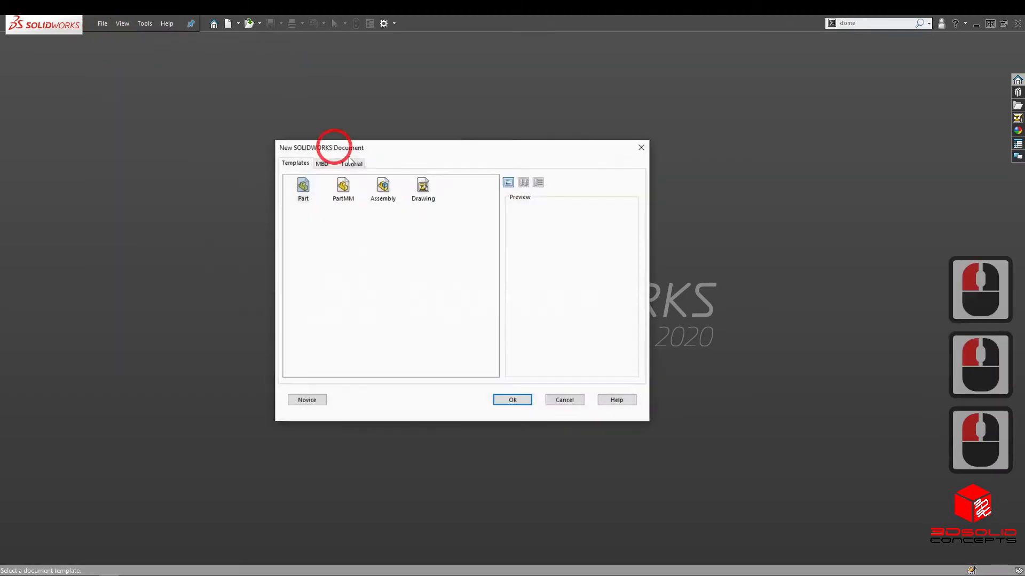
{"action": "double_click", "coordinate": [343, 188]}
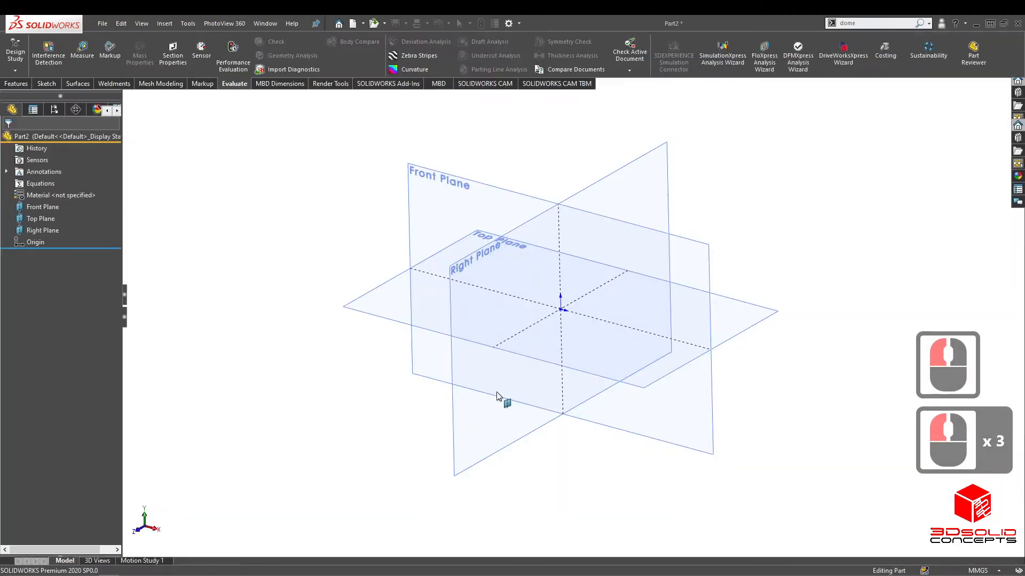
{"action": "mouse_move", "coordinate": [658, 348]}
{"action": "middle_mouse_down"}
{"action": "mouse_move", "coordinate": [654, 325]}
{"action": "mouse_move", "coordinate": [655, 344]}
{"action": "middle_mouse_up"}
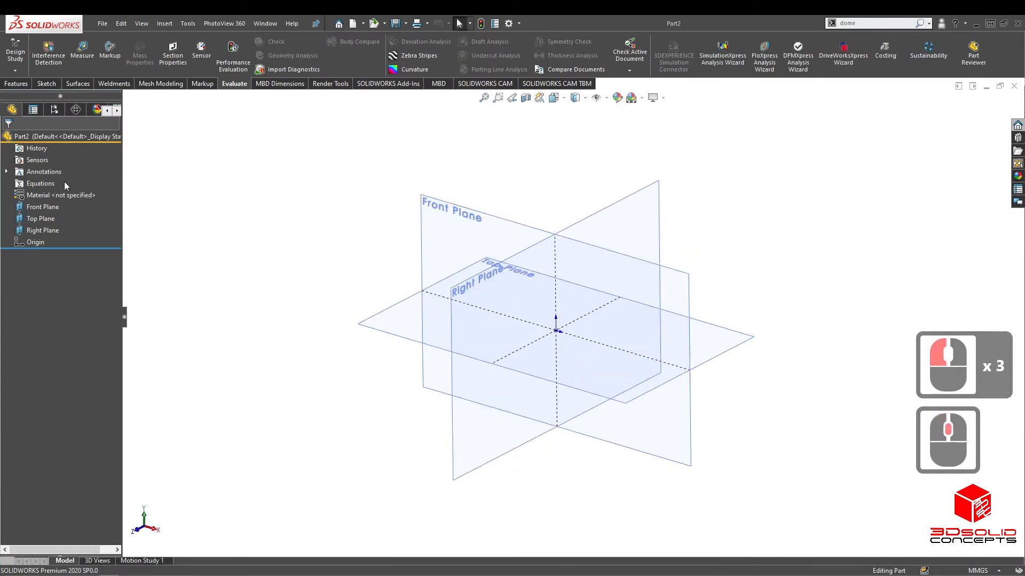
Switch to Foxit Reader and examine the part's front face outline and the origin location in the exercise drawing
{"action": "left_click_drag", "start_coordinate": [0, 64], "coordinate": [686, 55]}
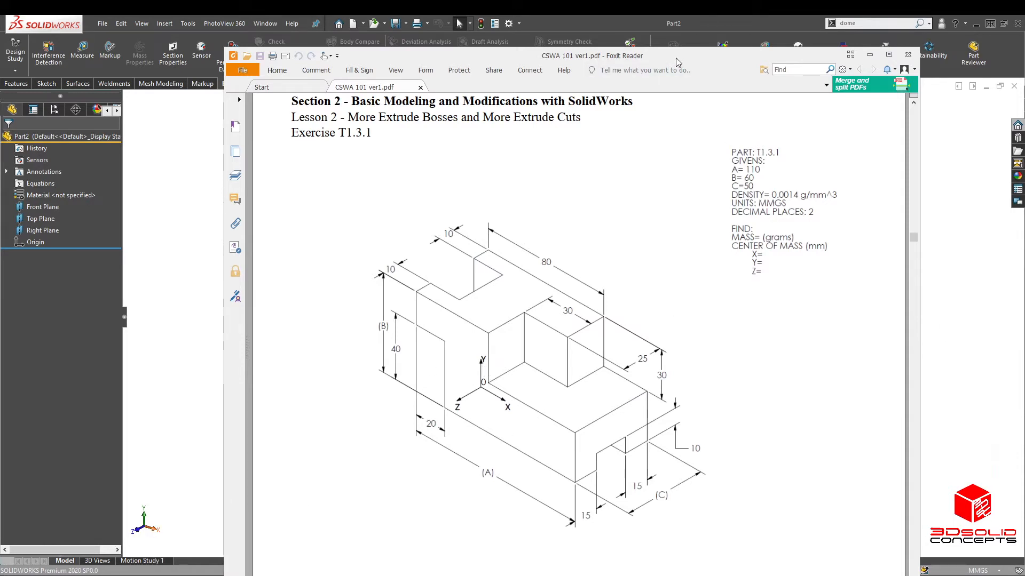
{"action": "left_click_drag", "start_coordinate": [675, 61], "coordinate": [668, 61]}
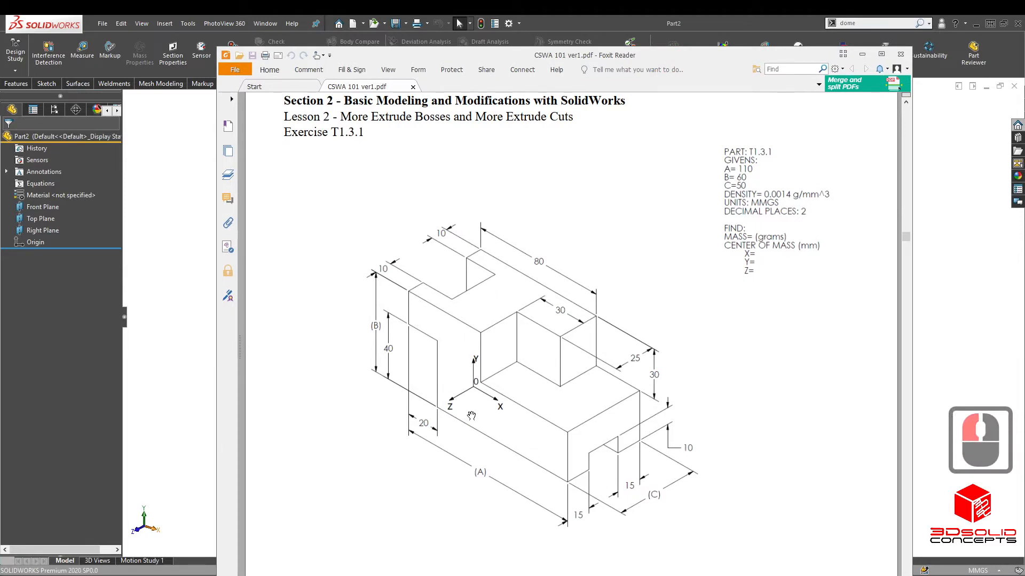
{"action": "left_click", "coordinate": [435, 321]}
{"action": "left_click", "coordinate": [469, 365]}
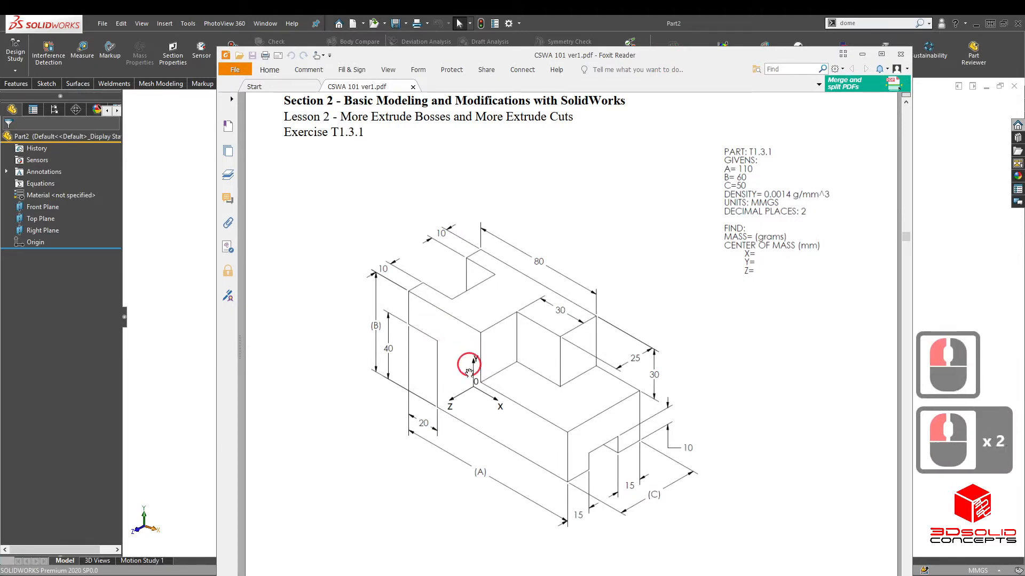
{"action": "left_click", "coordinate": [525, 433]}
{"action": "left_click", "coordinate": [407, 329]}
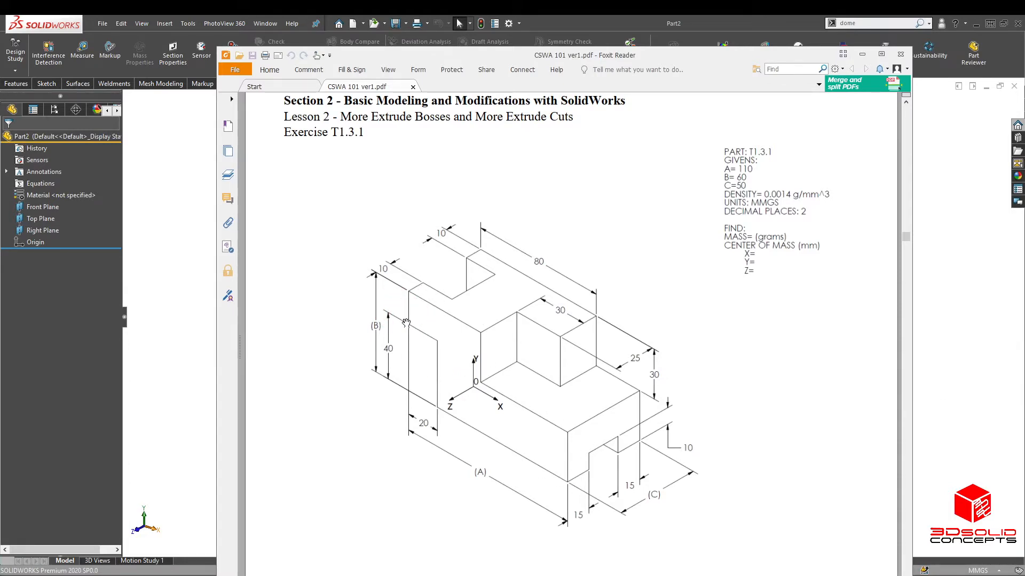
{"action": "left_click", "coordinate": [428, 27]}
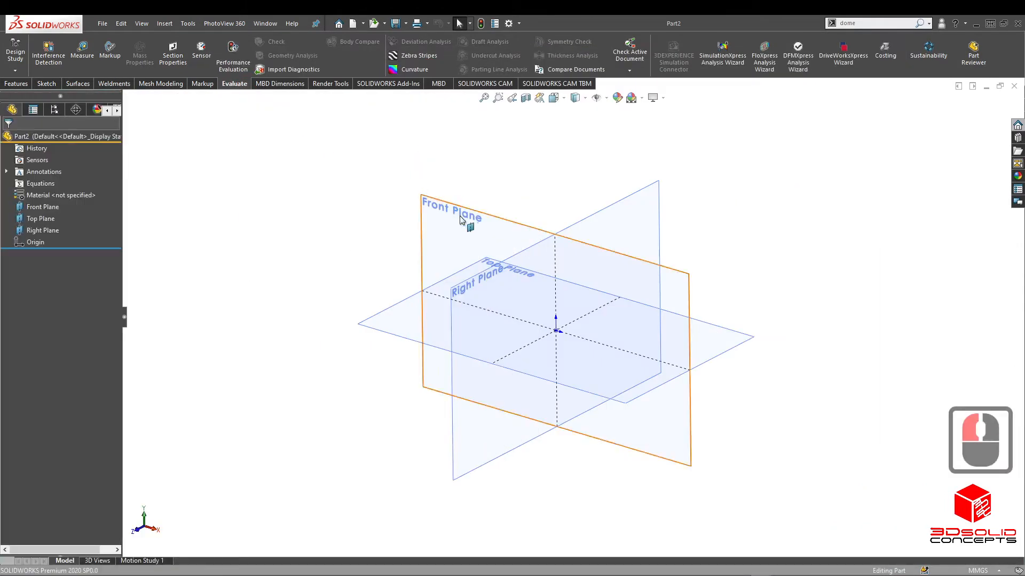
Start a sketch on the Front Plane and hide the three default planes
{"action": "right_click", "coordinate": [461, 224]}
{"action": "left_click", "coordinate": [486, 205]}
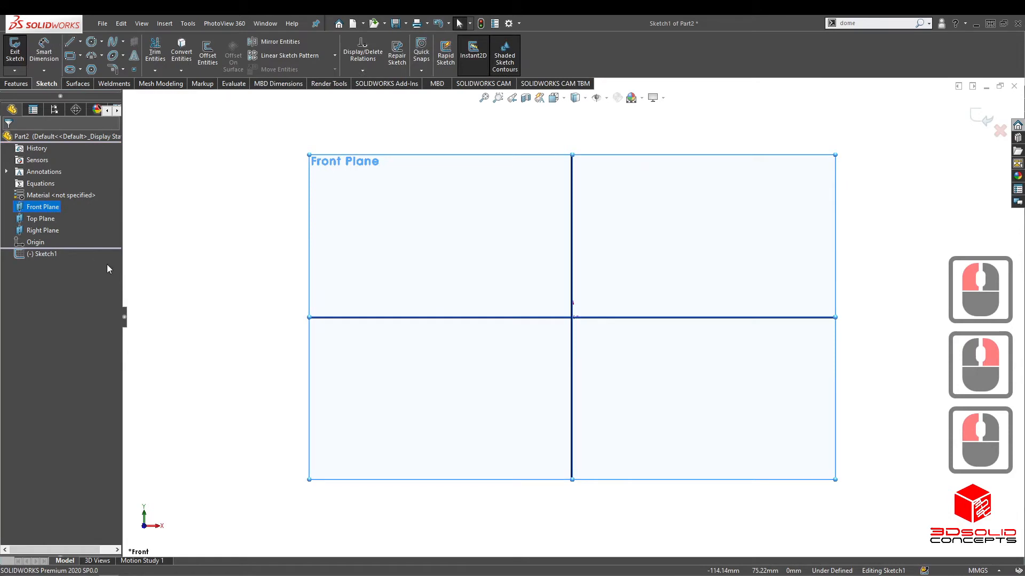
{"action": "left_click_drag", "start_coordinate": [69, 203], "coordinate": [36, 231]}
{"action": "right_click", "coordinate": [37, 230]}
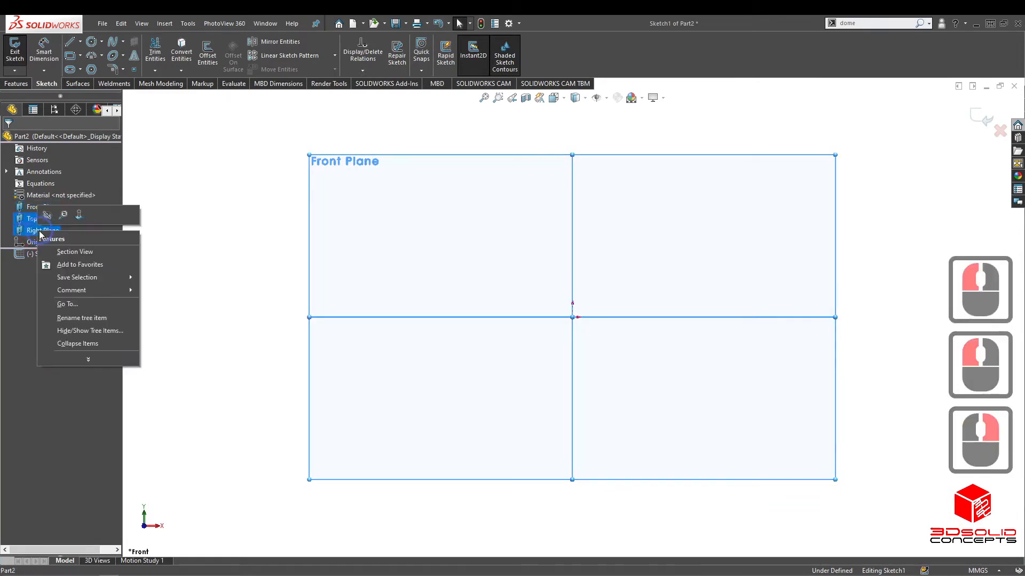
{"action": "left_click", "coordinate": [201, 197]}
Sketch a closed eight-line stepped profile from the origin, with a bottom edge about 51 mm long, an offset upper block and a notch beneath it
{"action": "left_click", "coordinate": [69, 42]}
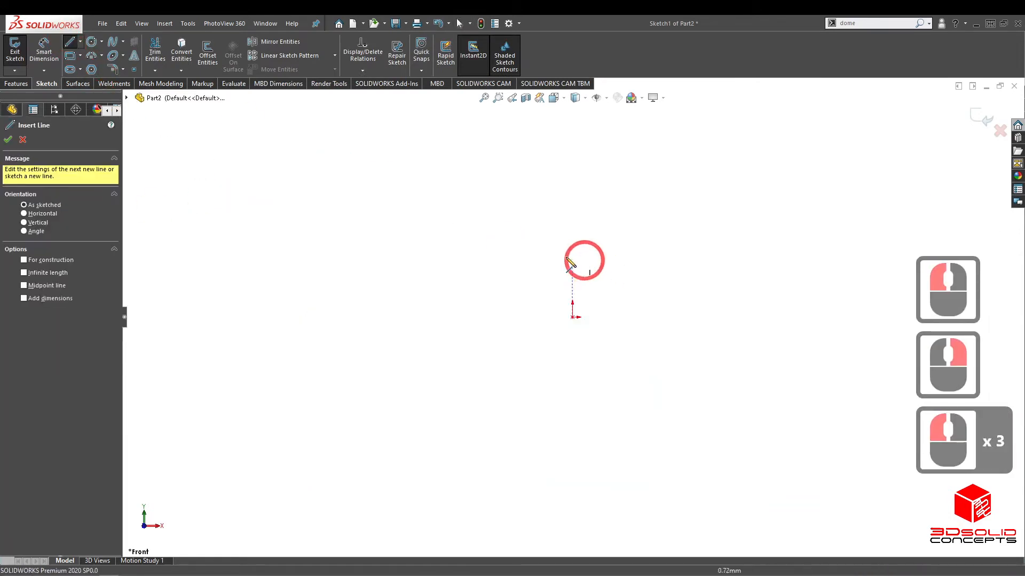
{"action": "left_click", "coordinate": [573, 317]}
{"action": "left_click", "coordinate": [637, 317]}
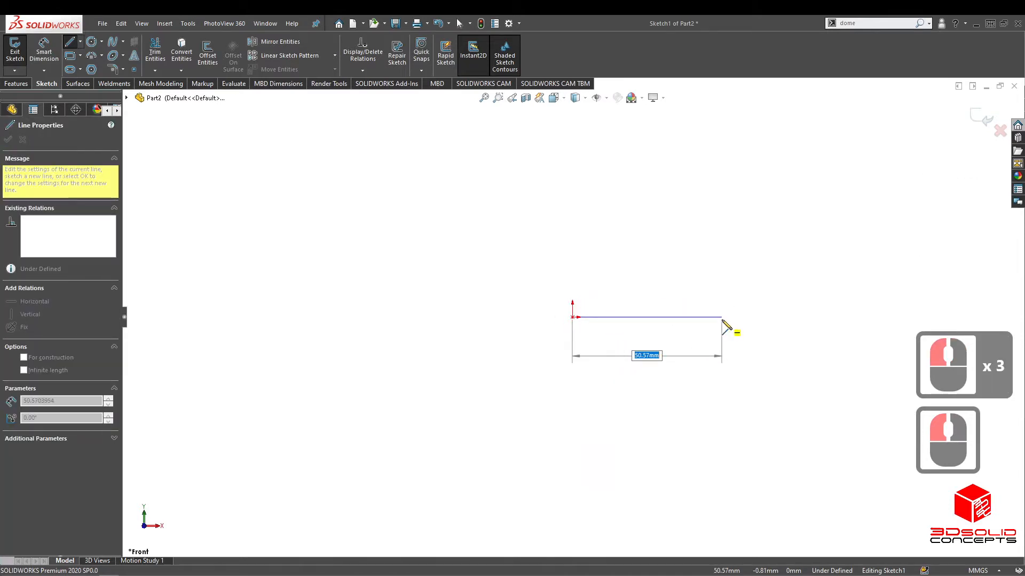
{"action": "left_click", "coordinate": [721, 317]}
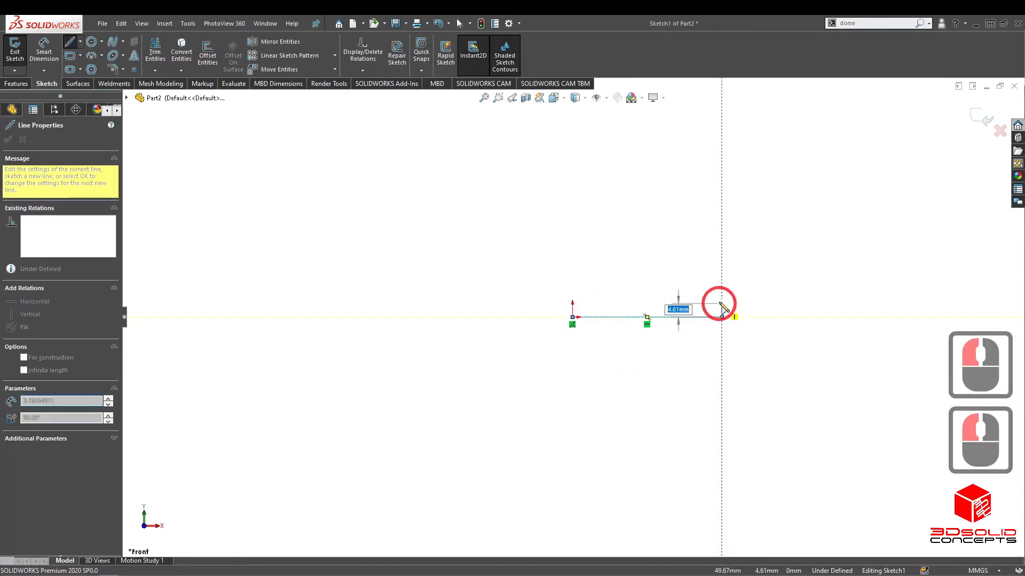
{"action": "left_click", "coordinate": [722, 267]}
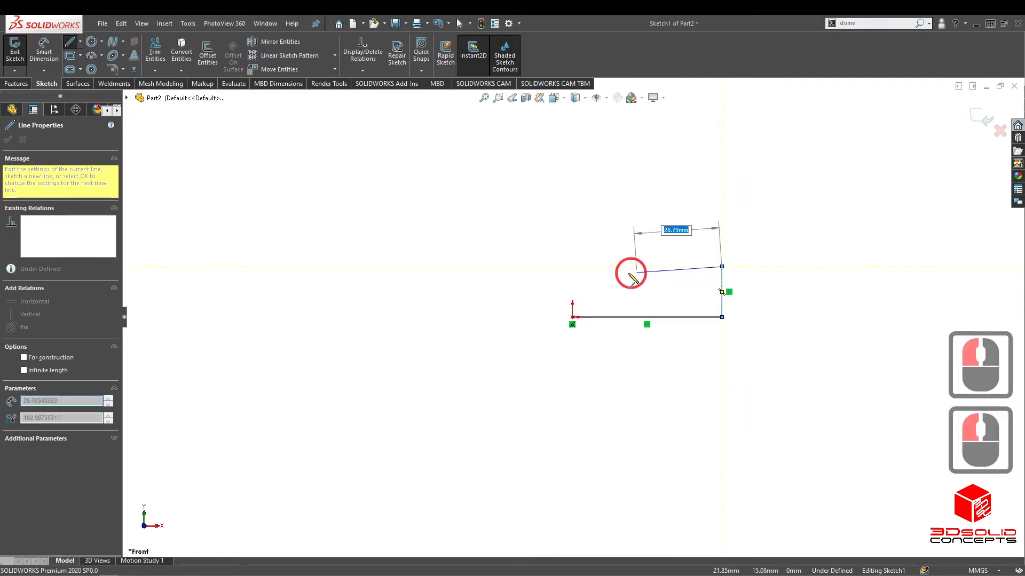
{"action": "left_click", "coordinate": [597, 267]}
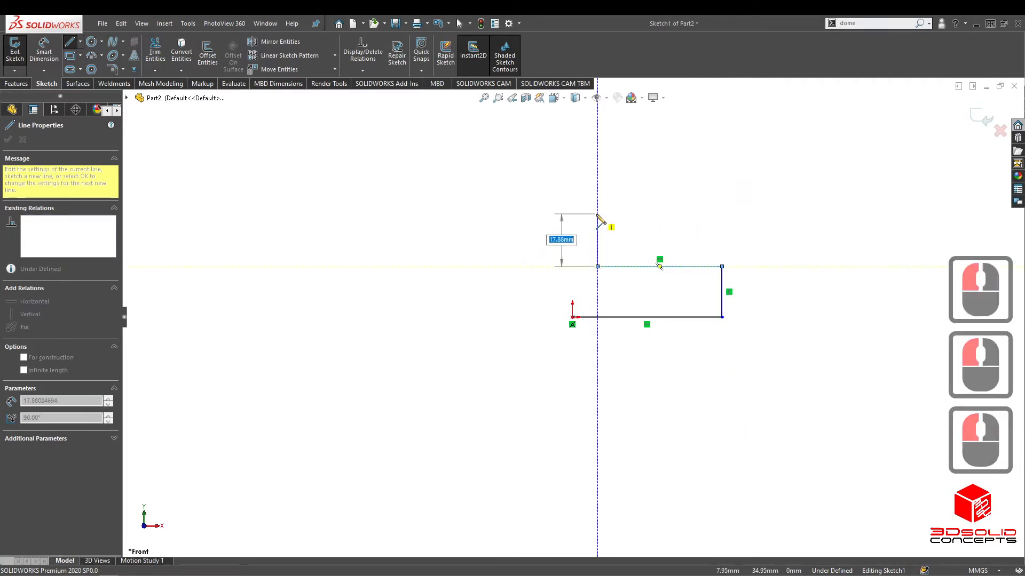
{"action": "left_click", "coordinate": [597, 214]}
{"action": "left_click", "coordinate": [481, 213]}
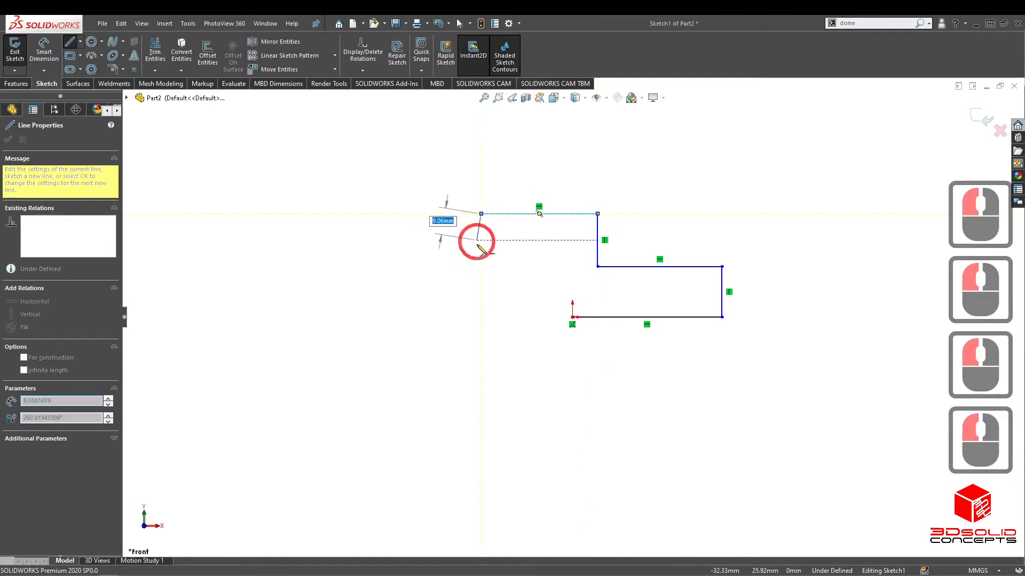
{"action": "left_click", "coordinate": [480, 277]}
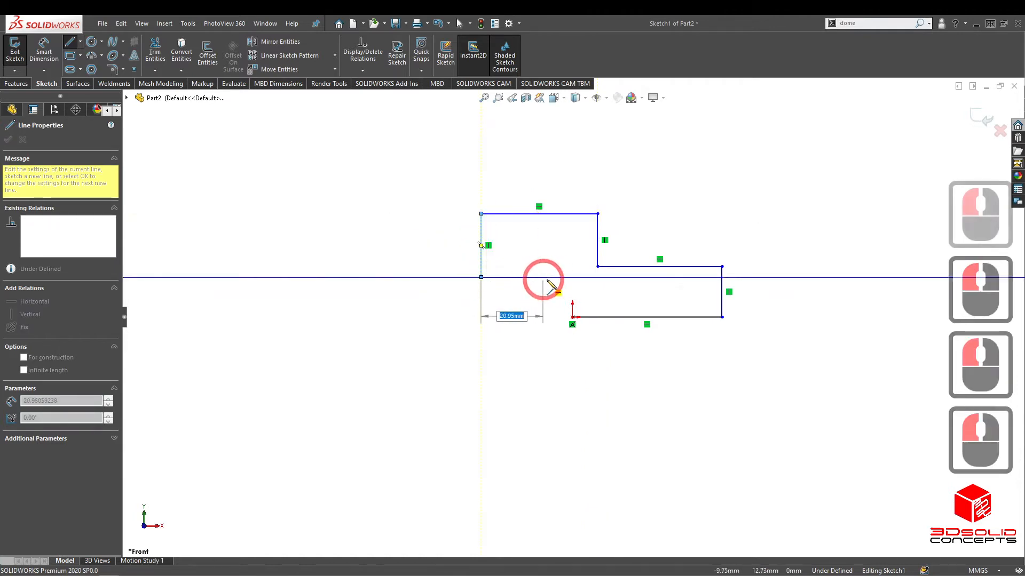
{"action": "left_click", "coordinate": [572, 277]}
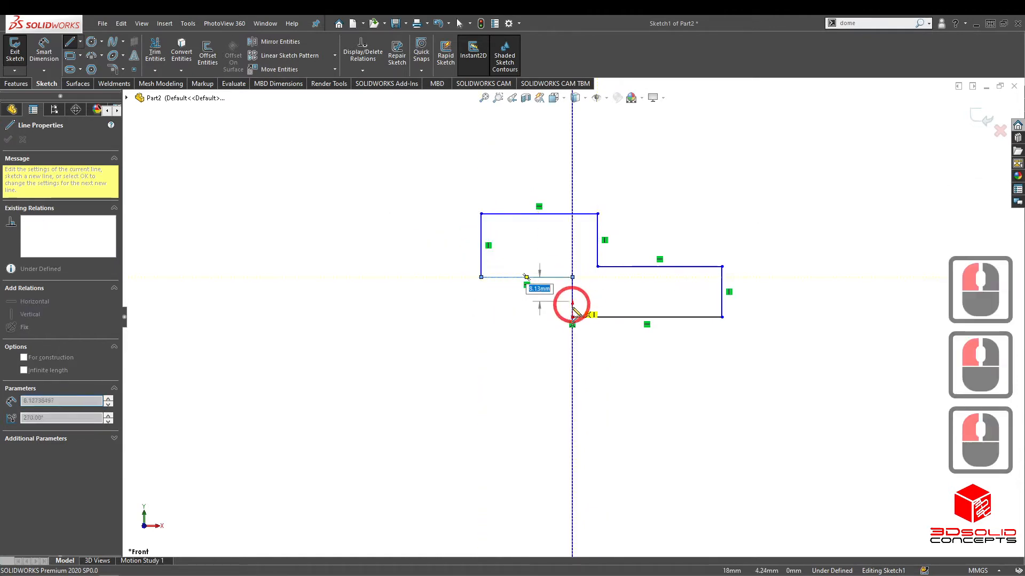
{"action": "double_click", "coordinate": [572, 317]}
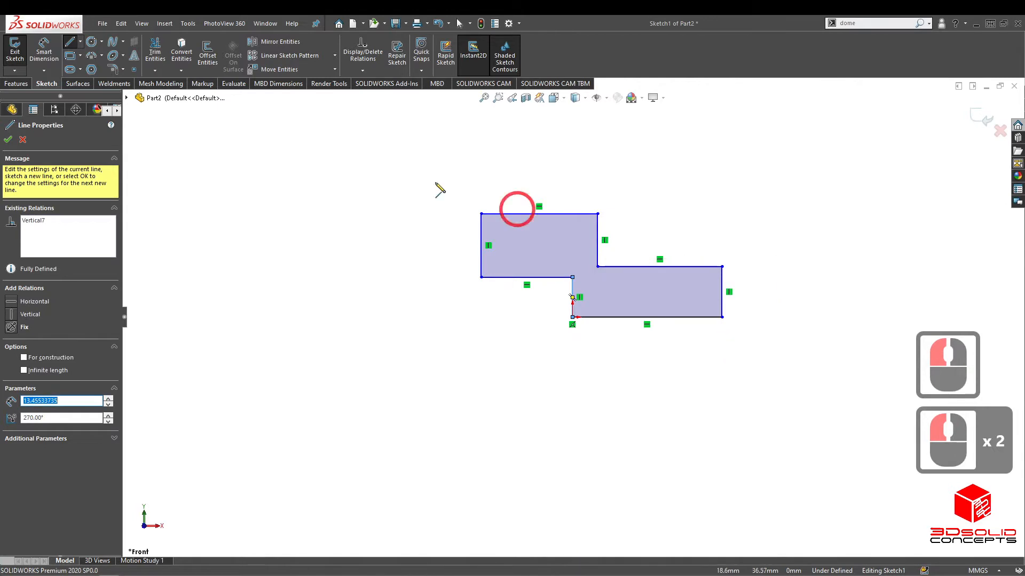
{"action": "left_click", "coordinate": [7, 141]}
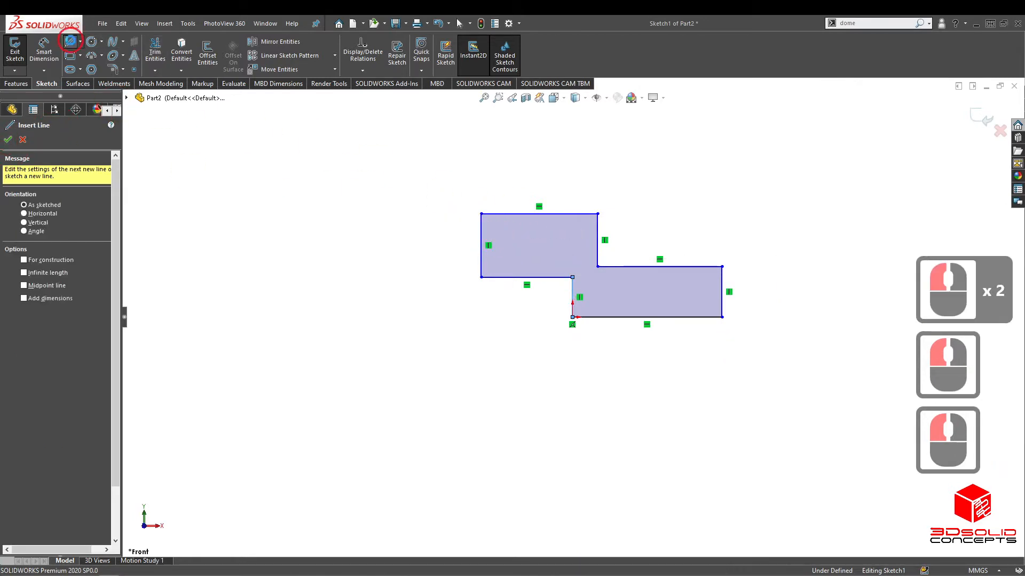
{"action": "left_click", "coordinate": [70, 41]}
Move the profile's left edge inward, then shift the inner step corner outward and up to widen the upper block
{"action": "left_click", "coordinate": [483, 234]}
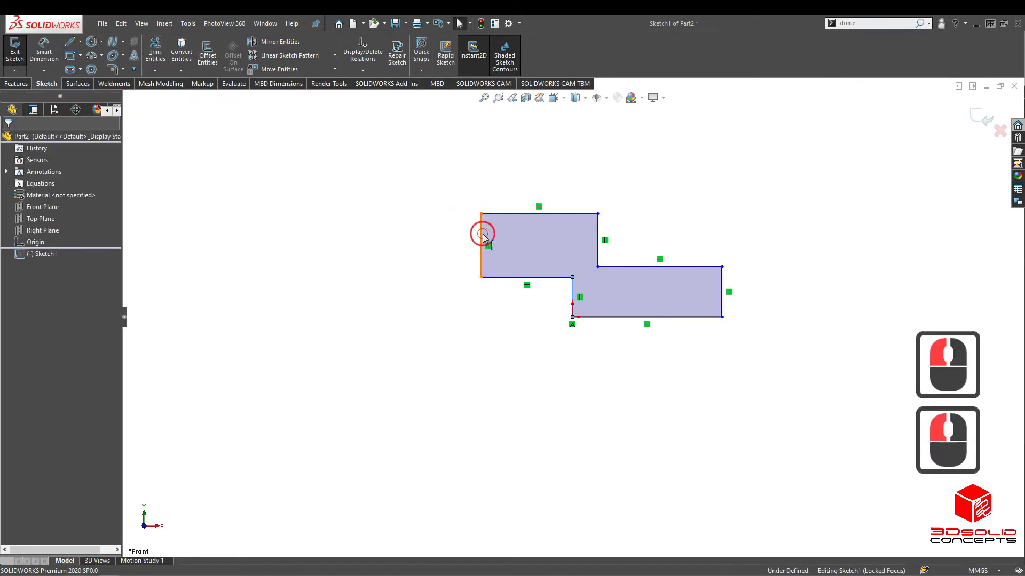
{"action": "left_click_drag", "start_coordinate": [482, 233], "coordinate": [530, 240]}
{"action": "double_click", "coordinate": [590, 299]}
{"action": "scroll", "coordinate": [686, 281], "scroll_direction": "up", "scroll_amount": 3}
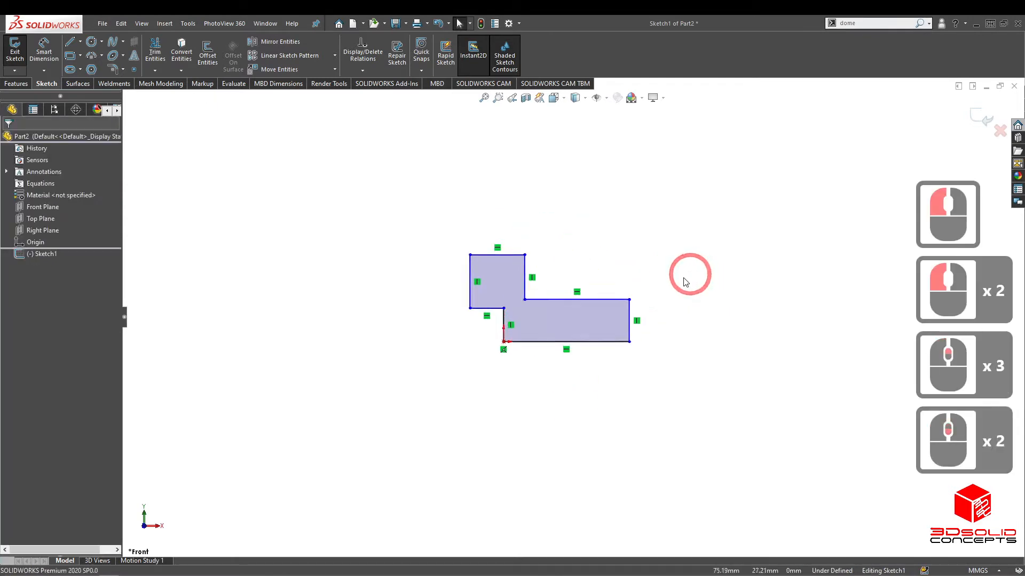
{"action": "scroll", "coordinate": [582, 296], "scroll_direction": "down", "scroll_amount": 3}
{"action": "left_click_drag", "start_coordinate": [483, 302], "coordinate": [520, 291]}
{"action": "left_click", "coordinate": [494, 314]}
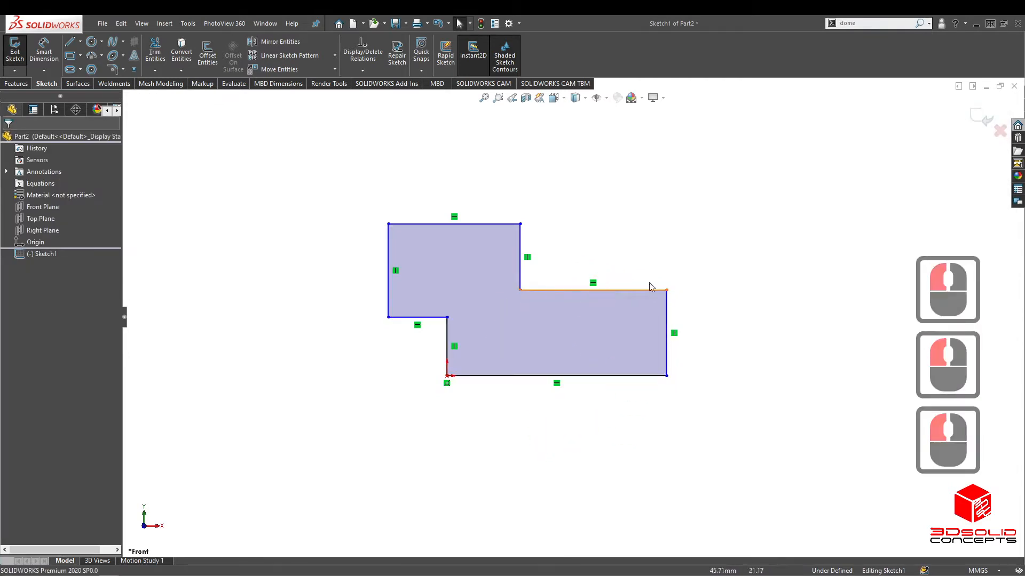
Reposition the profile's right vertical edge to about 42 mm from the origin
{"action": "left_click_drag", "start_coordinate": [664, 330], "coordinate": [615, 332]}
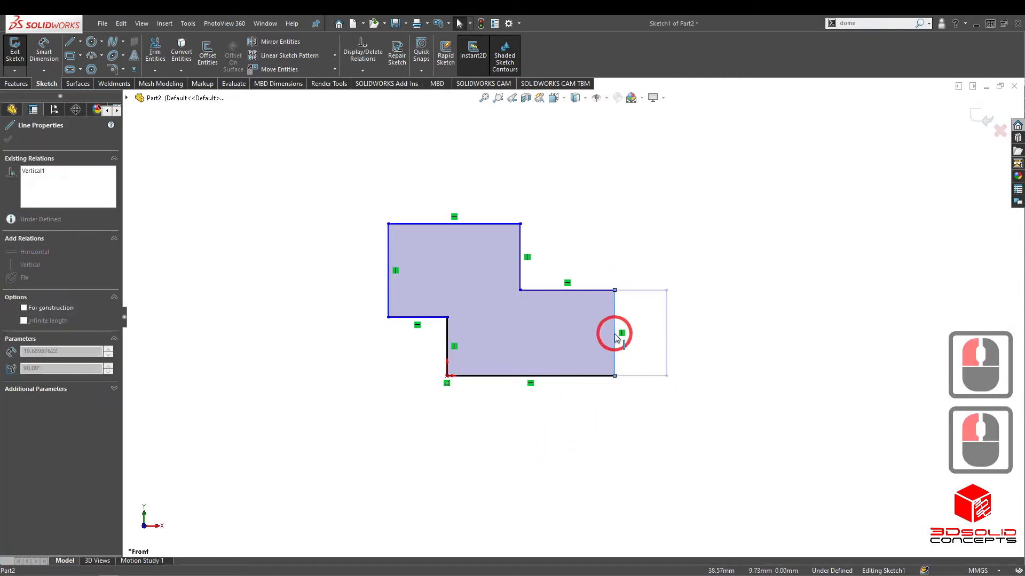
{"action": "left_click", "coordinate": [635, 432]}
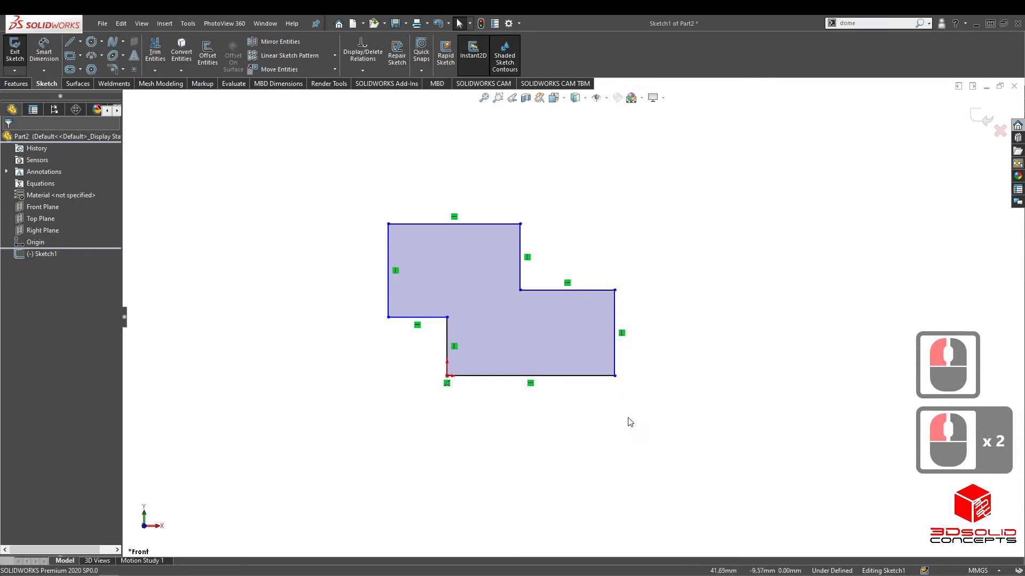
{"action": "scroll", "coordinate": [571, 315], "scroll_direction": "up", "scroll_amount": 2}
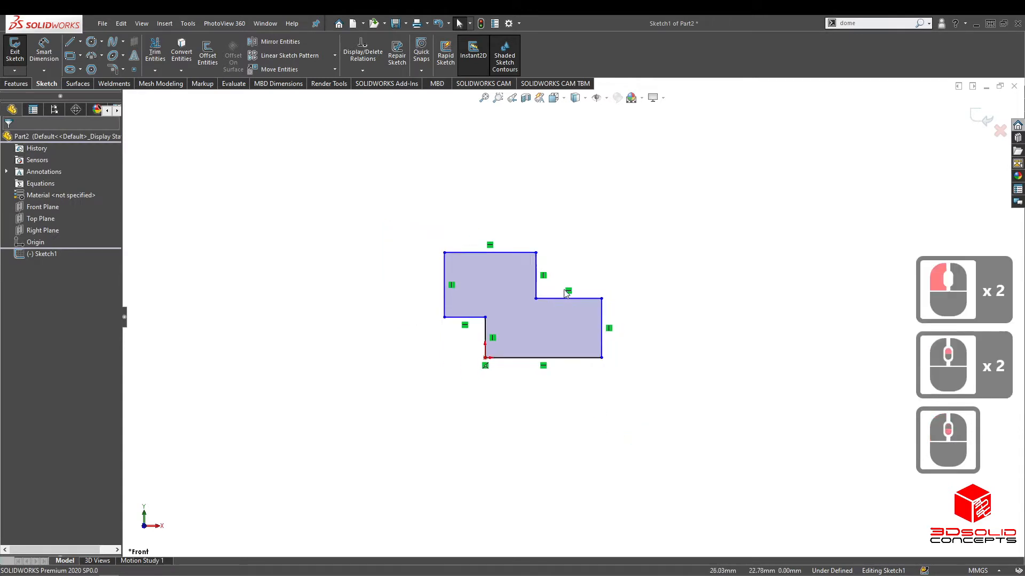
{"action": "scroll", "coordinate": [614, 341], "scroll_direction": "down", "scroll_amount": 3}
{"action": "left_click_drag", "start_coordinate": [632, 349], "coordinate": [646, 344]}
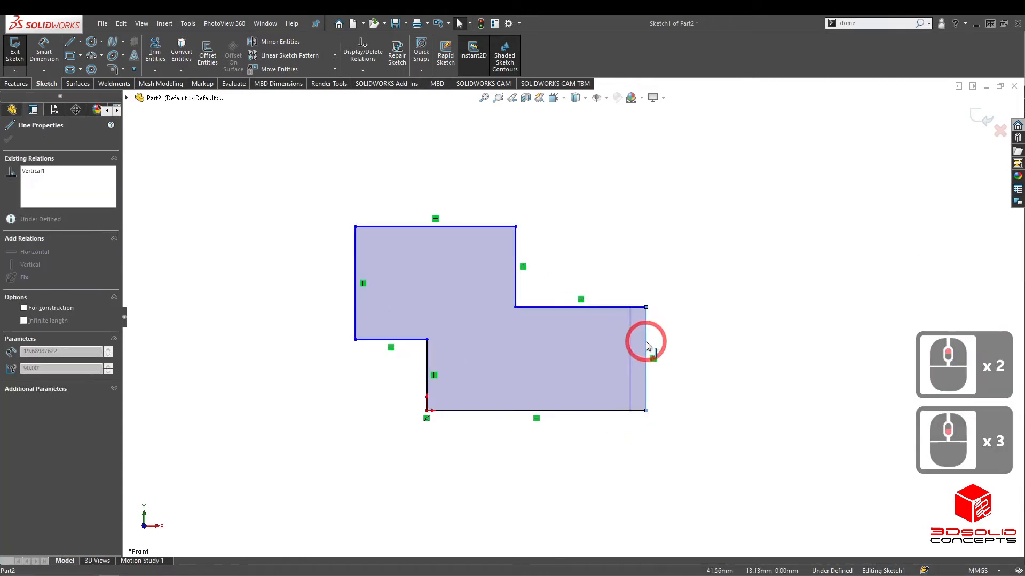
{"action": "left_click", "coordinate": [587, 484]}
{"action": "left_click", "coordinate": [560, 366]}
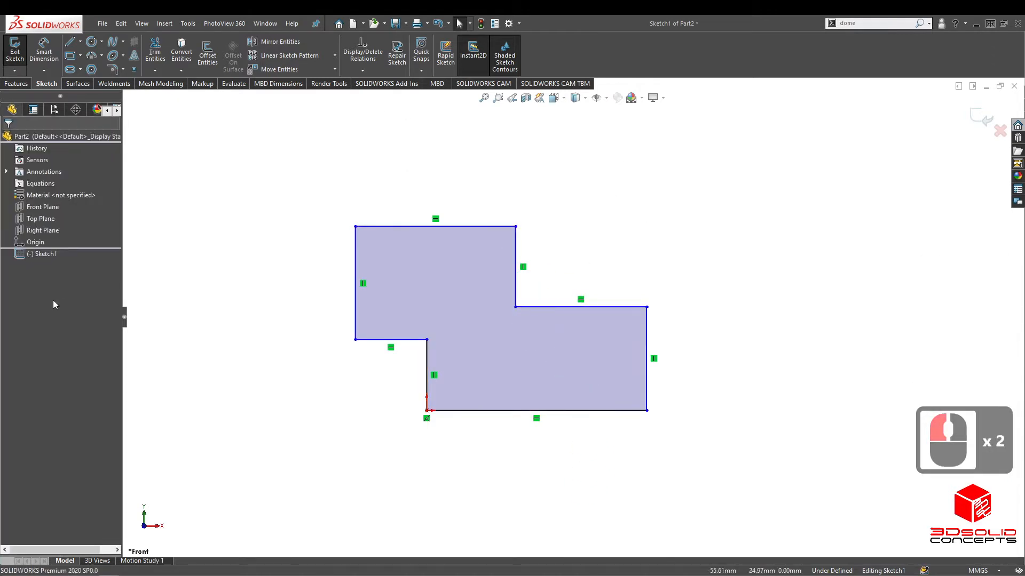
Check the given values of A, B and C in the PDF drawing, and exit the profile sketch
{"action": "left_click", "coordinate": [43, 52]}
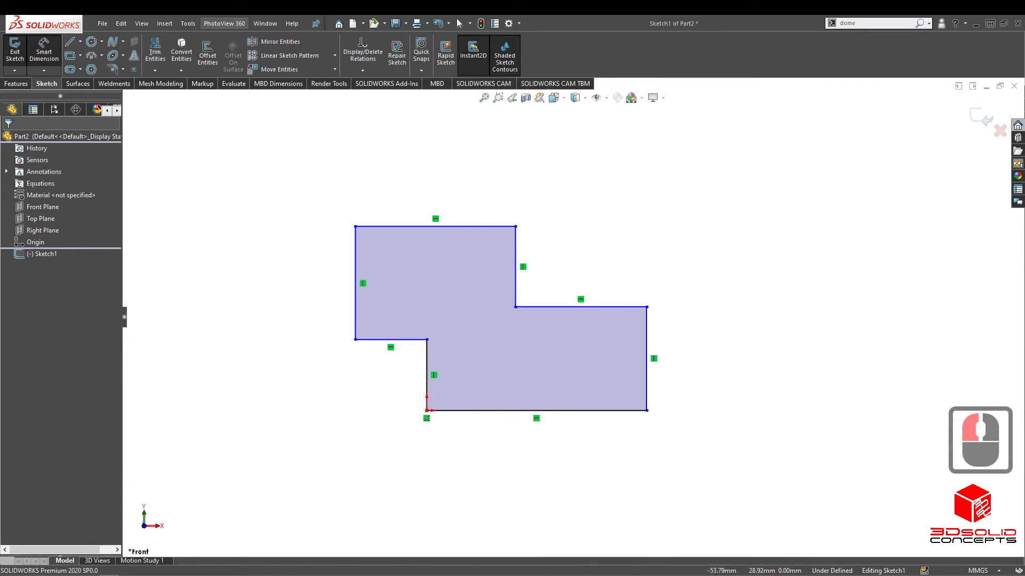
{"action": "left_click_drag", "start_coordinate": [0, 101], "coordinate": [493, 69]}
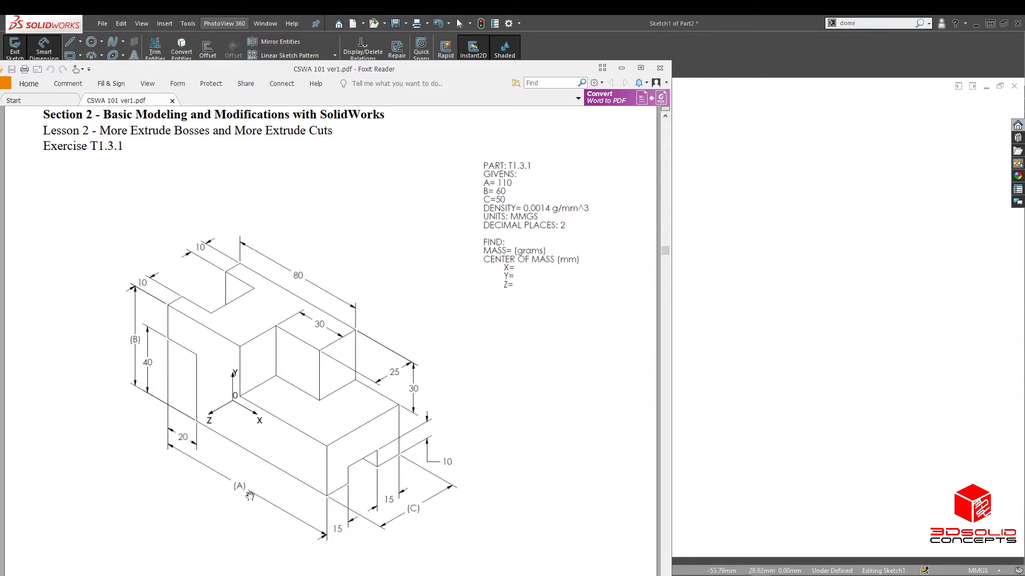
{"action": "left_click_drag", "start_coordinate": [507, 70], "coordinate": [0, 85]}
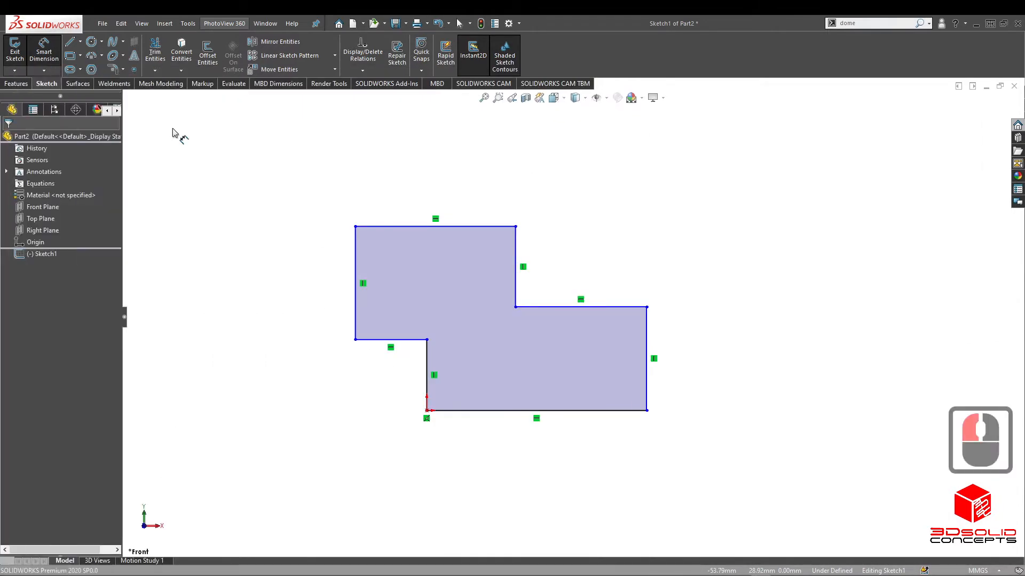
{"action": "left_click", "coordinate": [590, 147]}
{"action": "left_click", "coordinate": [591, 147]}
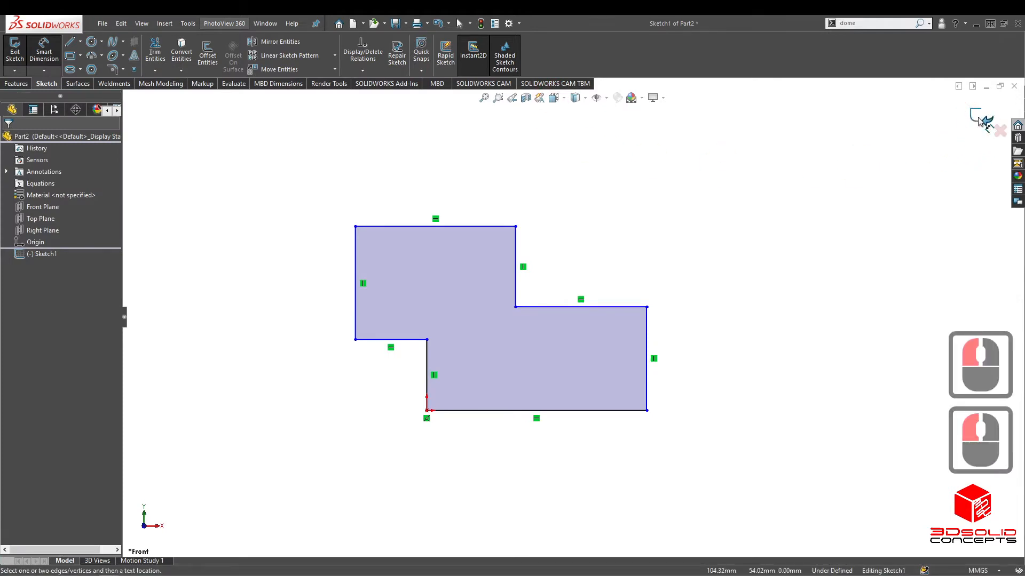
{"action": "left_click", "coordinate": [984, 122]}
Open the part's equations manager and add a global variable A equal to 110
{"action": "mouse_move", "coordinate": [642, 201]}
{"action": "middle_mouse_down"}
{"action": "mouse_move", "coordinate": [568, 299]}
{"action": "mouse_move", "coordinate": [519, 340]}
{"action": "mouse_move", "coordinate": [591, 293]}
{"action": "middle_mouse_up"}
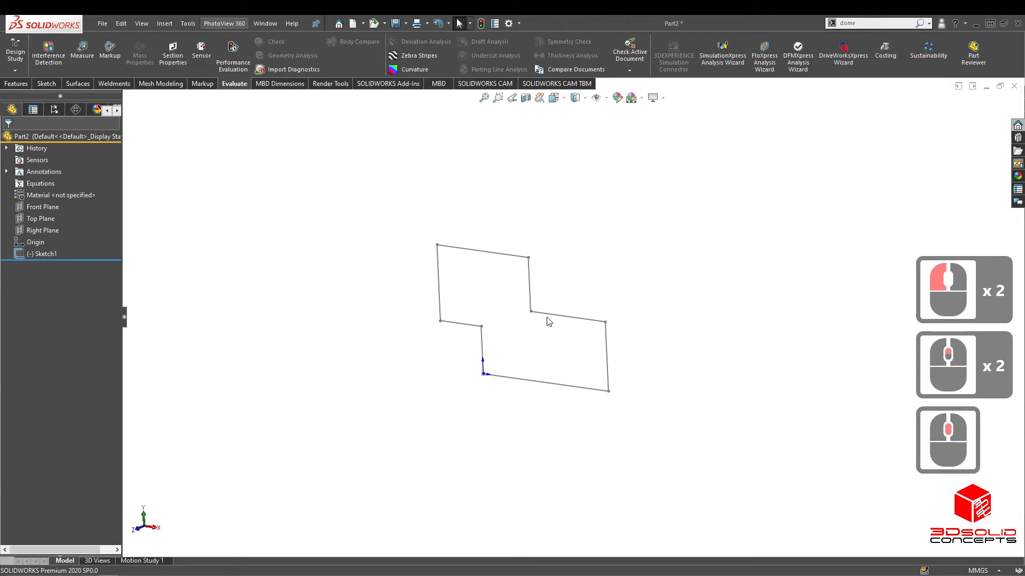
{"action": "middle_click_drag", "start_coordinate": [453, 289], "coordinate": [603, 297]}
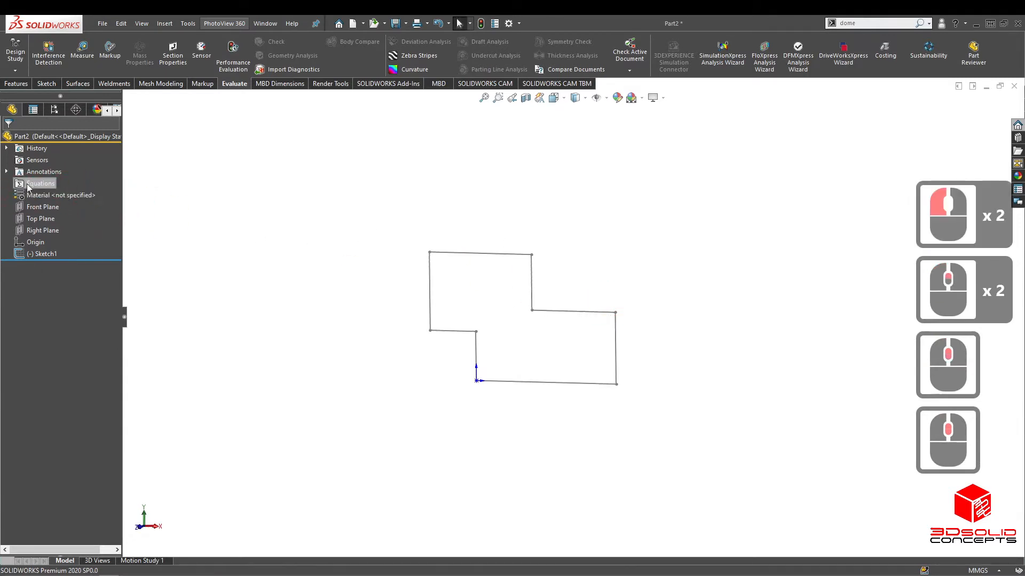
{"action": "right_click", "coordinate": [47, 183]}
{"action": "left_click", "coordinate": [48, 190]}
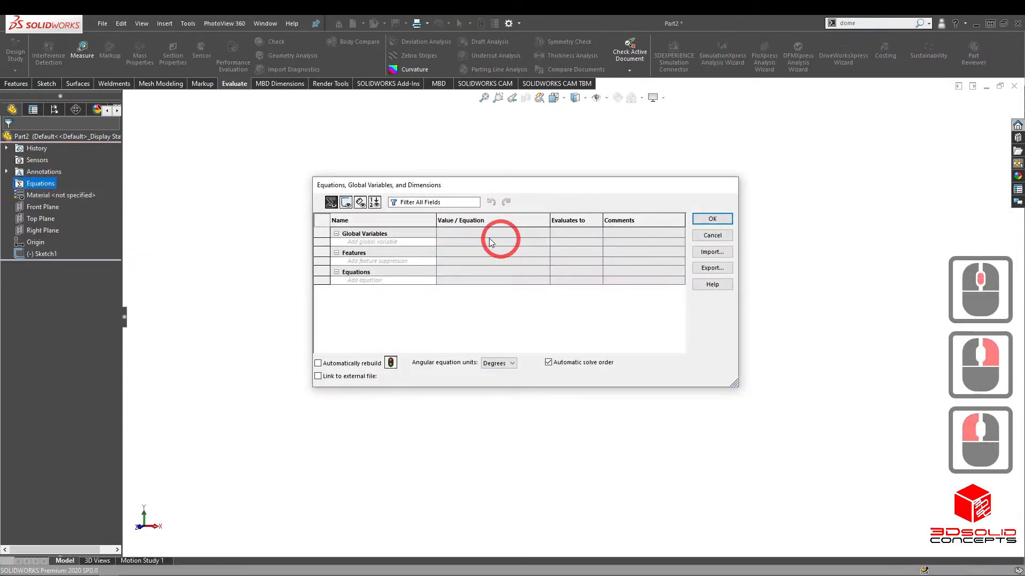
{"action": "left_click", "coordinate": [396, 242]}
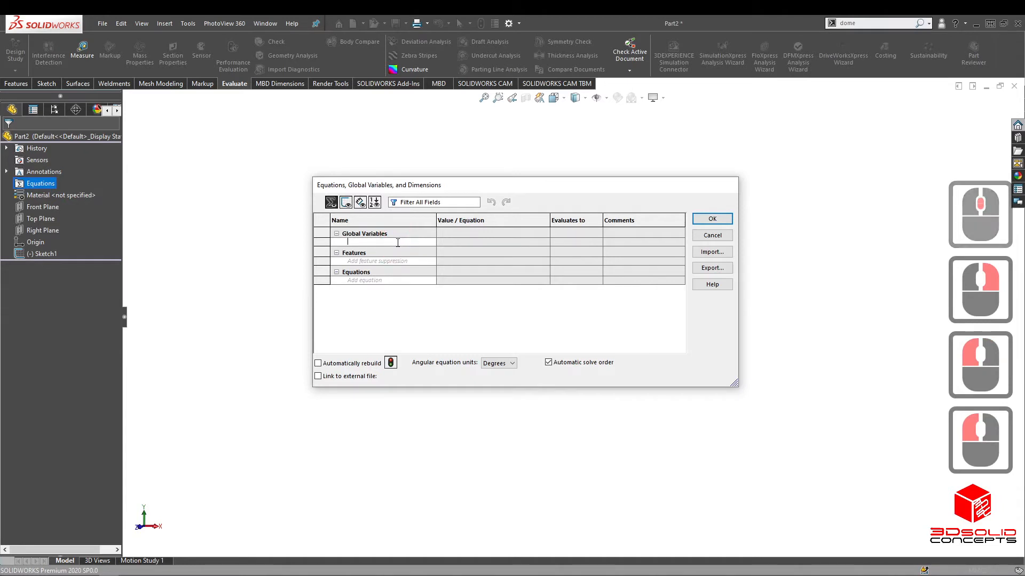
{"action": "type", "text": "A"}
{"action": "key", "text": "Return"}
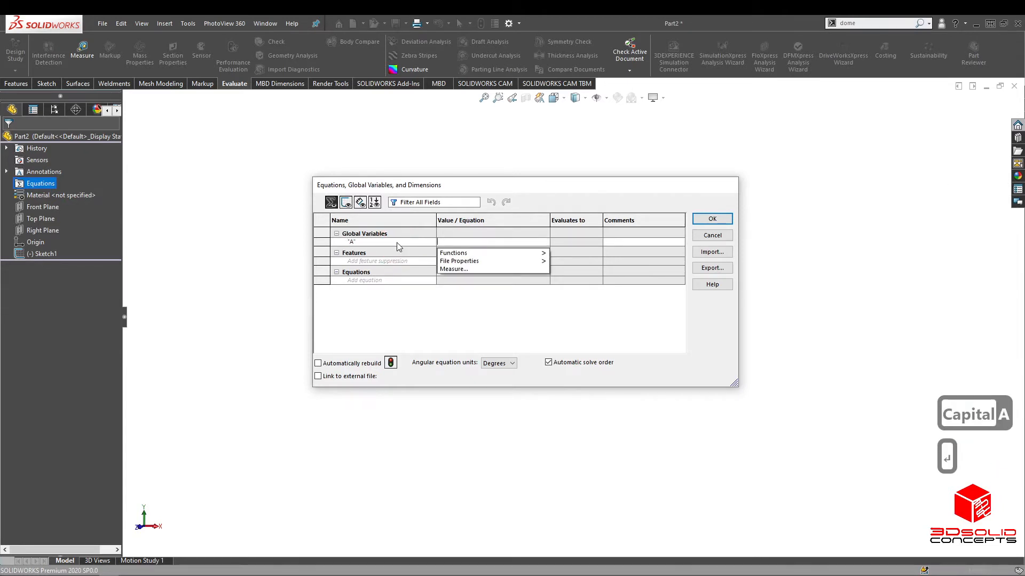
{"action": "type", "text": "110"}
{"action": "key", "text": "Return"}
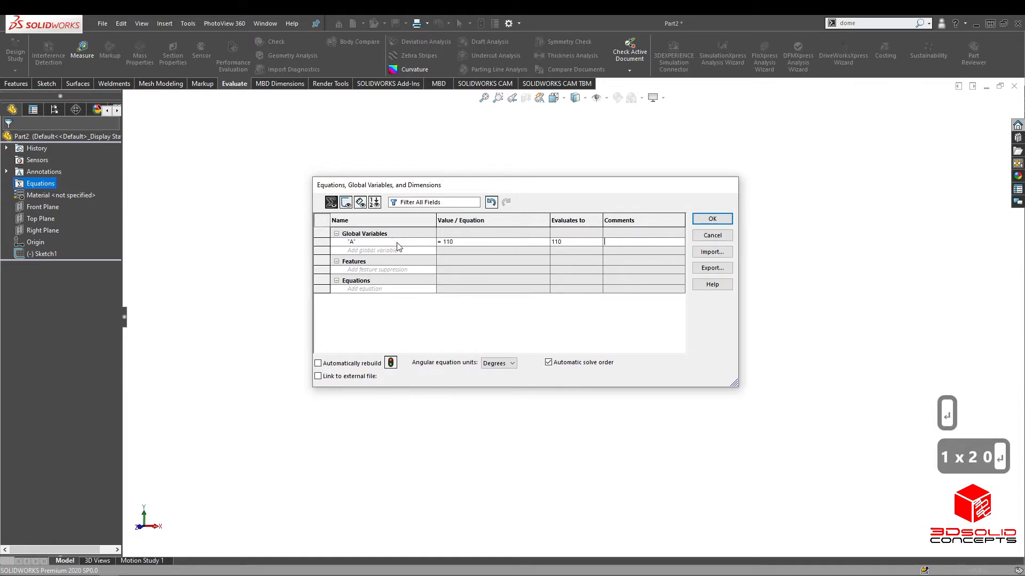
Add a second global variable B equal to 60
{"action": "left_click", "coordinate": [377, 252]}
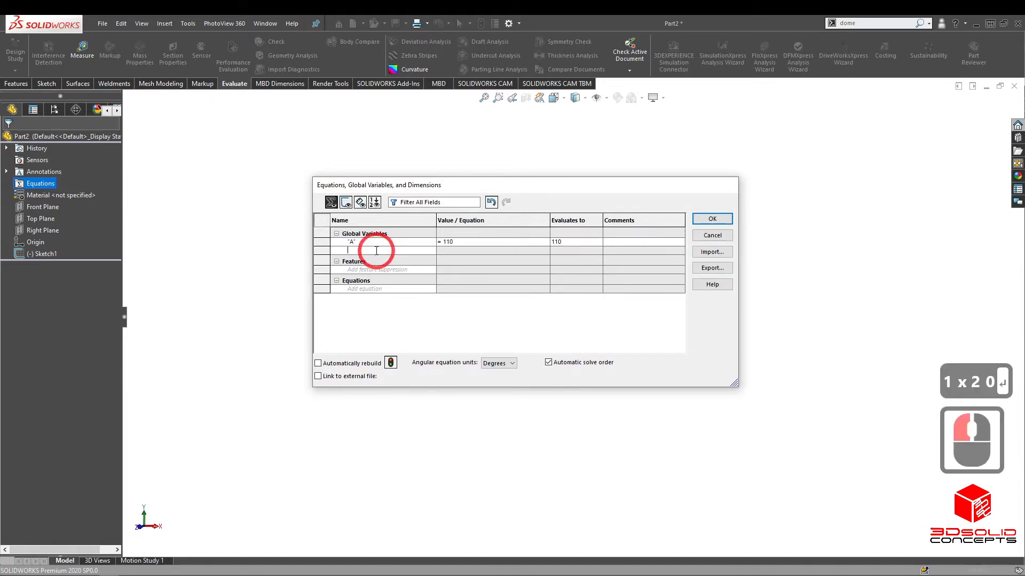
{"action": "type", "text": "B"}
{"action": "key", "text": "Return"}
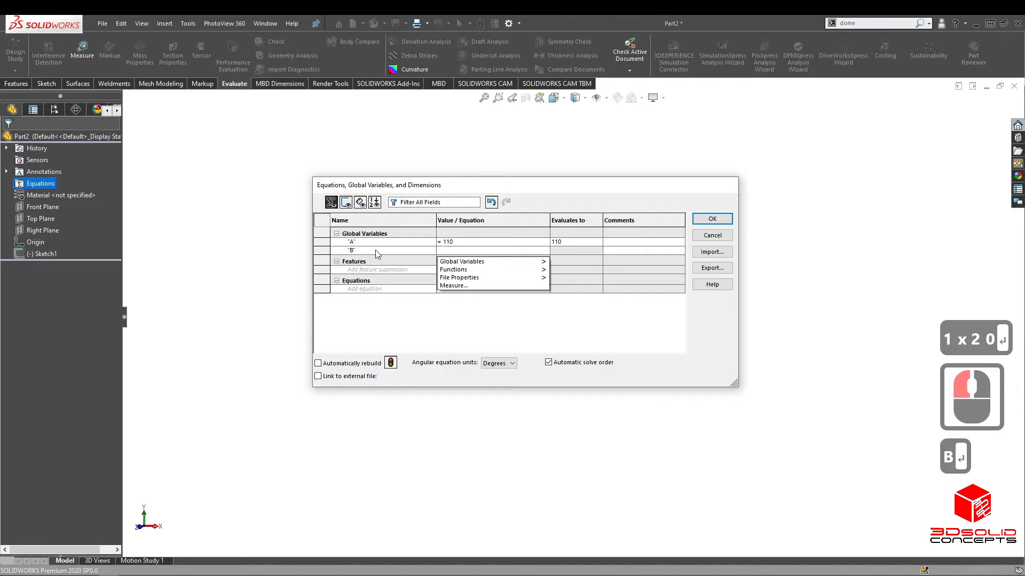
{"action": "type", "text": "60"}
{"action": "key", "text": "Return"}
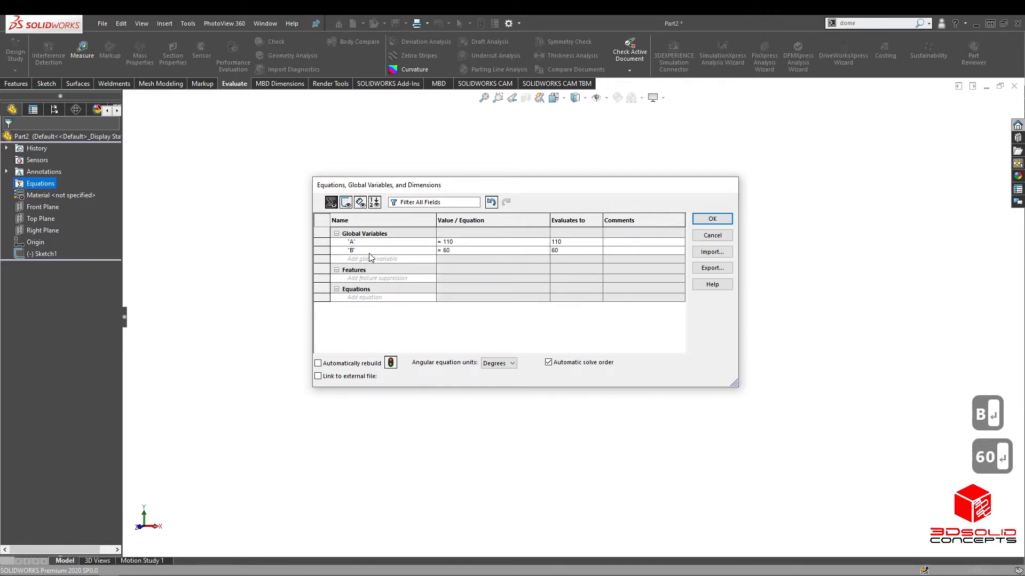
Add a third global variable C equal to 50 and accept the equations
{"action": "double_click", "coordinate": [365, 258]}
{"action": "type", "text": "C"}
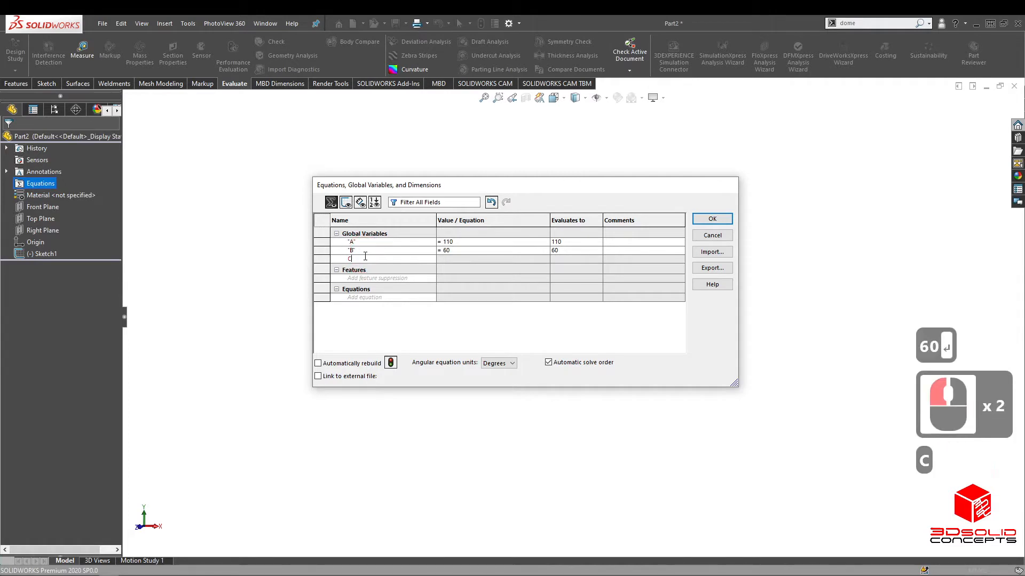
{"action": "key", "text": "Return"}
{"action": "type", "text": "50"}
{"action": "key", "text": "Return"}
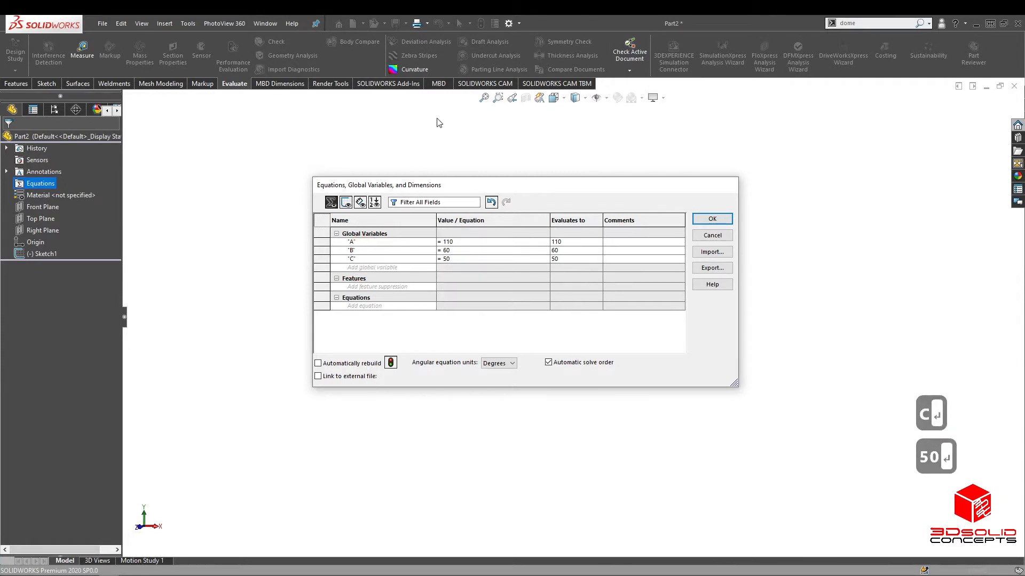
{"action": "left_click", "coordinate": [717, 220]}
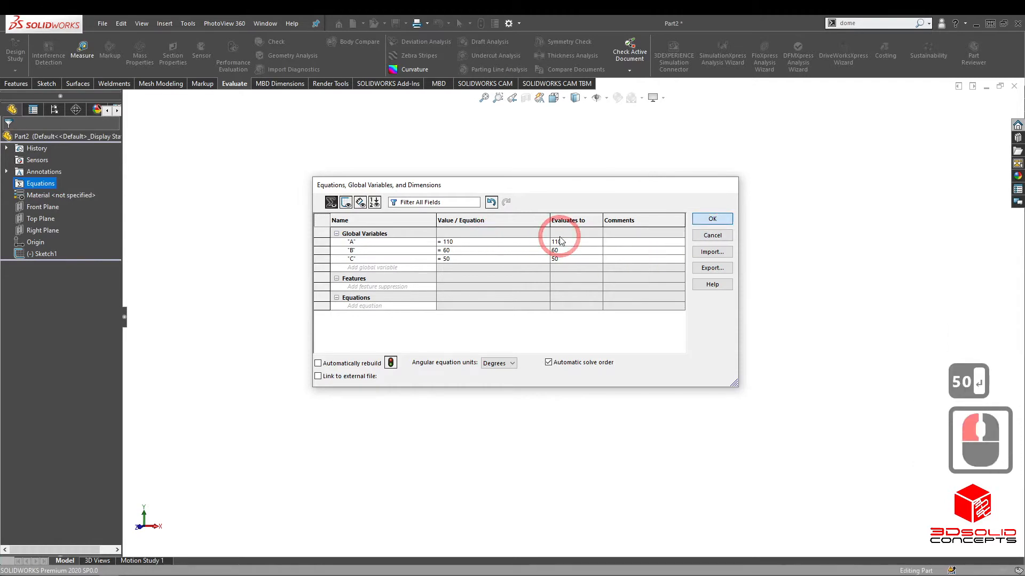
{"action": "left_click", "coordinate": [578, 270]}
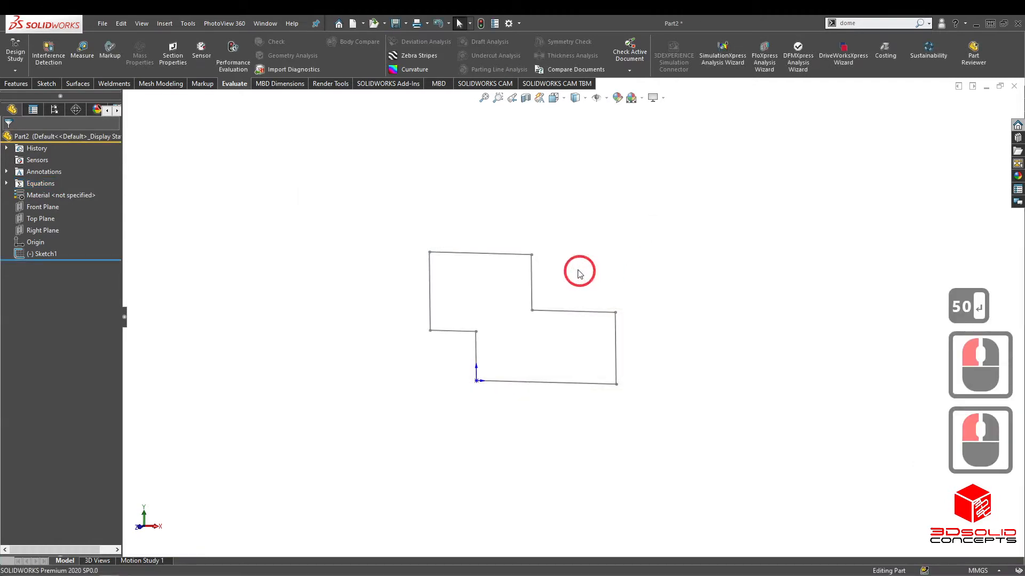
Reopen the stepped profile sketch and place an overall width dimension between its two outermost vertical edges
{"action": "right_click", "coordinate": [531, 281]}
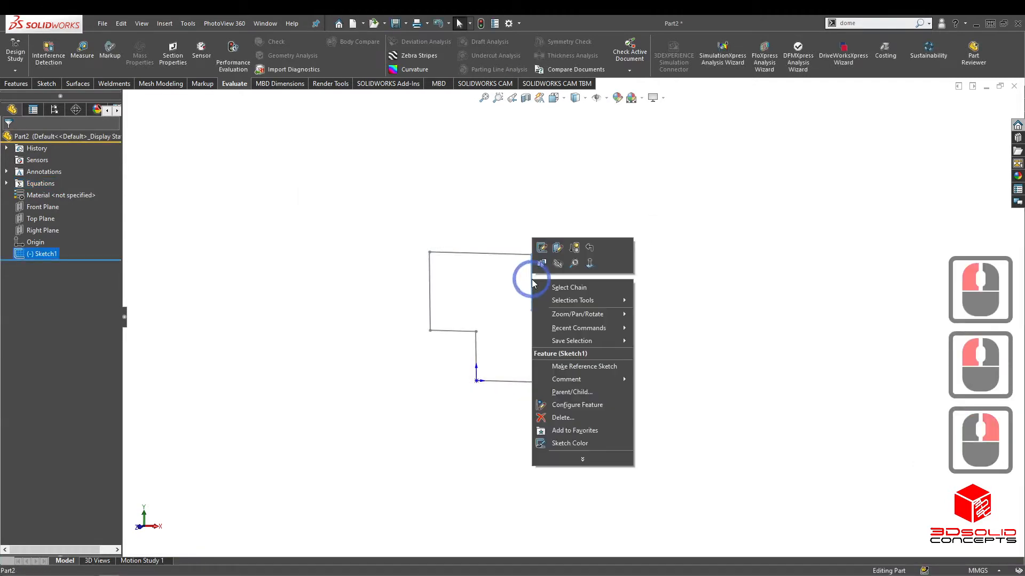
{"action": "left_click", "coordinate": [542, 247]}
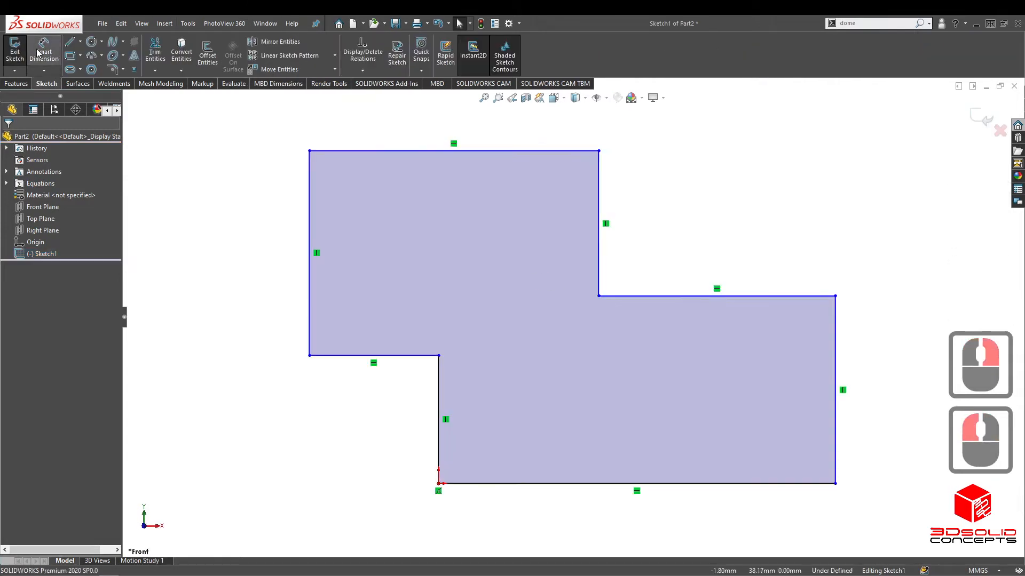
{"action": "left_click", "coordinate": [38, 51]}
{"action": "left_click", "coordinate": [312, 338]}
{"action": "scroll", "coordinate": [586, 374], "scroll_direction": "up", "scroll_amount": 4}
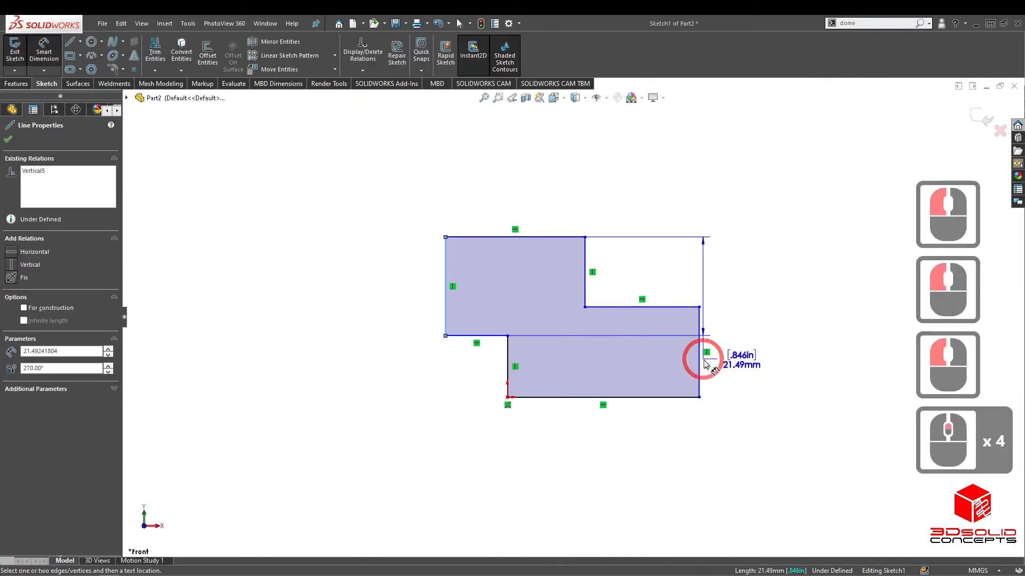
{"action": "left_click", "coordinate": [699, 368]}
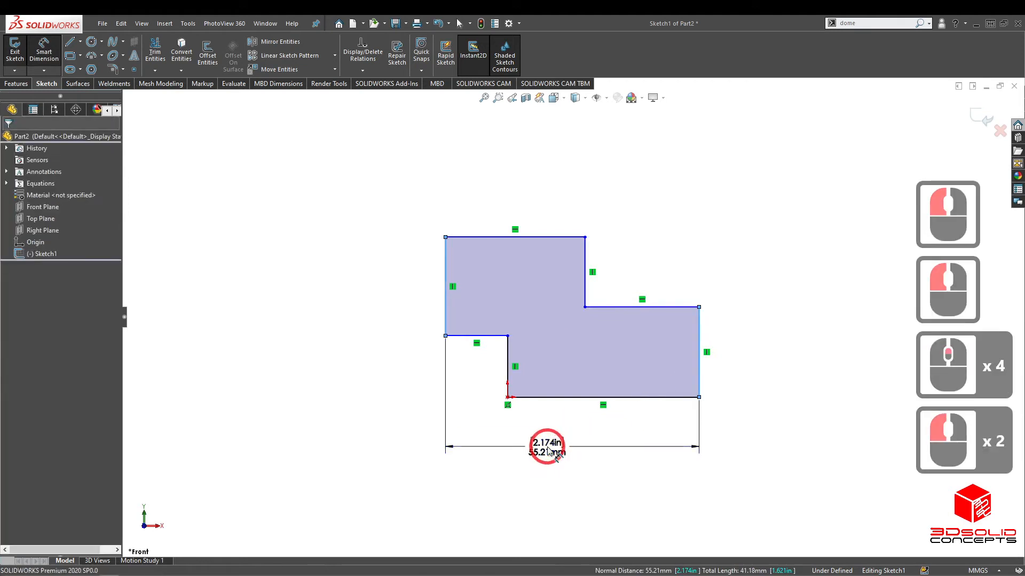
{"action": "left_click", "coordinate": [549, 451]}
Link the overall width dimension to the global variable A
{"action": "type", "text": "=A"}
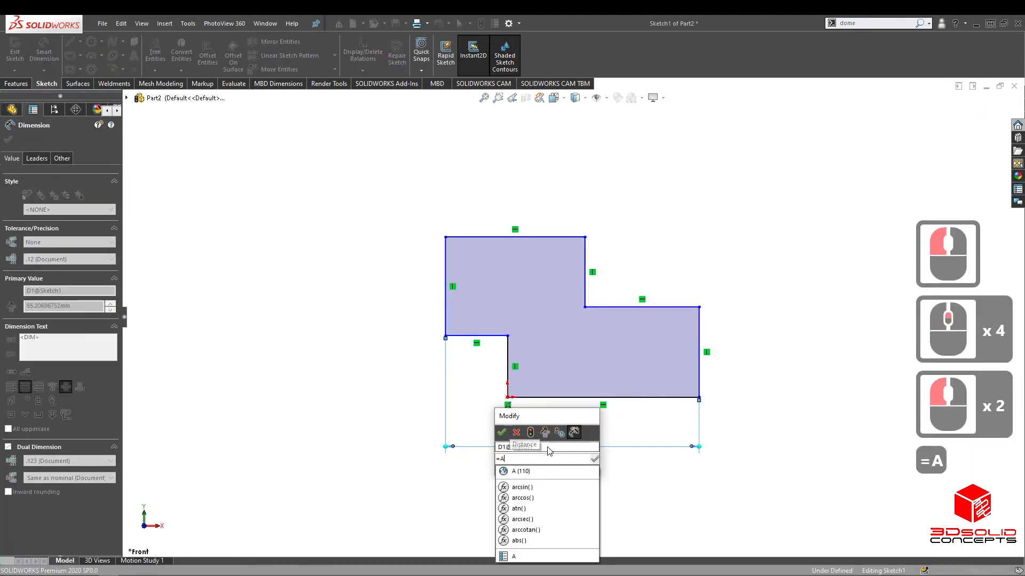
{"action": "key", "text": "Return"}
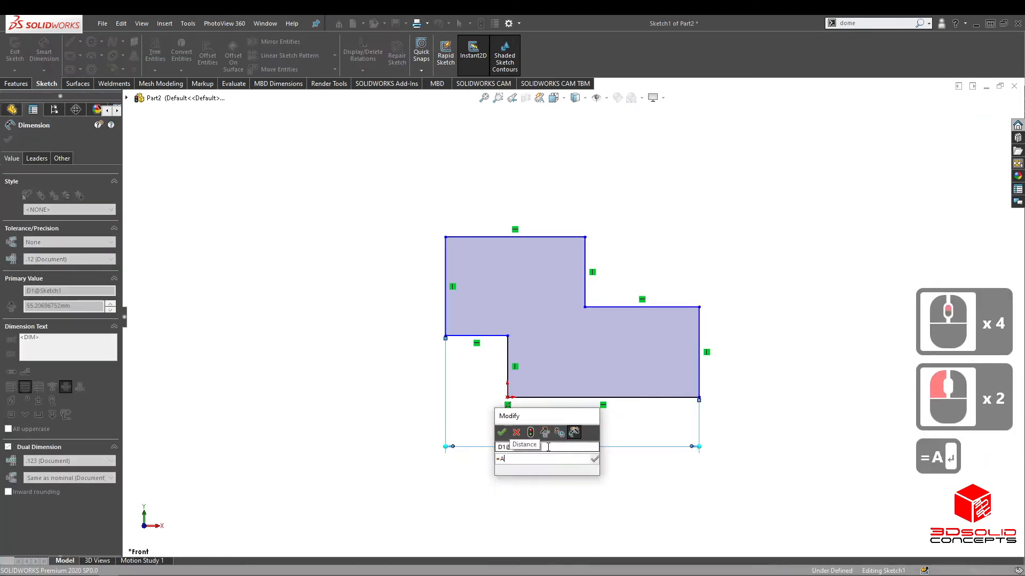
{"action": "left_click", "coordinate": [502, 432]}
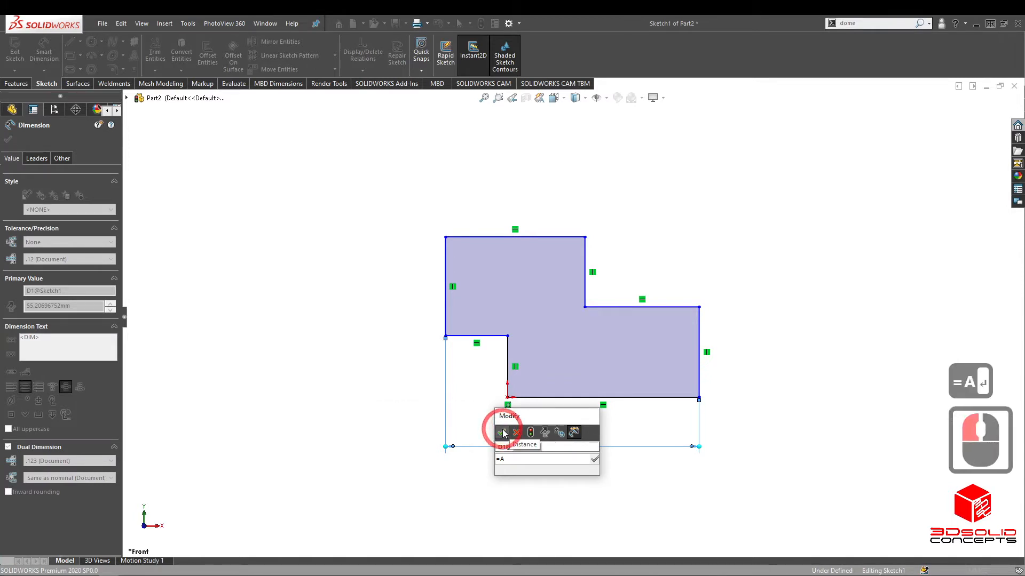
{"action": "left_click", "coordinate": [501, 433]}
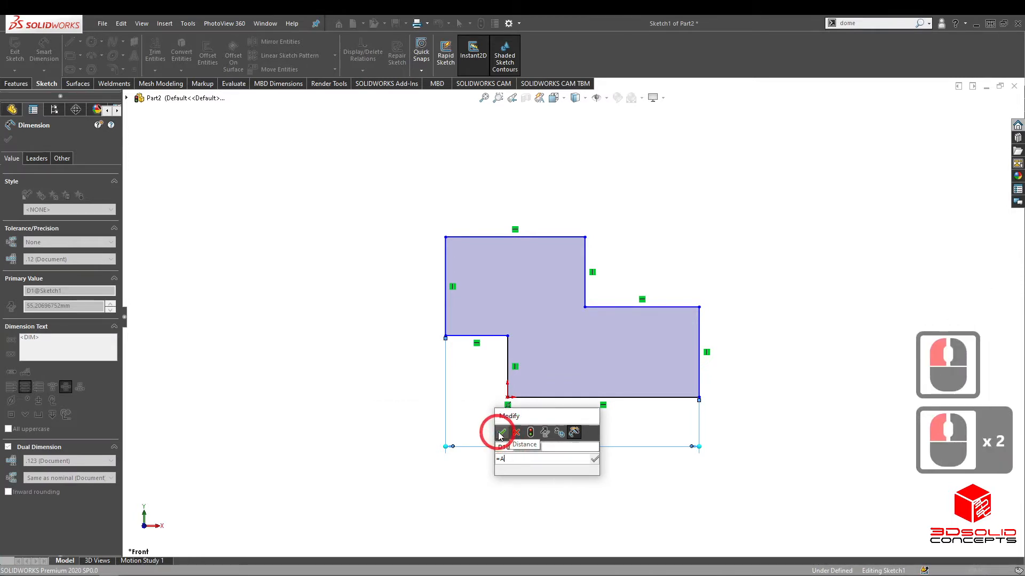
{"action": "left_click", "coordinate": [507, 458]}
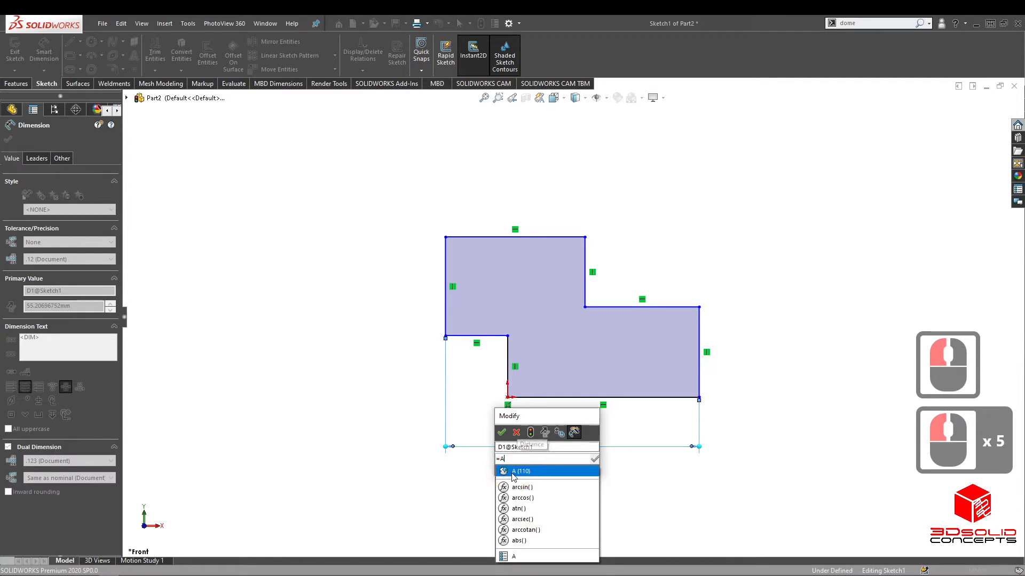
{"action": "left_click", "coordinate": [514, 472]}
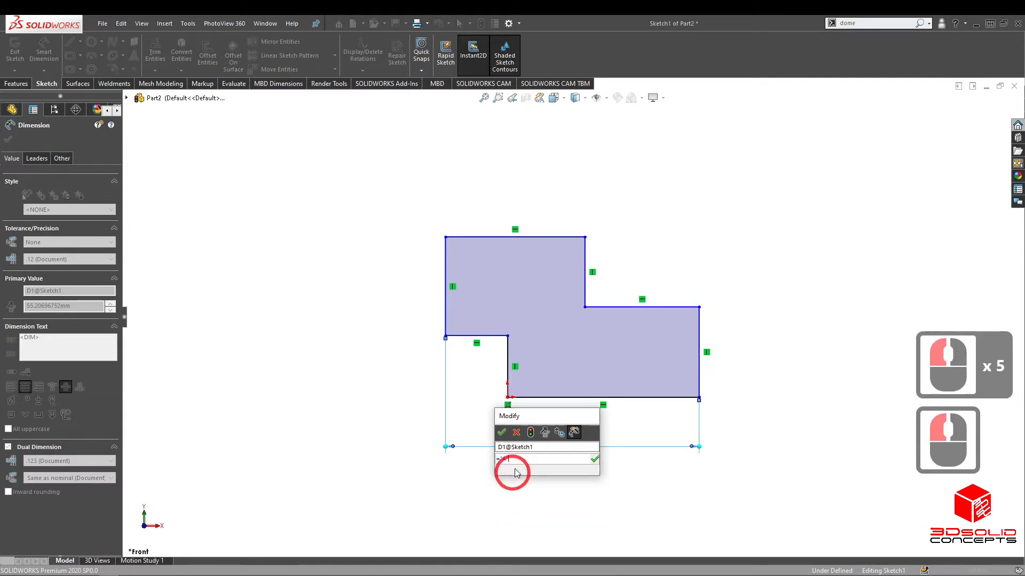
{"action": "left_click", "coordinate": [502, 432]}
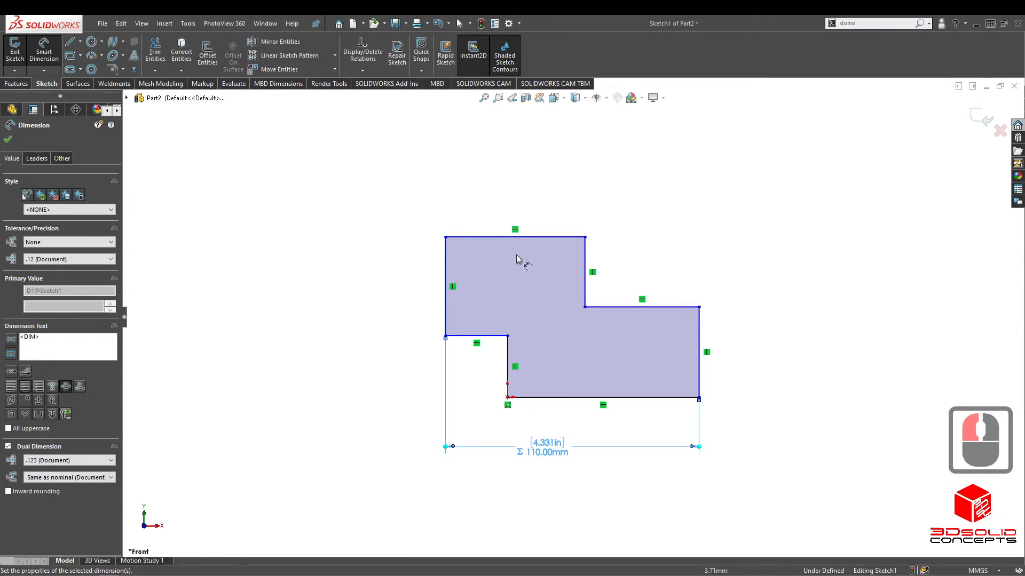
Dimension the notch width between the profile's outer vertical edge and the notch's vertical edge as 20 mm
{"action": "left_click", "coordinate": [508, 369]}
{"action": "left_click", "coordinate": [445, 304]}
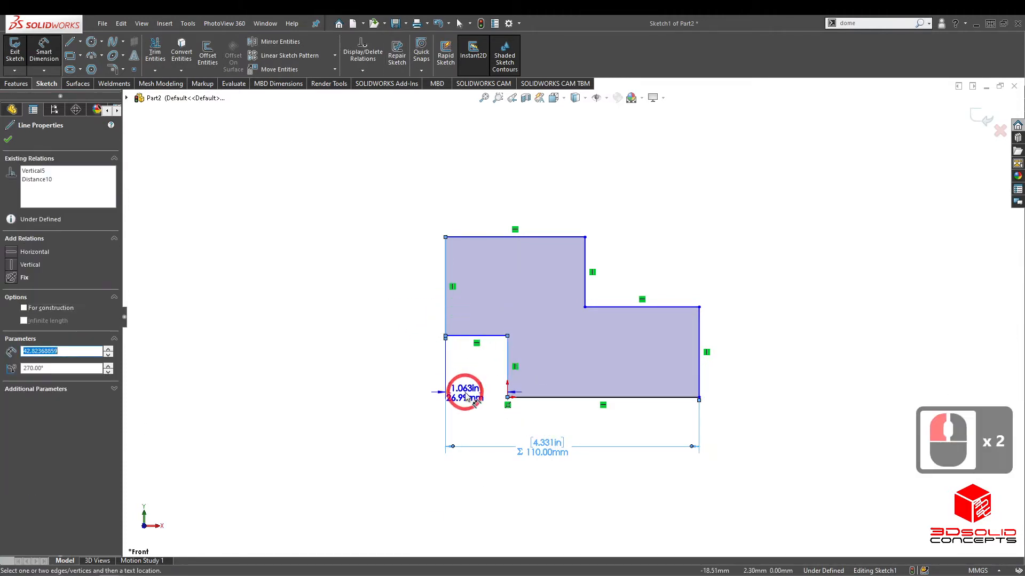
{"action": "left_click", "coordinate": [465, 396]}
{"action": "type", "text": "20"}
{"action": "key", "text": "Return"}
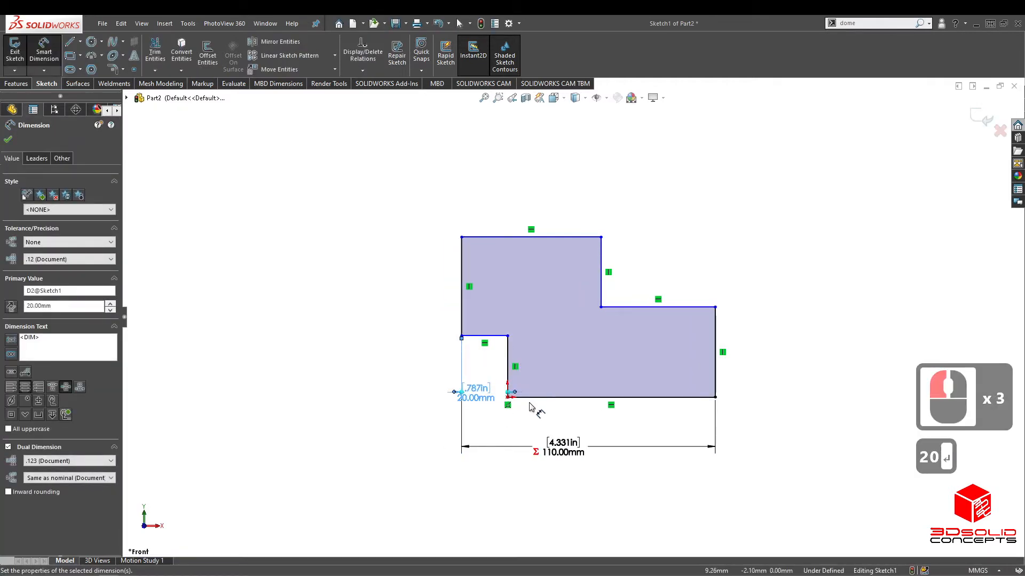
Dimension the notch height from the profile's bottom edge to the notch's horizontal edge as 40 mm
{"action": "left_click", "coordinate": [524, 398]}
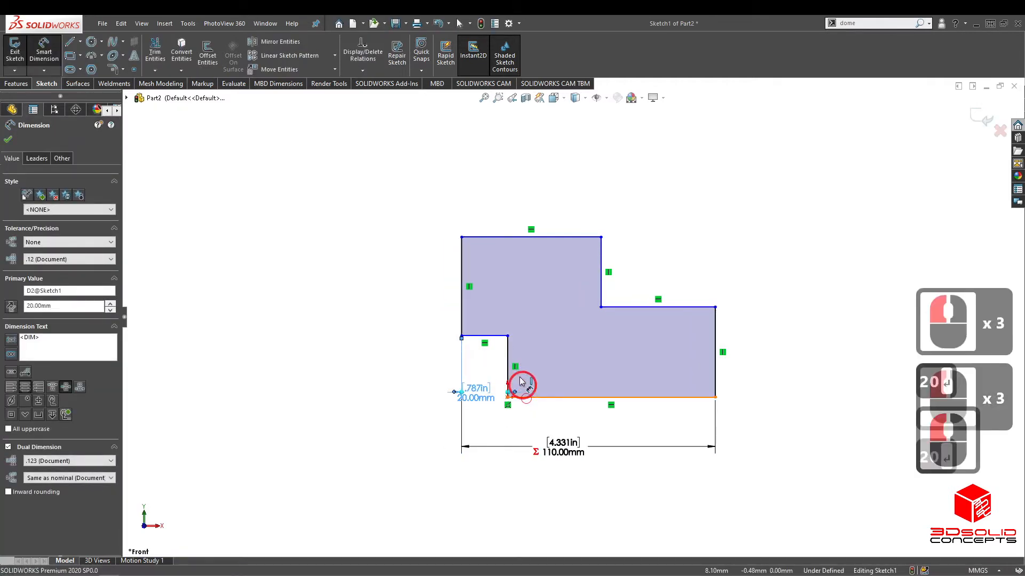
{"action": "left_click", "coordinate": [485, 336]}
{"action": "left_click", "coordinate": [404, 376]}
{"action": "type", "text": "40"}
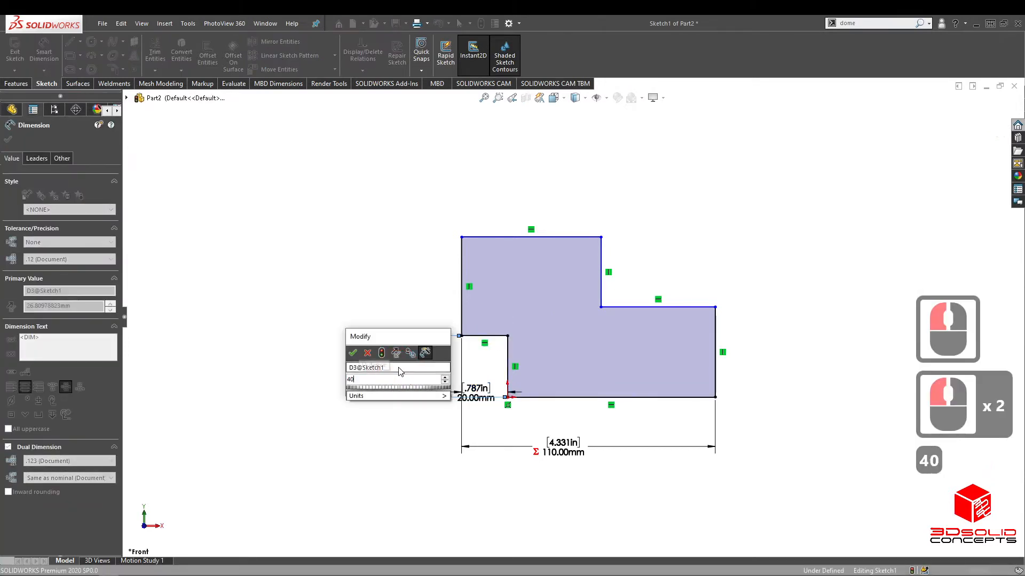
{"action": "key", "text": "Return"}
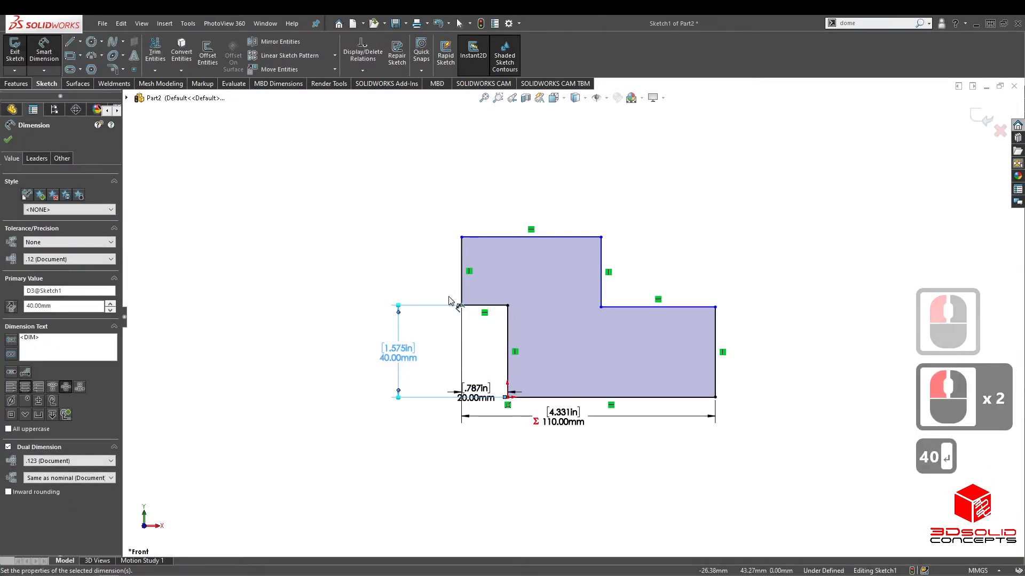
Dimension the profile's overall height from its bottom edge to its top edge and link it to the global variable B
{"action": "left_click", "coordinate": [541, 398]}
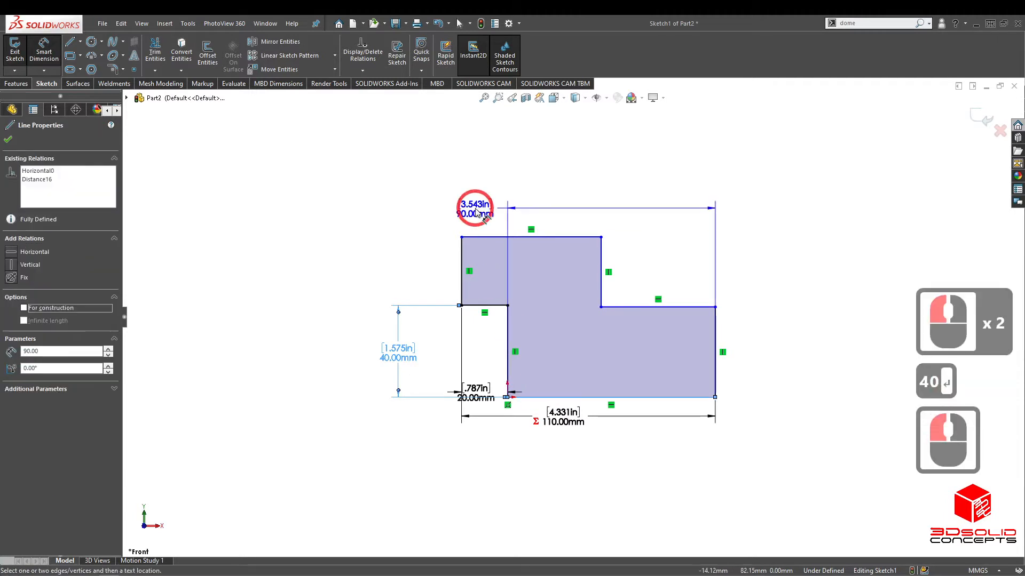
{"action": "left_click", "coordinate": [480, 237]}
{"action": "left_click", "coordinate": [350, 300]}
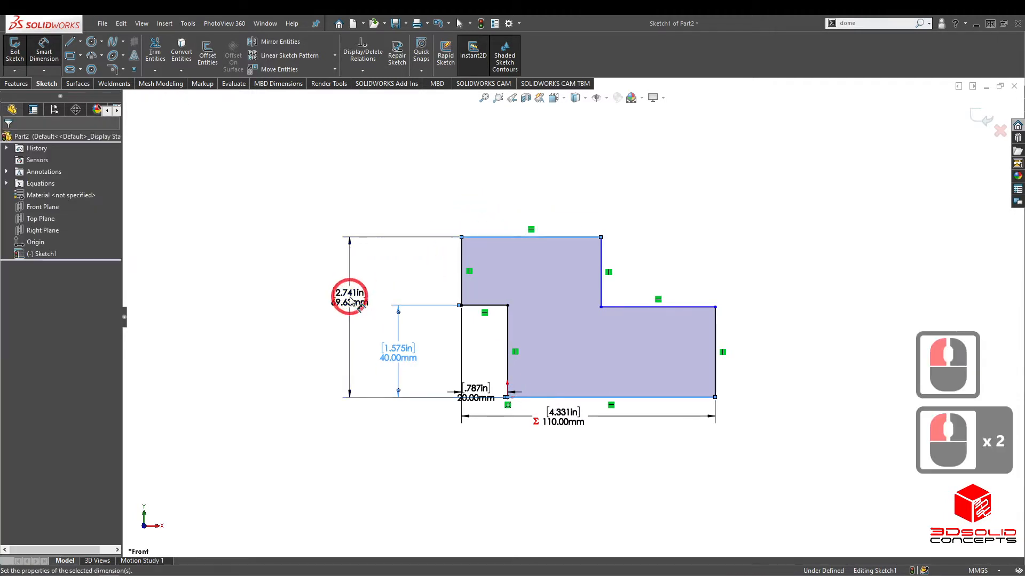
{"action": "type", "text": "=B"}
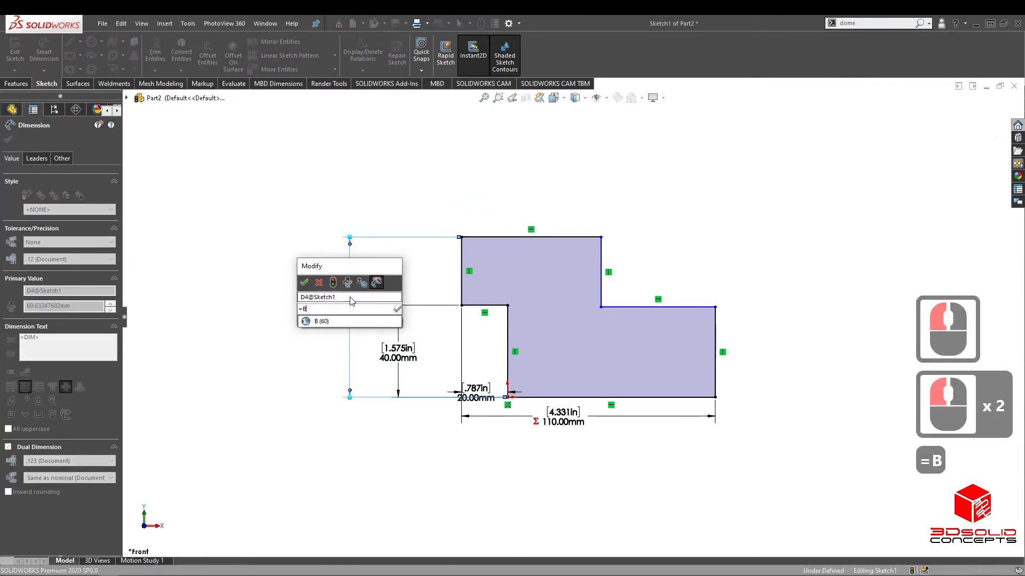
{"action": "key", "text": "Return"}
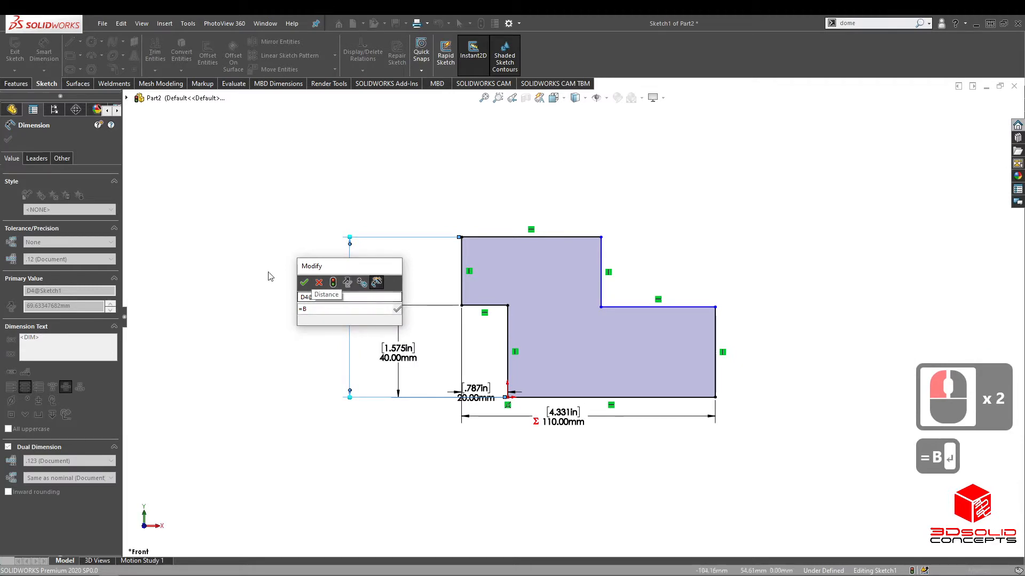
{"action": "left_click", "coordinate": [325, 307]}
{"action": "left_click", "coordinate": [324, 310]}
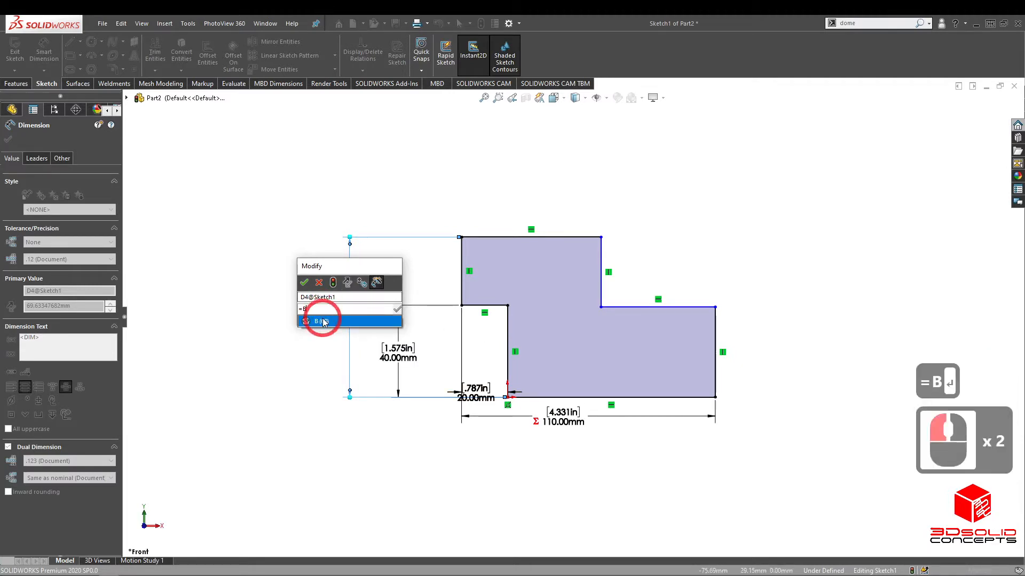
{"action": "left_click", "coordinate": [323, 321]}
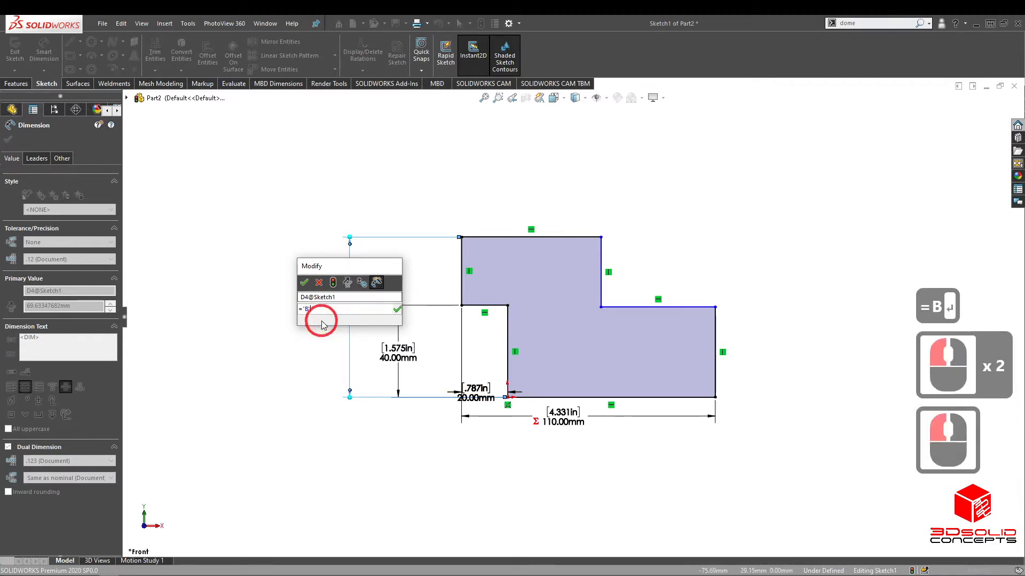
{"action": "left_click", "coordinate": [397, 308]}
{"action": "left_click", "coordinate": [577, 455]}
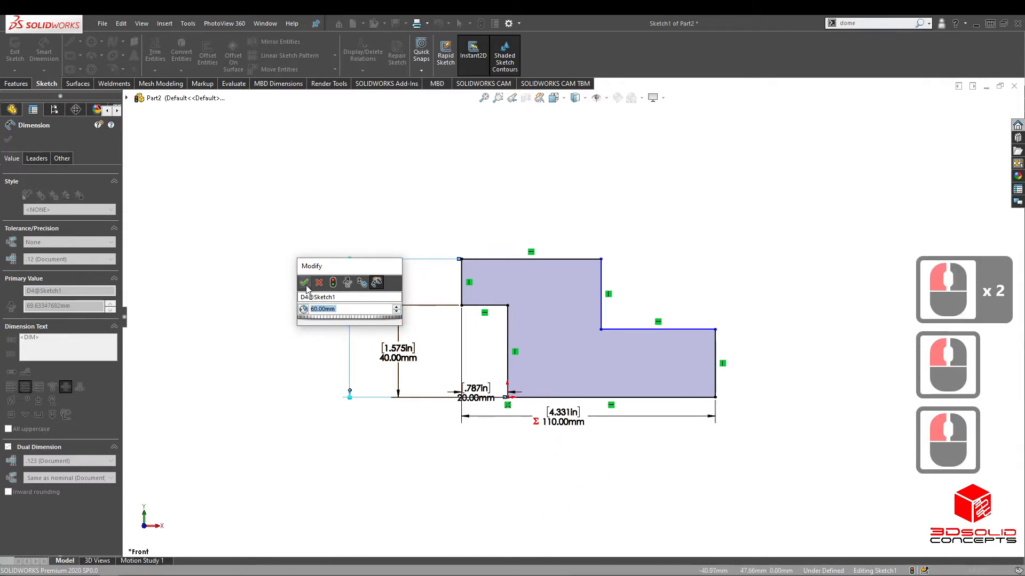
{"action": "left_click", "coordinate": [631, 456]}
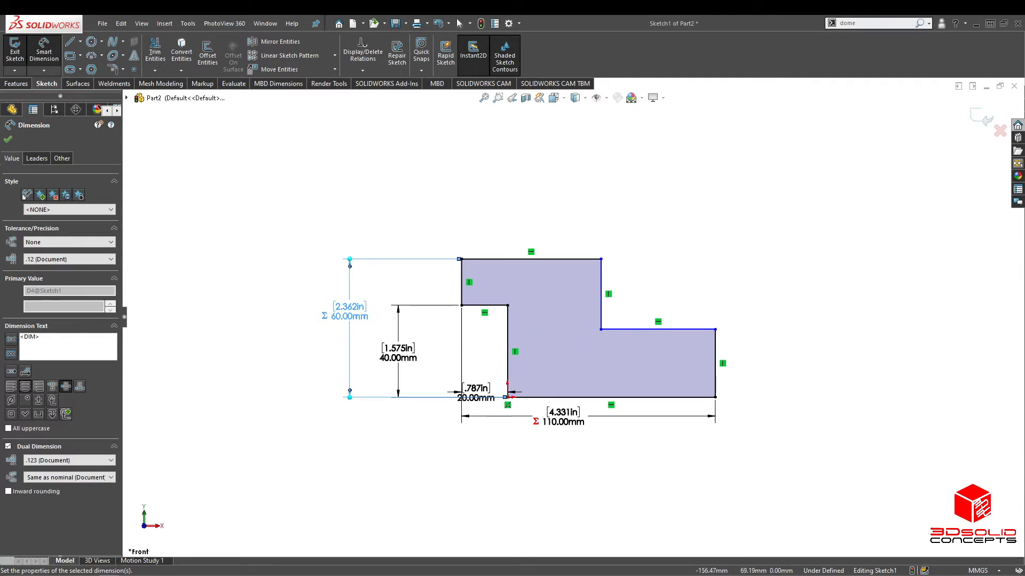
Consult the PDF drawing and dimension the profile's top horizontal edge as 80 mm
{"action": "left_click", "coordinate": [576, 71]}
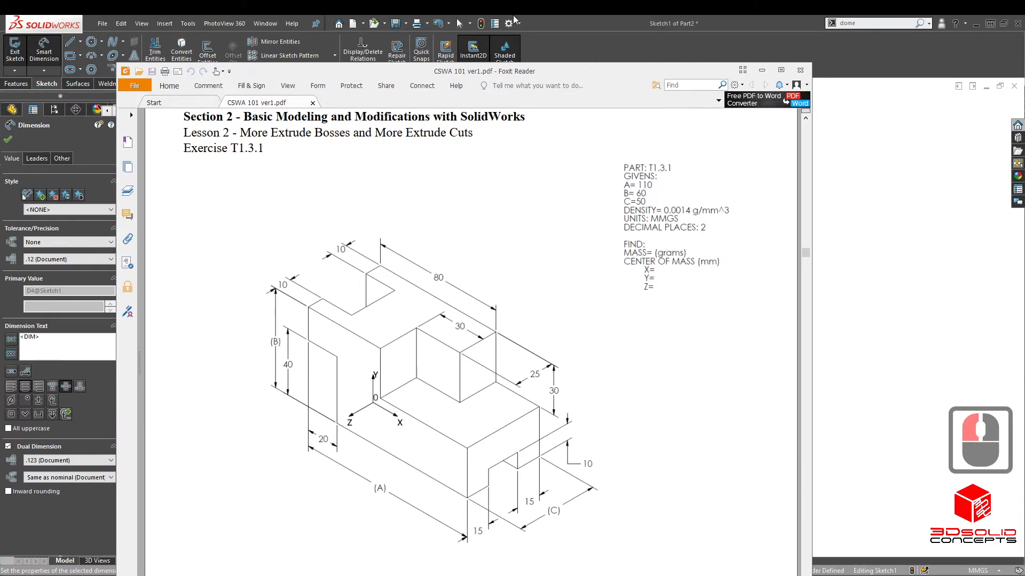
{"action": "left_click_drag", "start_coordinate": [539, 71], "coordinate": [188, 67]}
{"action": "left_click", "coordinate": [332, 263]}
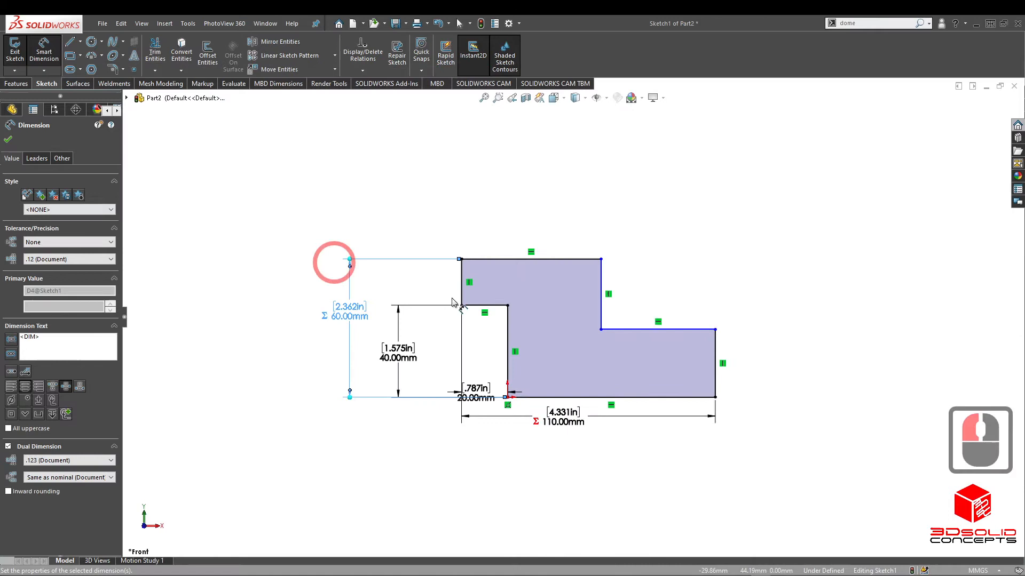
{"action": "left_click", "coordinate": [504, 266]}
{"action": "left_click", "coordinate": [503, 229]}
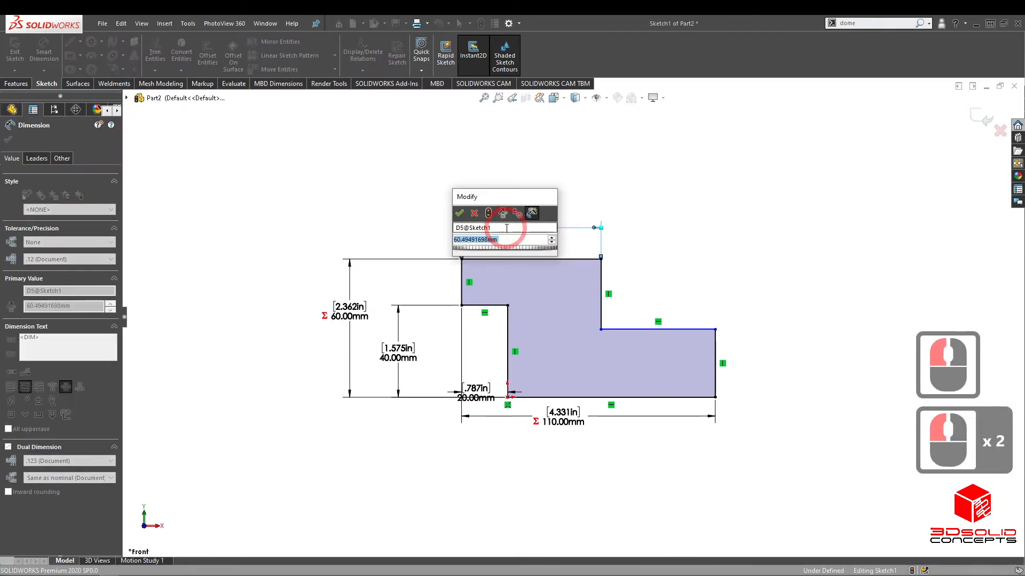
{"action": "type", "text": "80"}
{"action": "key", "text": "Return"}
{"action": "left_click", "coordinate": [741, 291]}
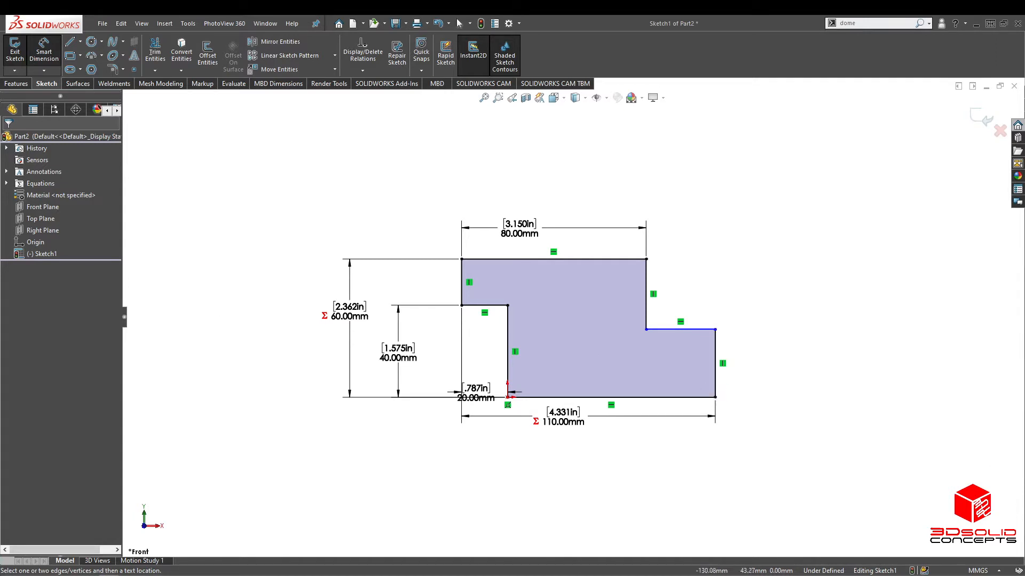
Consult the PDF drawing and dimension the drop from the profile's top edge to the step's horizontal edge as 30 mm
{"action": "left_click_drag", "start_coordinate": [1, 71], "coordinate": [520, 31]}
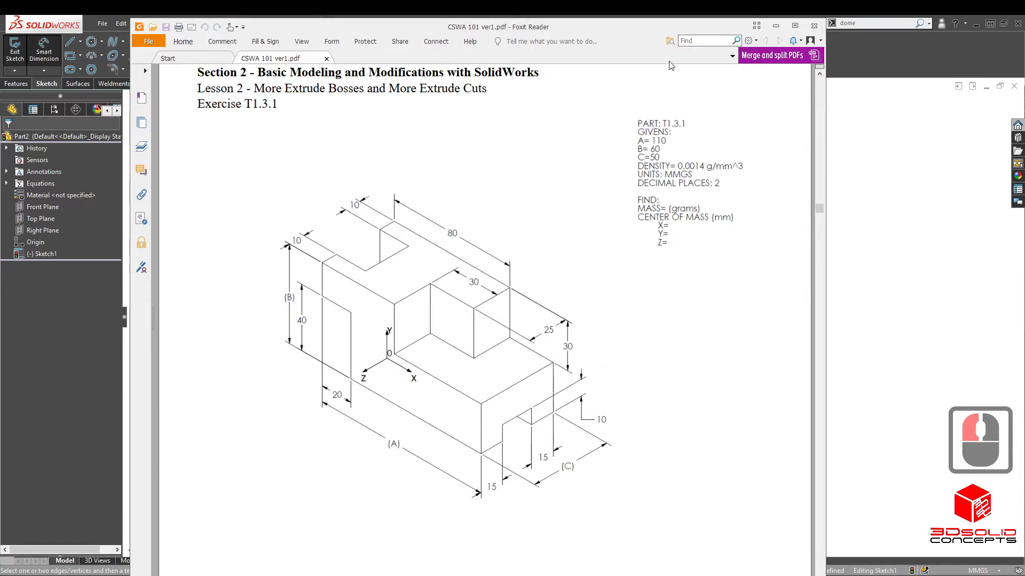
{"action": "left_click_drag", "start_coordinate": [651, 32], "coordinate": [1, 68]}
{"action": "left_click", "coordinate": [567, 372]}
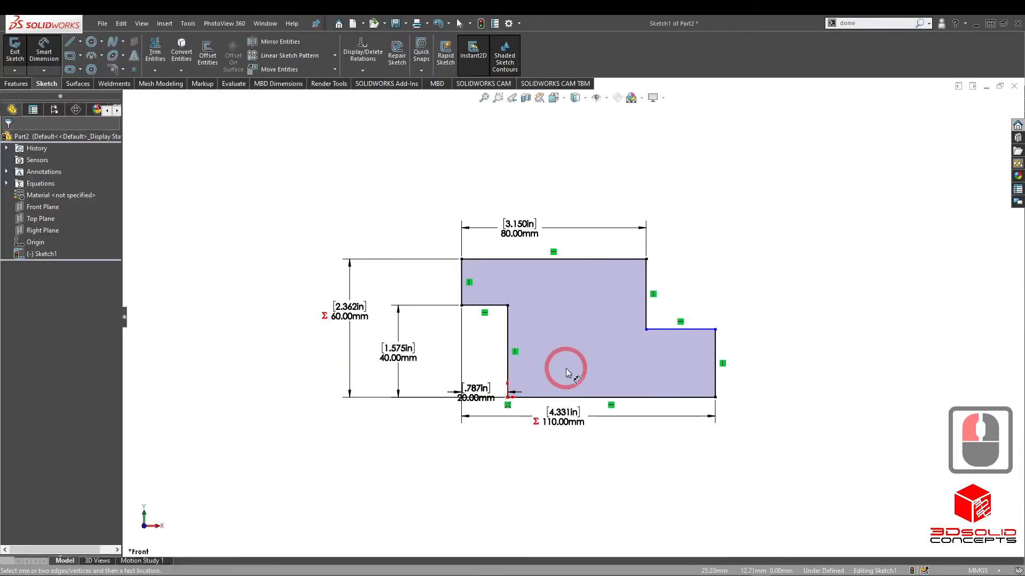
{"action": "left_click", "coordinate": [615, 259]}
{"action": "left_click", "coordinate": [667, 330]}
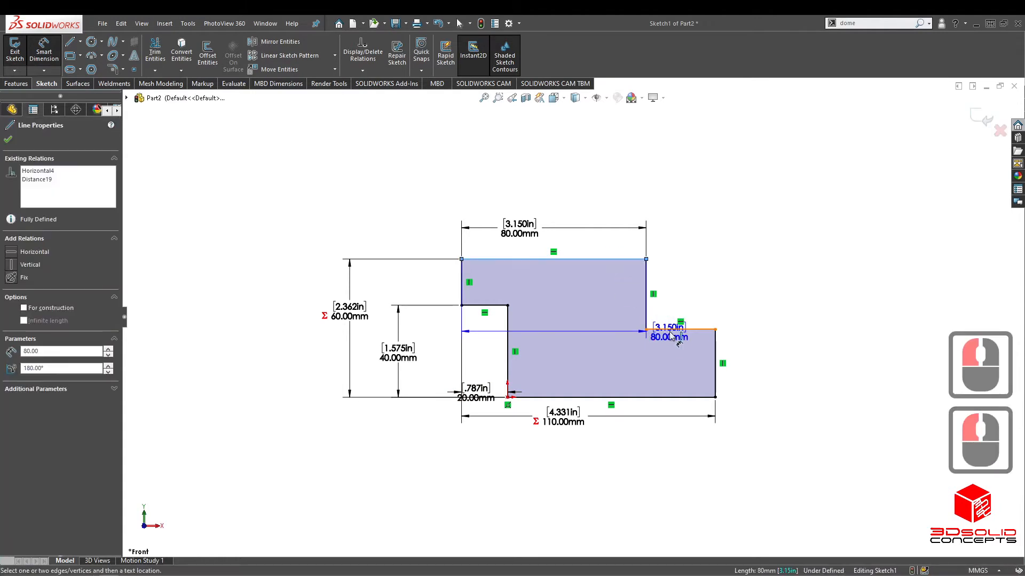
{"action": "left_click", "coordinate": [721, 295]}
{"action": "double_click", "coordinate": [761, 295]}
{"action": "type", "text": "30"}
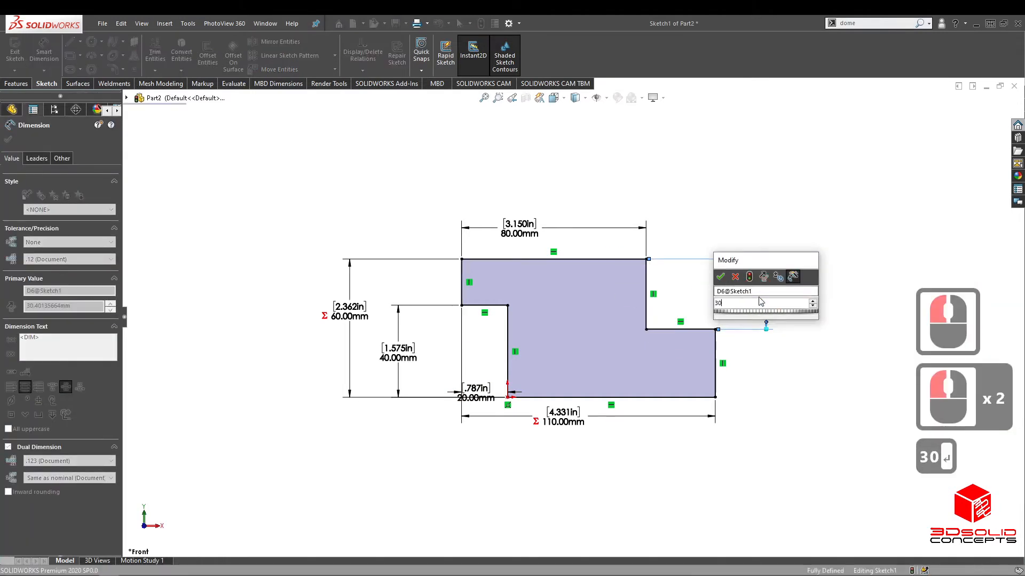
{"action": "key", "text": "Return"}
{"action": "left_click", "coordinate": [739, 210]}
Start a boss extrude of the stepped profile with the Mid Plane end condition
{"action": "middle_click_drag", "start_coordinate": [640, 283], "coordinate": [587, 337]}
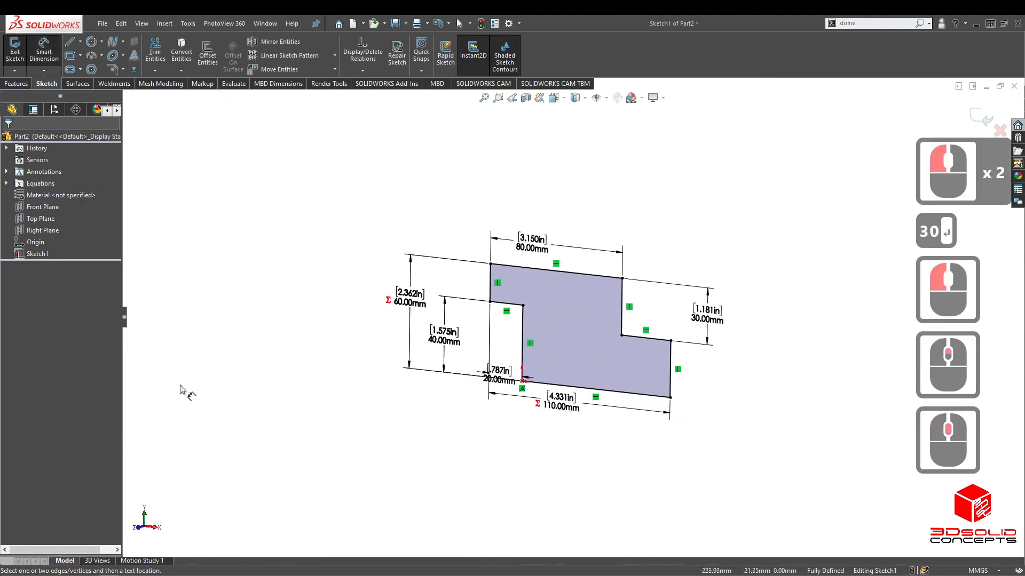
{"action": "left_click", "coordinate": [18, 83]}
{"action": "left_click", "coordinate": [19, 54]}
{"action": "left_click", "coordinate": [600, 394]}
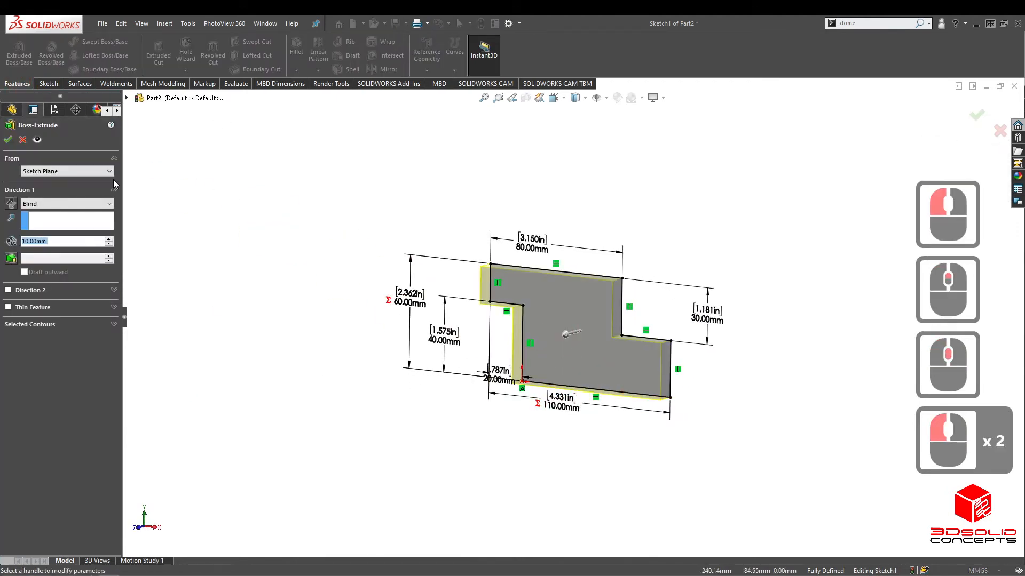
{"action": "left_click", "coordinate": [61, 204]}
{"action": "left_click", "coordinate": [47, 248]}
{"action": "middle_click_drag", "start_coordinate": [539, 397], "coordinate": [578, 373]}
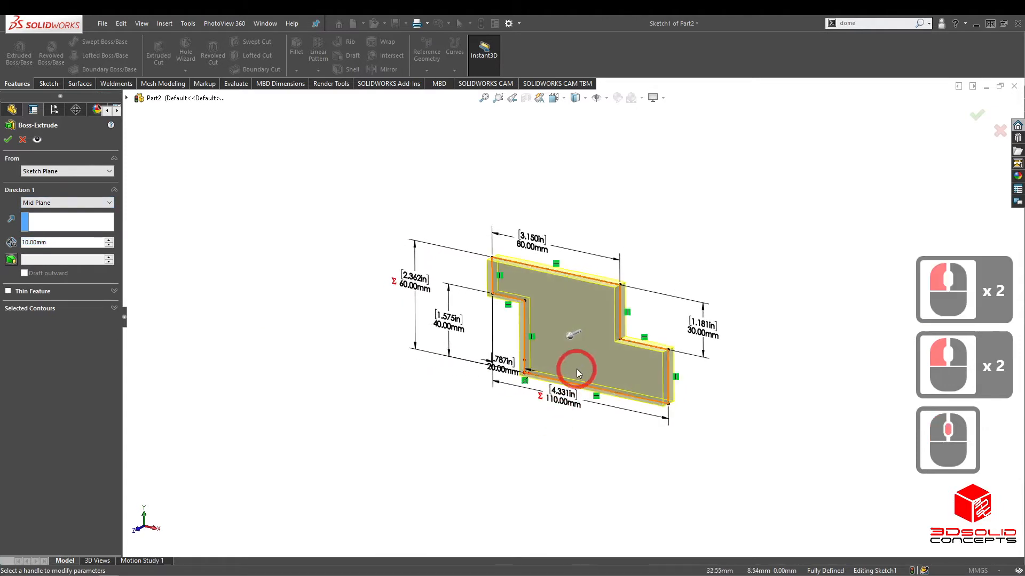
Link the extrusion depth to the global variable C and complete the boss extrude
{"action": "left_click", "coordinate": [68, 242]}
{"action": "key", "text": "BackSpace"}
{"action": "key", "text": "BackSpace"}
{"action": "key", "text": "BackSpace"}
{"action": "key", "text": "BackSpace"}
{"action": "key", "text": "BackSpace"}
{"action": "key", "text": "BackSpace"}
{"action": "key", "text": "BackSpace"}
{"action": "key", "text": "BackSpace"}
{"action": "key", "text": "BackSpace"}
{"action": "key", "text": "BackSpace"}
{"action": "key", "text": "BackSpace"}
{"action": "key", "text": "BackSpace"}
{"action": "key", "text": "BackSpace"}
{"action": "key", "text": "BackSpace"}
{"action": "key", "text": "BackSpace"}
{"action": "key", "text": "BackSpace"}
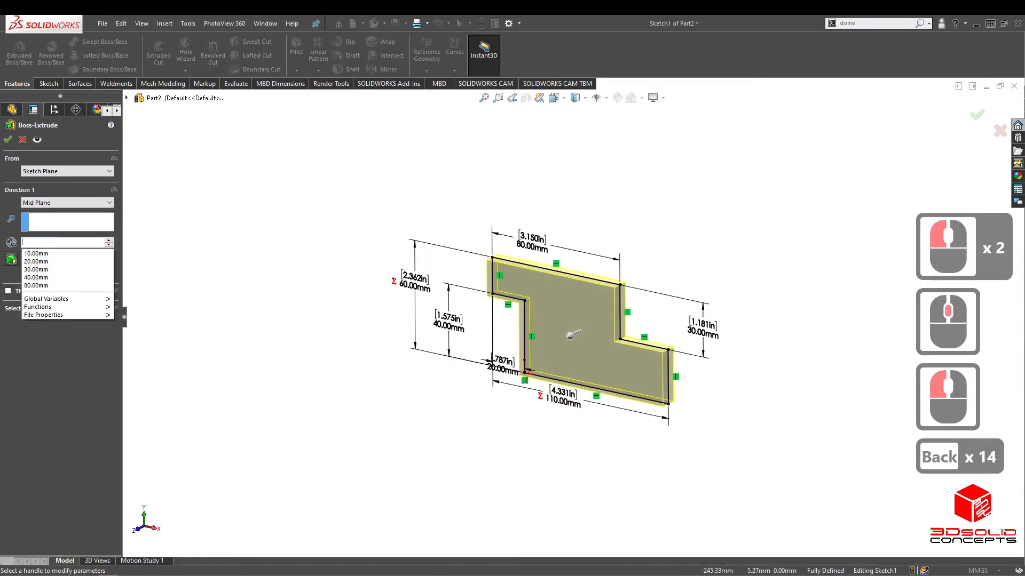
{"action": "type", "text": "="}
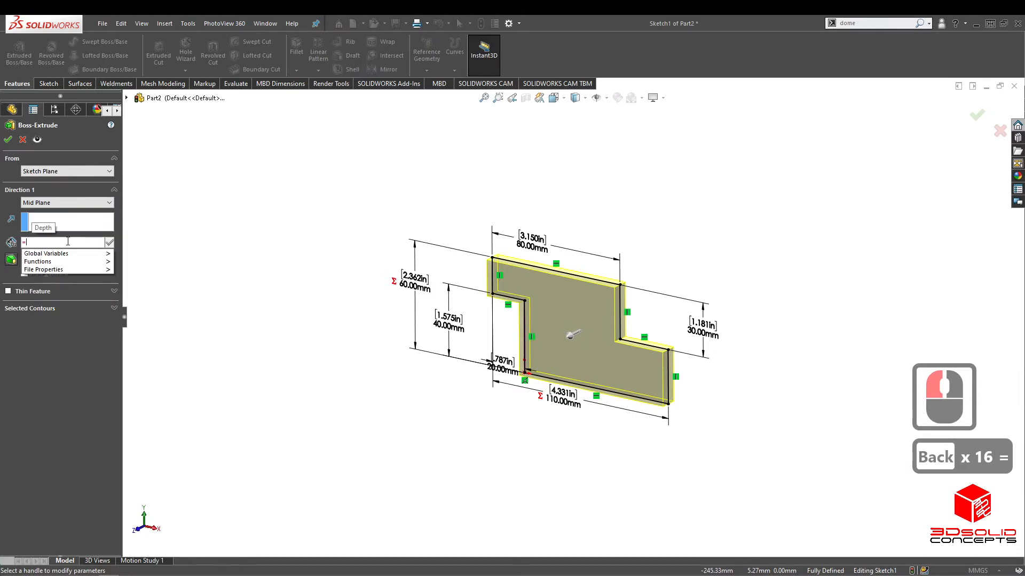
{"action": "type", "text": "C"}
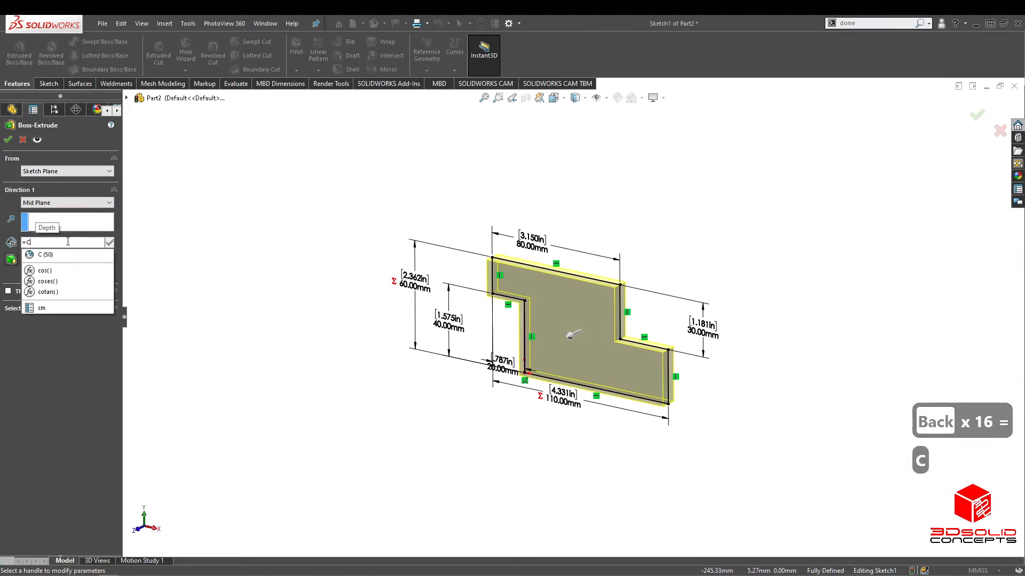
{"action": "left_click", "coordinate": [46, 254]}
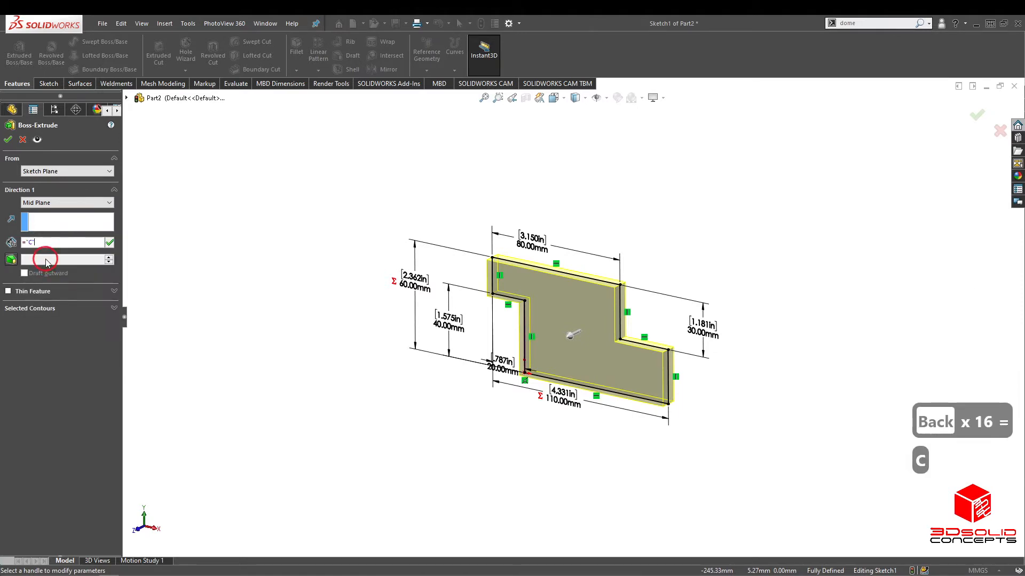
{"action": "left_click", "coordinate": [9, 142]}
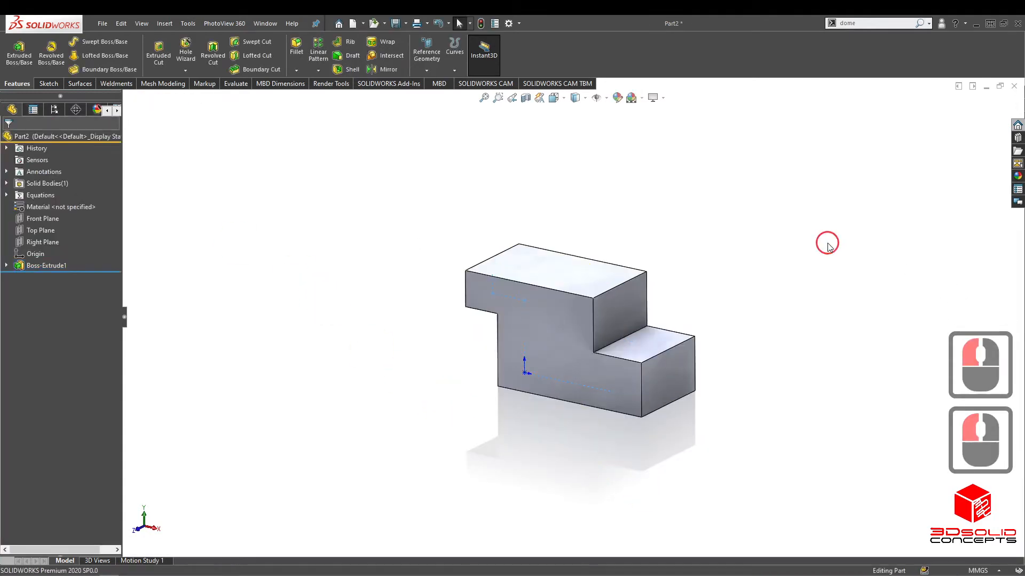
Consult the PDF drawing and open a new sketch on the block's uppermost face
{"action": "scroll", "coordinate": [637, 332], "scroll_direction": "up", "scroll_amount": 3}
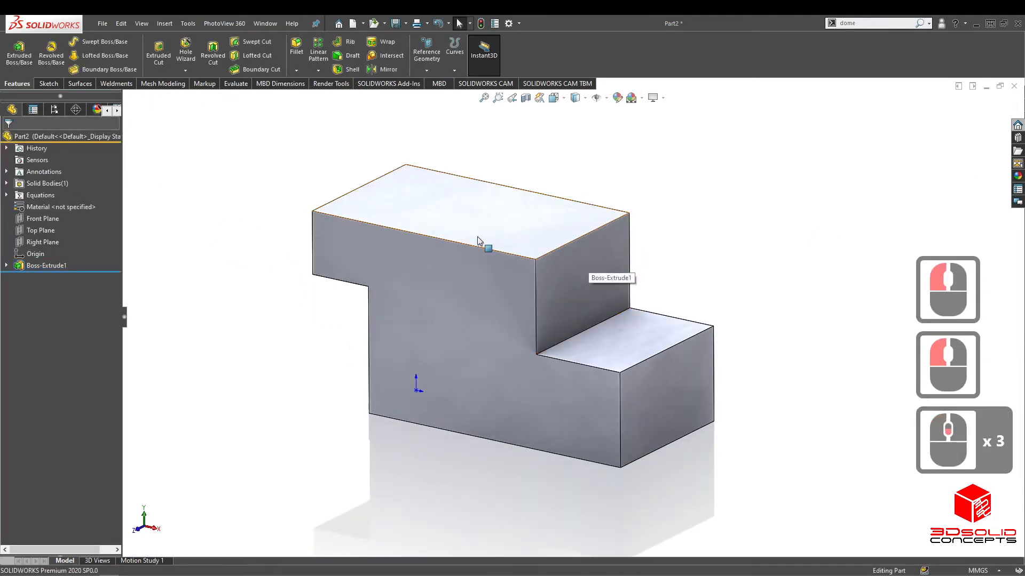
{"action": "left_click_drag", "start_coordinate": [270, 84], "coordinate": [572, 62]}
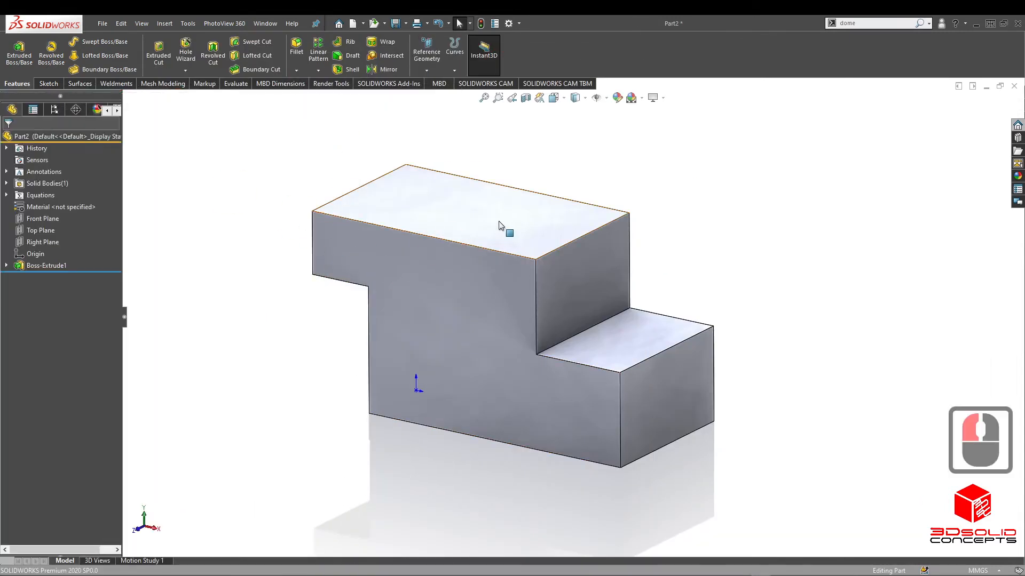
{"action": "double_click", "coordinate": [523, 216]}
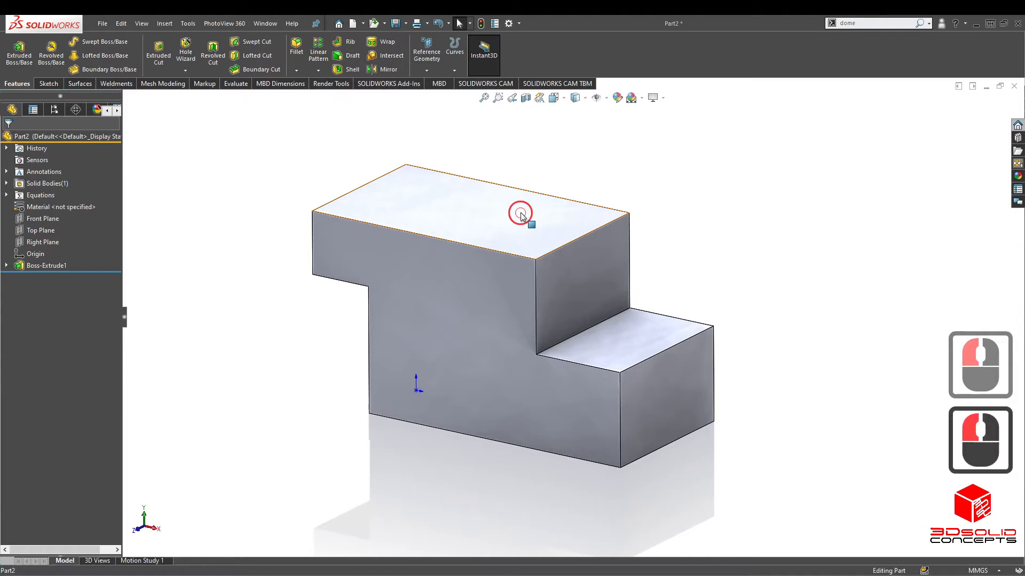
{"action": "right_click", "coordinate": [446, 216]}
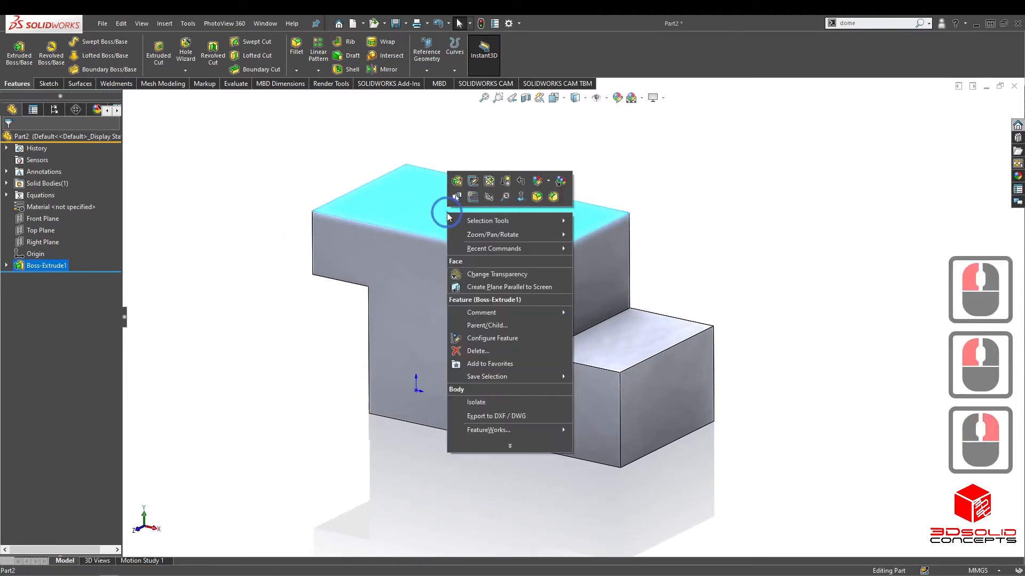
{"action": "left_click", "coordinate": [472, 197]}
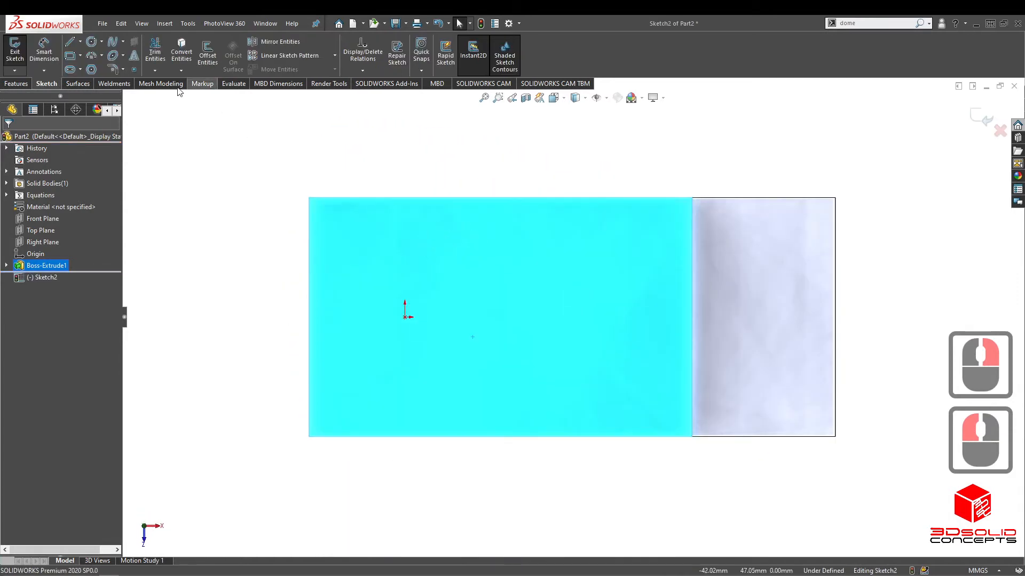
Sketch a corner rectangle about 28 mm by 22 mm on the uppermost face, starting from its front corner beside the step
{"action": "left_click", "coordinate": [70, 58]}
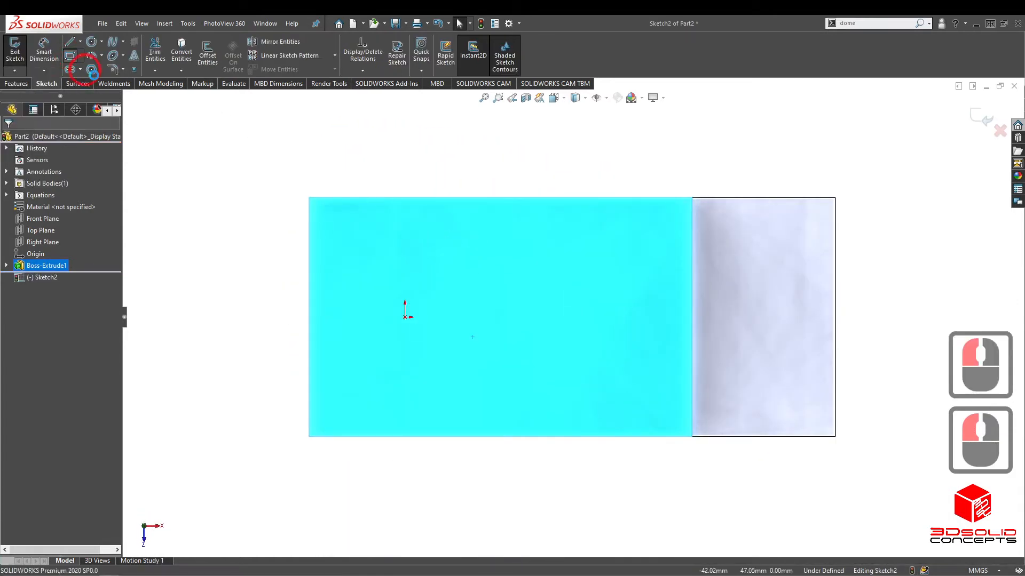
{"action": "left_click", "coordinate": [691, 436]}
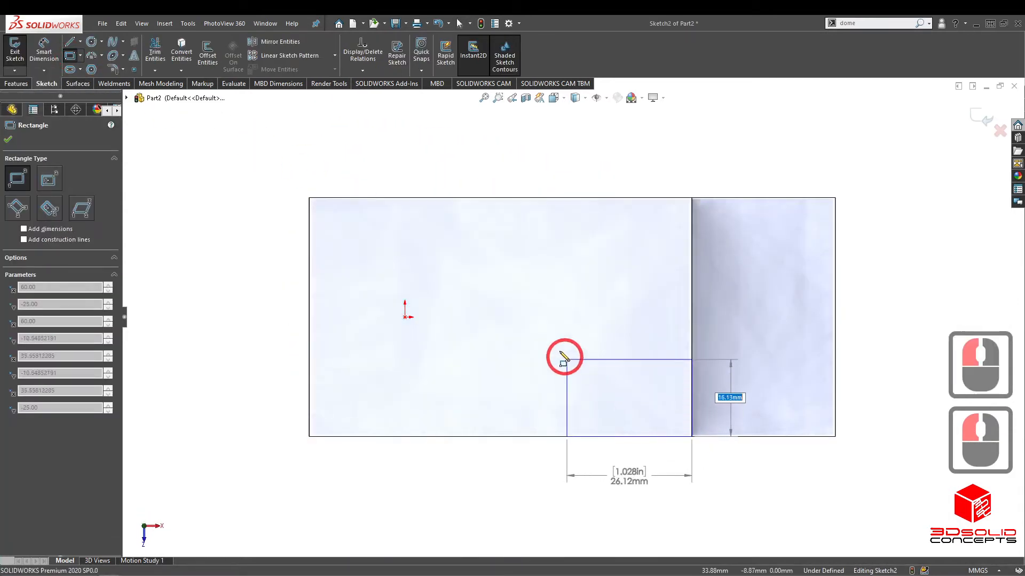
{"action": "left_click", "coordinate": [558, 331]}
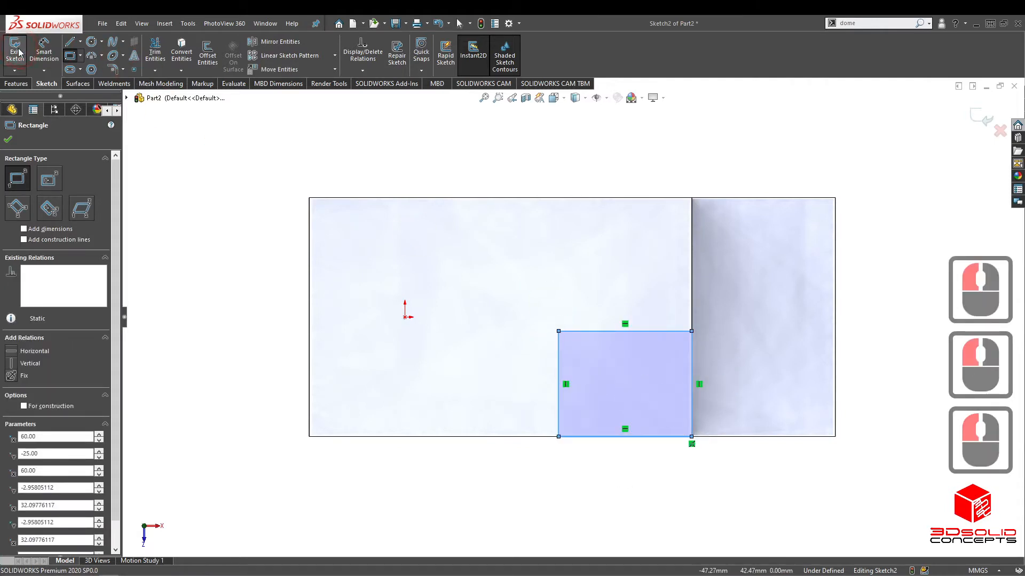
{"action": "key", "text": "Escape"}
Dimension the rectangle's horizontal edge as 30 mm
{"action": "left_click", "coordinate": [590, 213]}
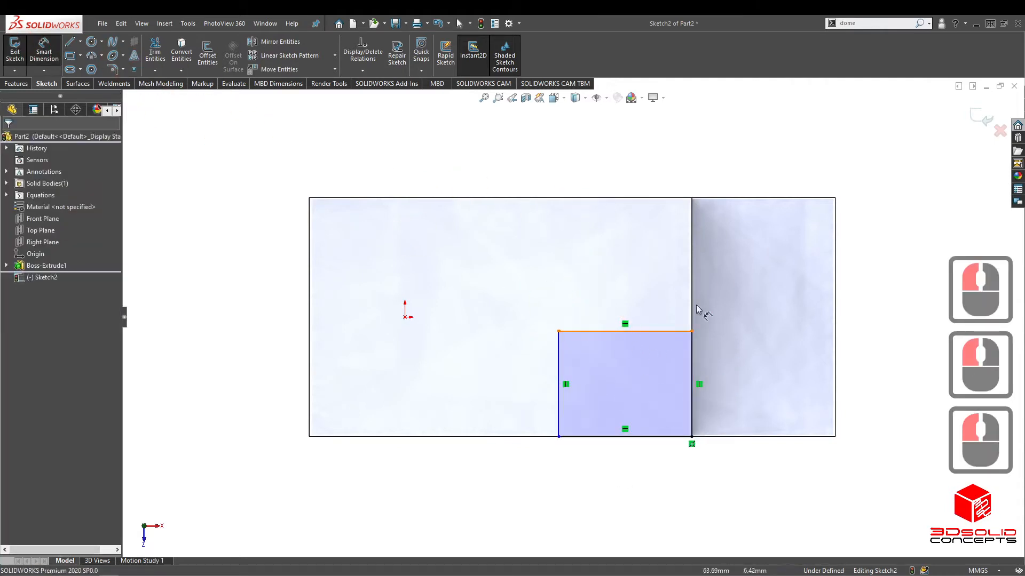
{"action": "left_click", "coordinate": [578, 332]}
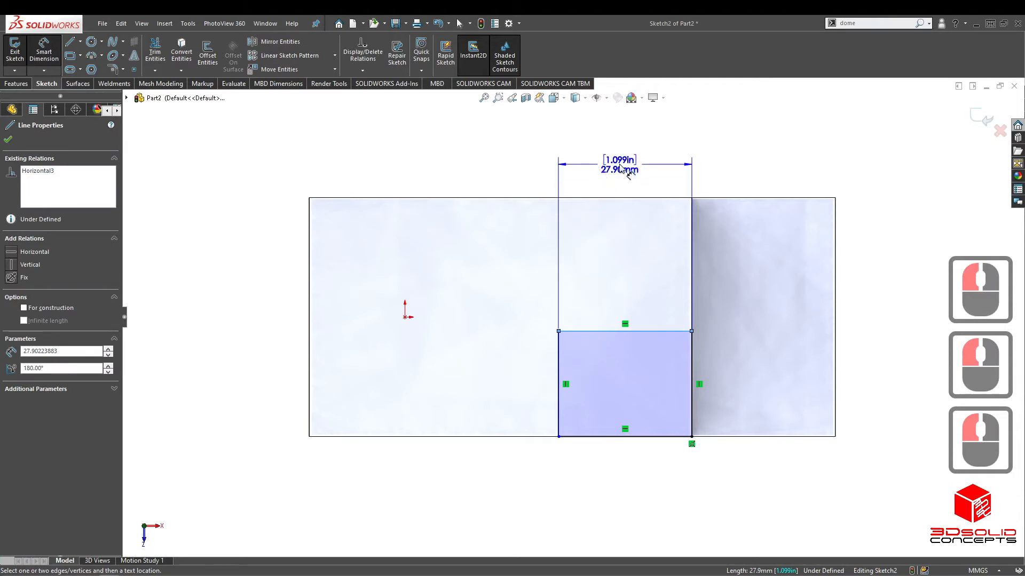
{"action": "left_click", "coordinate": [594, 177]}
{"action": "type", "text": "30"}
{"action": "key", "text": "Return"}
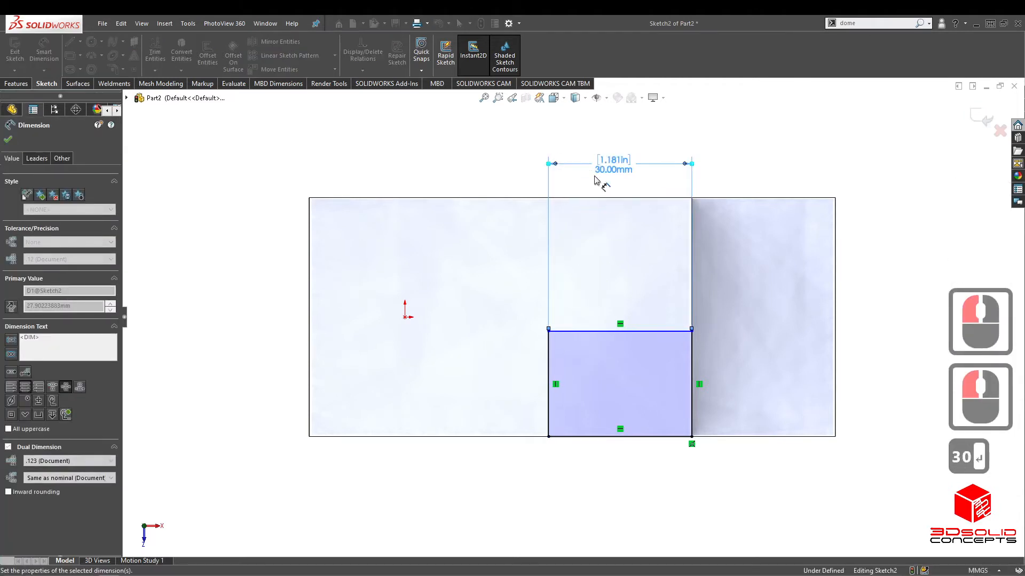
Dimension the distance between the block's back edge and the rectangle's inner horizontal edge as 25 mm
{"action": "left_click", "coordinate": [647, 205]}
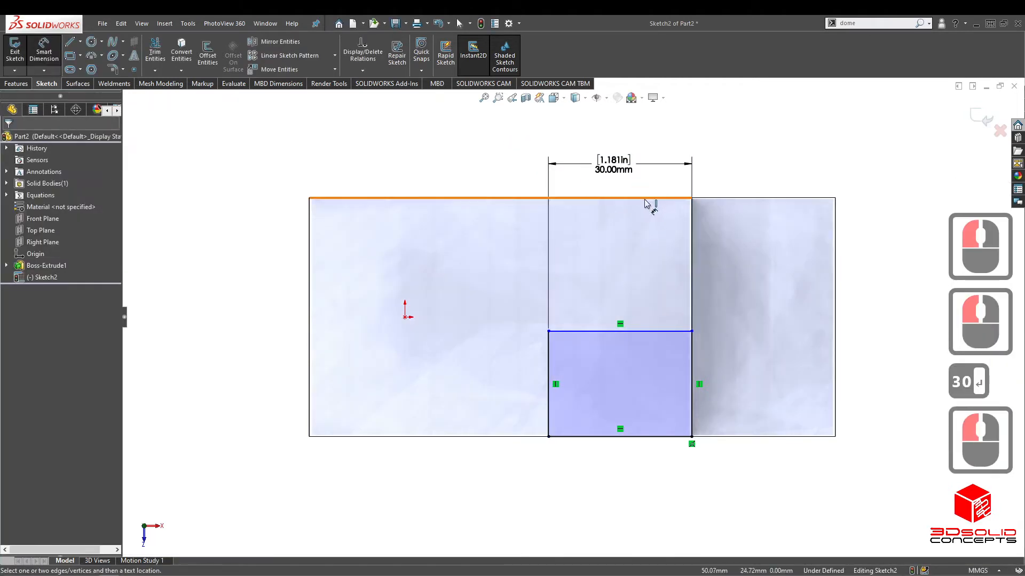
{"action": "left_click", "coordinate": [647, 330]}
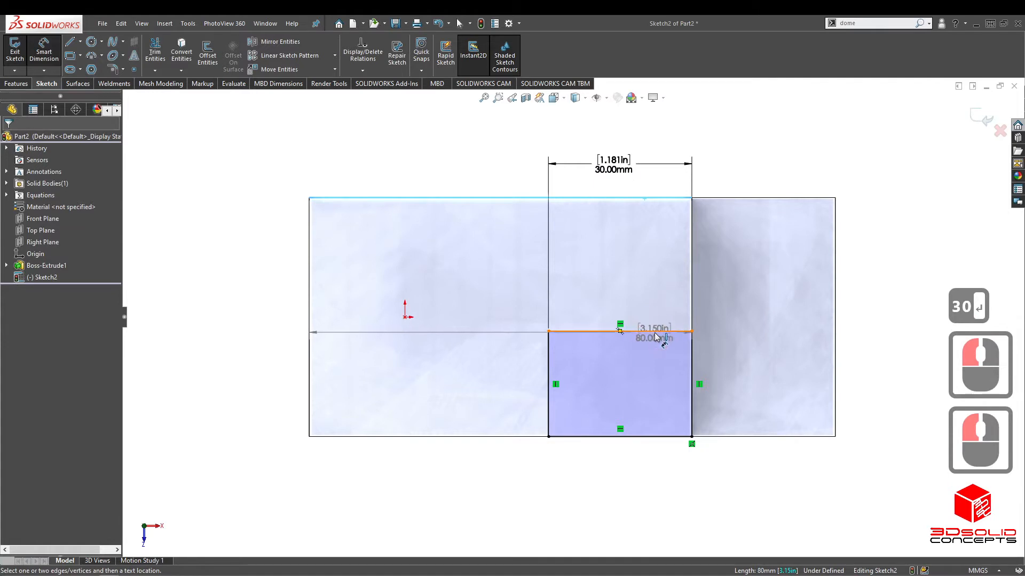
{"action": "left_click", "coordinate": [661, 328]}
{"action": "left_click", "coordinate": [754, 247]}
{"action": "double_click", "coordinate": [750, 259]}
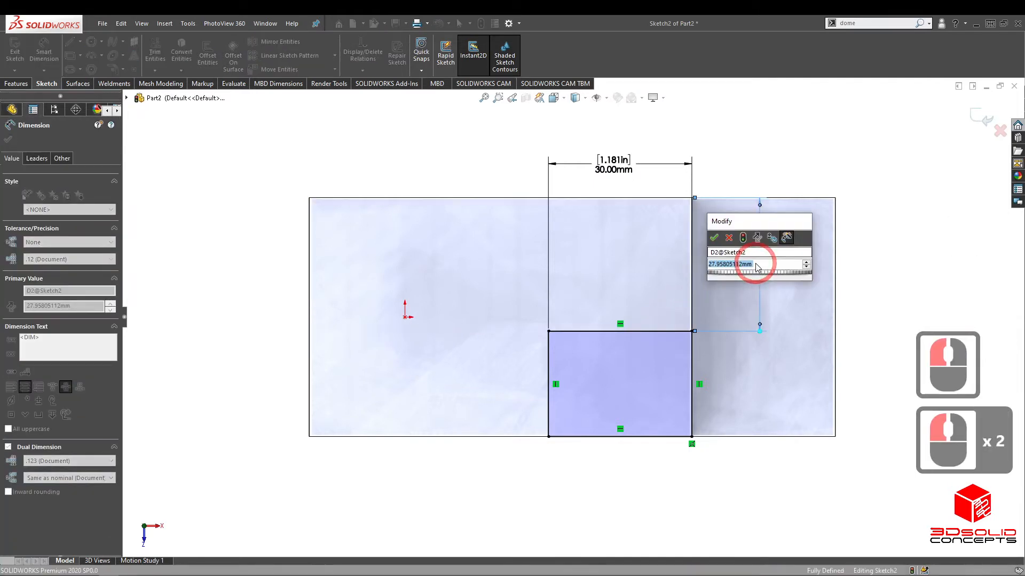
{"action": "type", "text": "25"}
{"action": "key", "text": "Return"}
{"action": "left_click", "coordinate": [734, 220]}
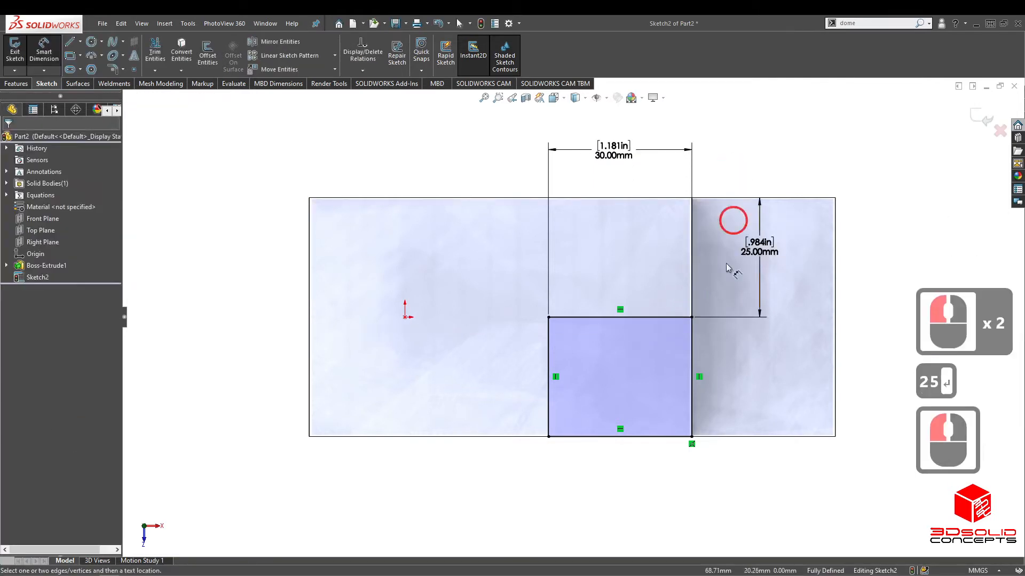
Extrude-cut the rectangle with the Up To Surface end condition, ending at the lower step's horizontal face
{"action": "mouse_move", "coordinate": [726, 267]}
{"action": "middle_mouse_down"}
{"action": "mouse_move", "coordinate": [737, 256]}
{"action": "mouse_move", "coordinate": [680, 213]}
{"action": "middle_mouse_up"}
{"action": "left_click_drag", "start_coordinate": [0, 96], "coordinate": [510, 86]}
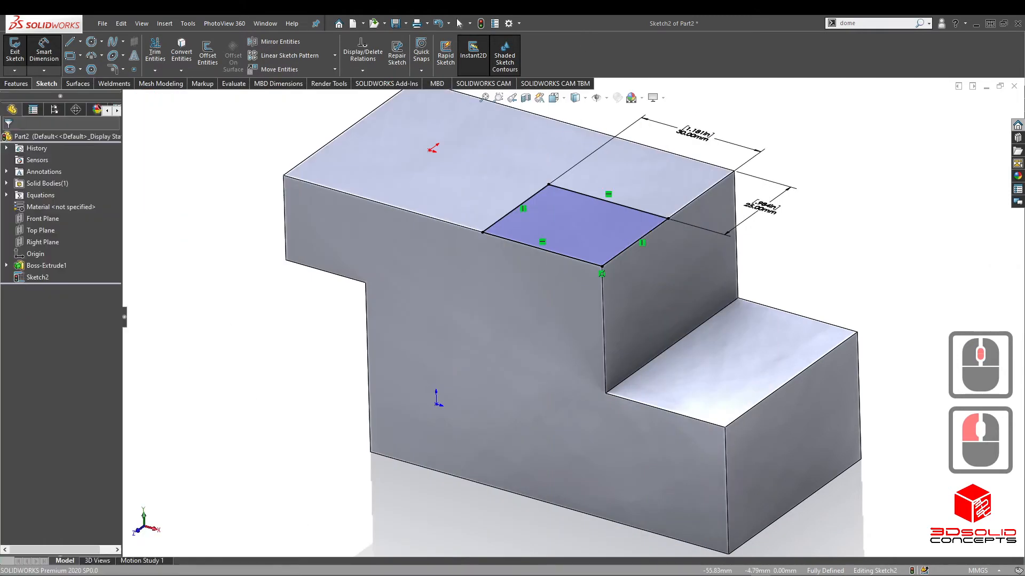
{"action": "left_click", "coordinate": [501, 403]}
{"action": "scroll", "coordinate": [535, 327], "scroll_direction": "up", "scroll_amount": 4}
{"action": "scroll", "coordinate": [597, 363], "scroll_direction": "down", "scroll_amount": 3}
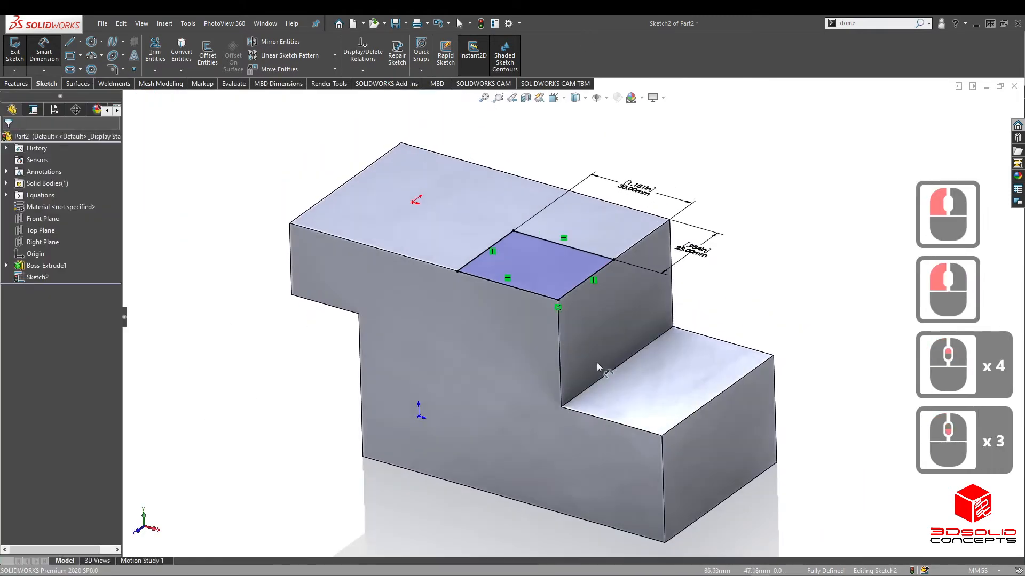
{"action": "middle_click_drag", "start_coordinate": [626, 429], "coordinate": [607, 415]}
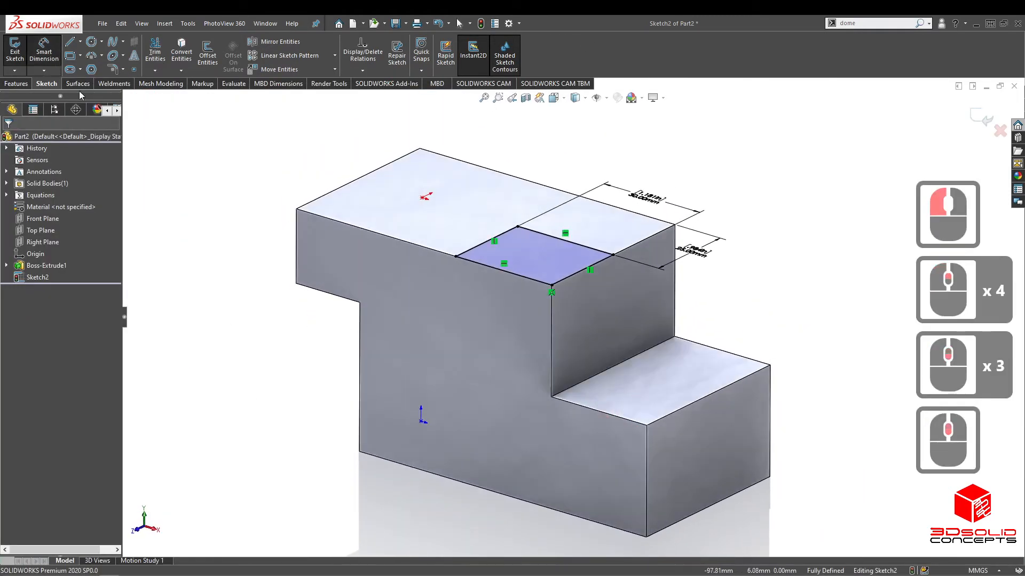
{"action": "left_click", "coordinate": [14, 85]}
{"action": "left_click", "coordinate": [153, 59]}
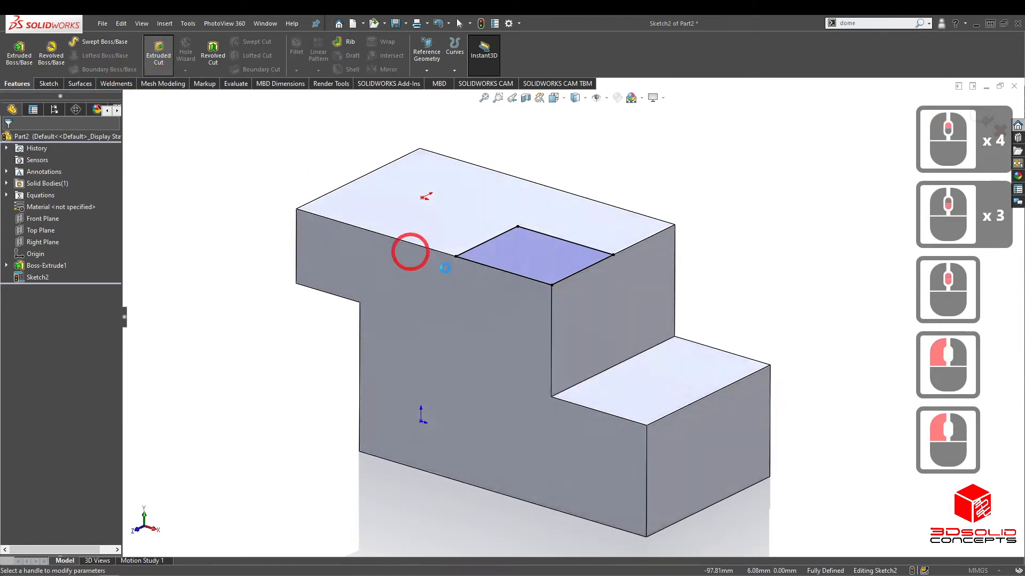
{"action": "middle_click_drag", "start_coordinate": [590, 348], "coordinate": [560, 360]}
{"action": "middle_click", "coordinate": [537, 321]}
{"action": "middle_click", "coordinate": [537, 320]}
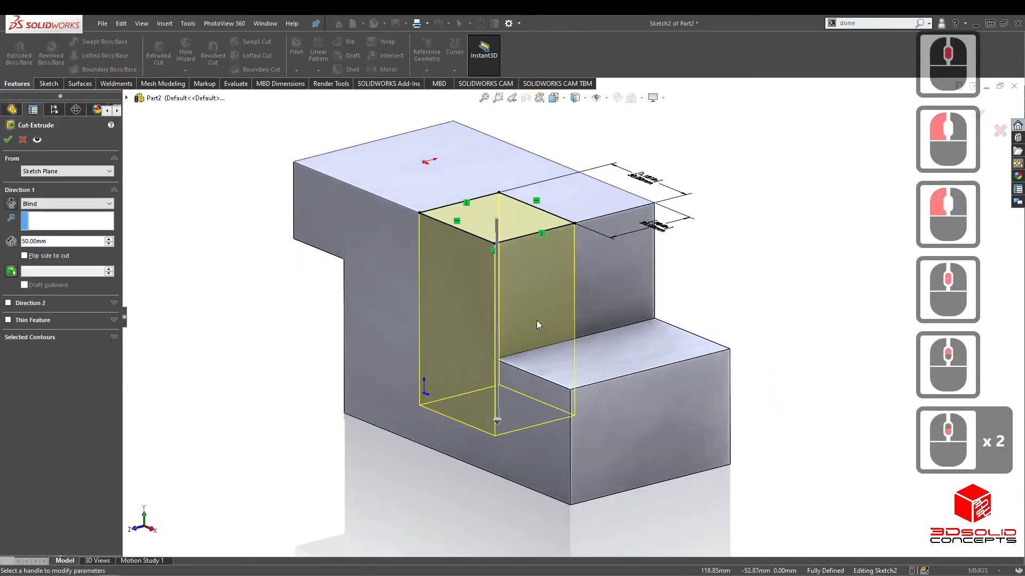
{"action": "left_click", "coordinate": [56, 205]}
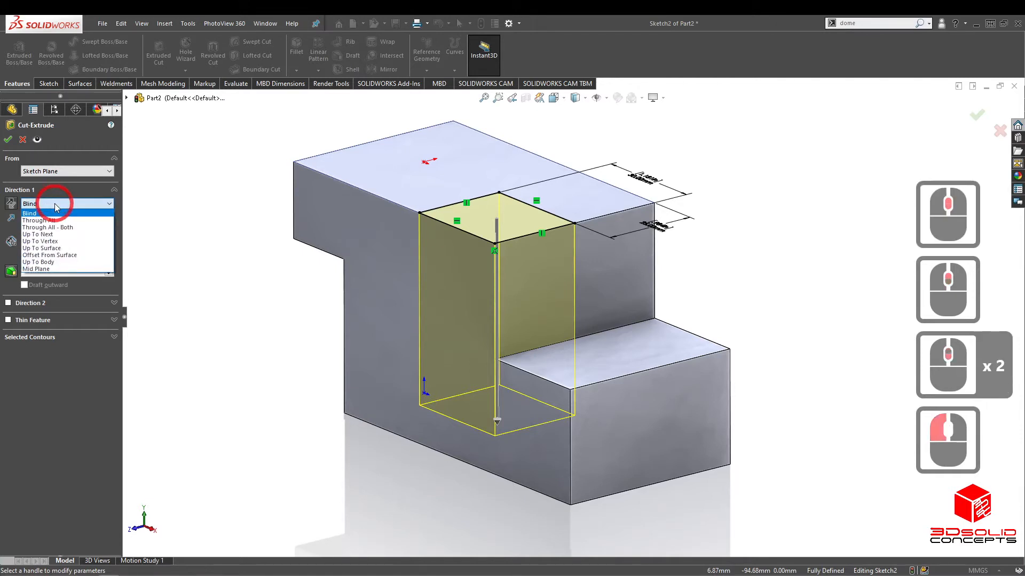
{"action": "left_click", "coordinate": [41, 248]}
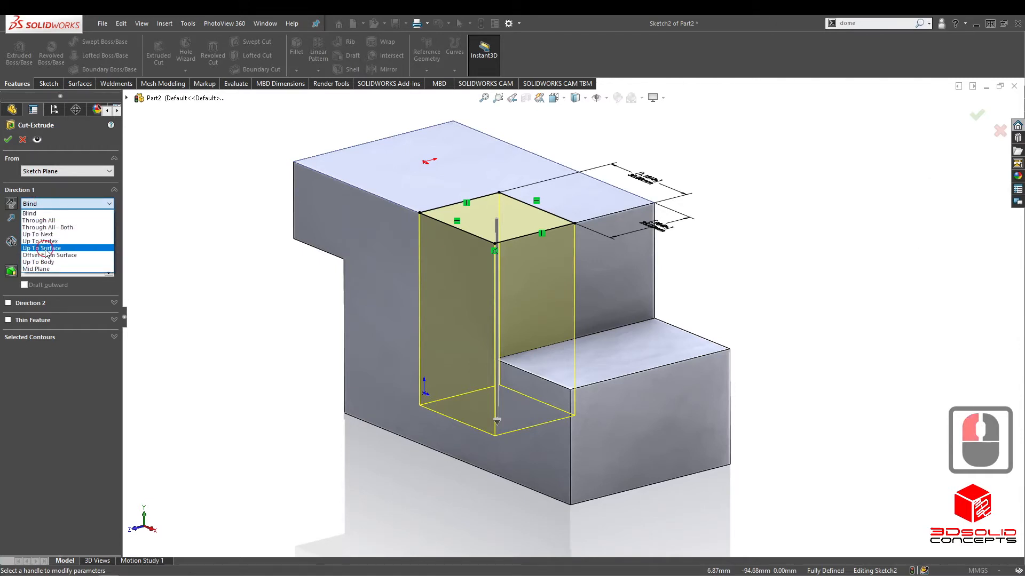
{"action": "left_click", "coordinate": [567, 361]}
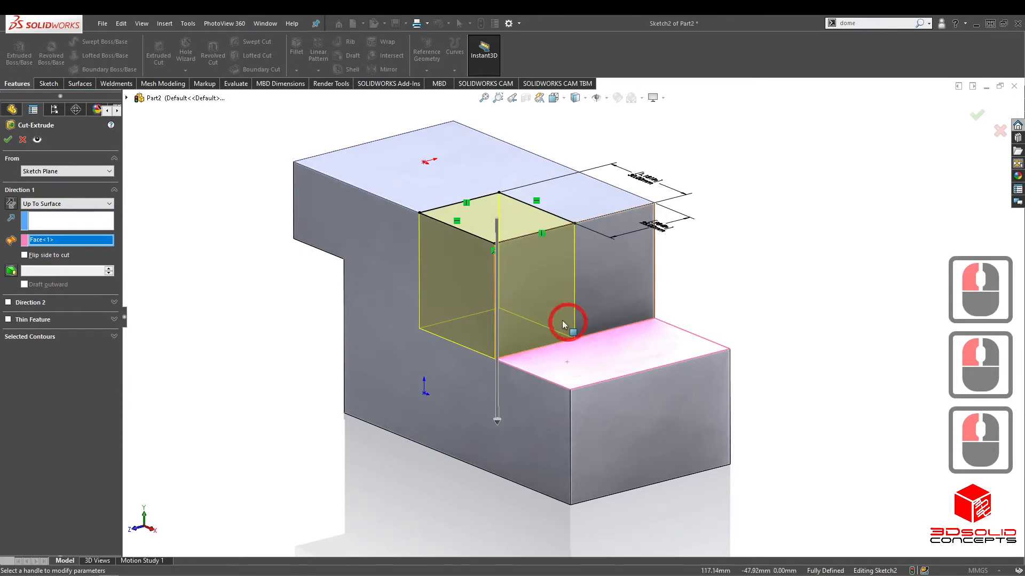
{"action": "left_click", "coordinate": [8, 138]}
{"action": "left_click", "coordinate": [777, 389]}
Set the block's step height dimension to 50 mm and rebuild the part
{"action": "left_click", "coordinate": [596, 277]}
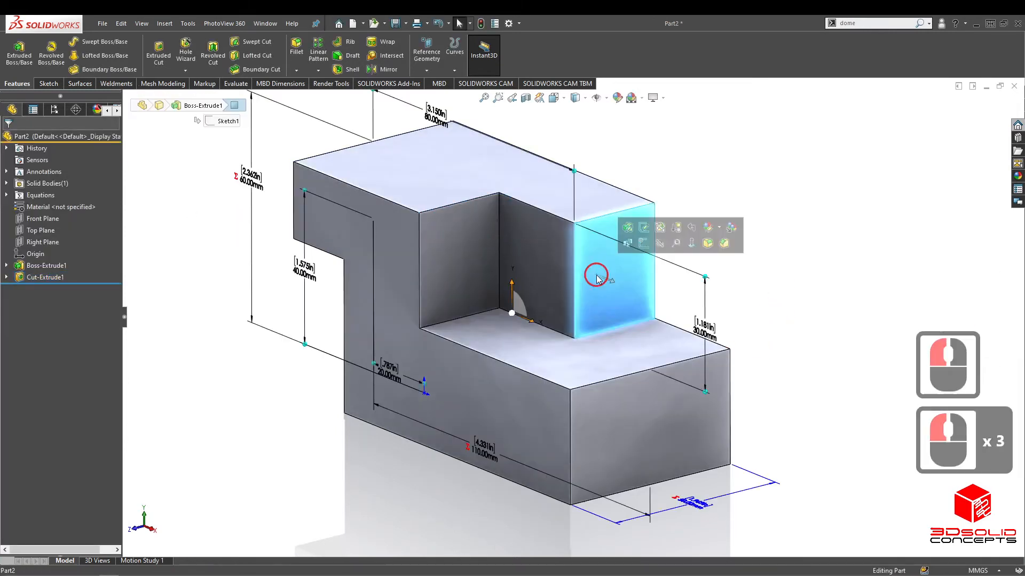
{"action": "middle_click_drag", "start_coordinate": [597, 278], "coordinate": [694, 320]}
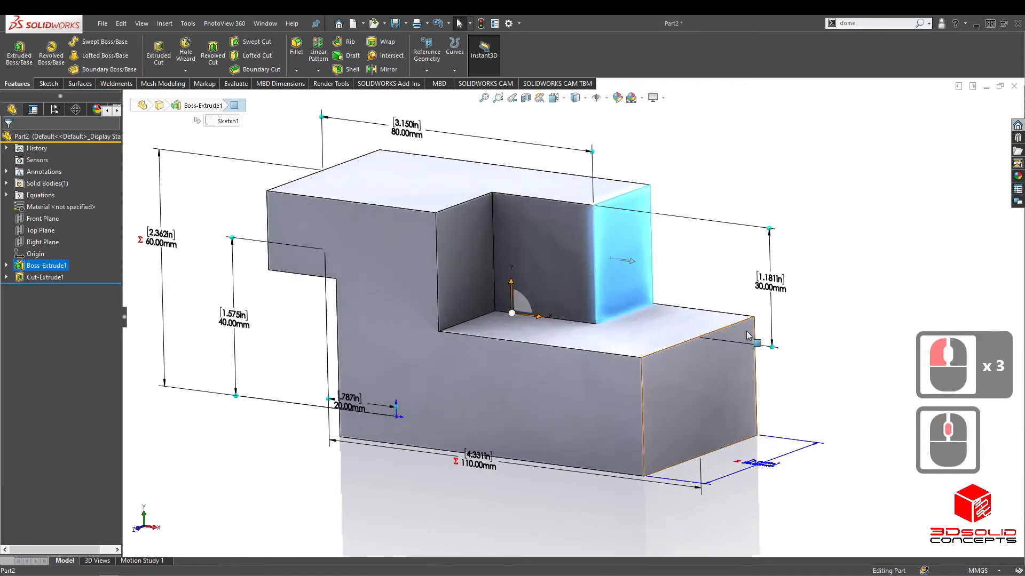
{"action": "double_click", "coordinate": [767, 288]}
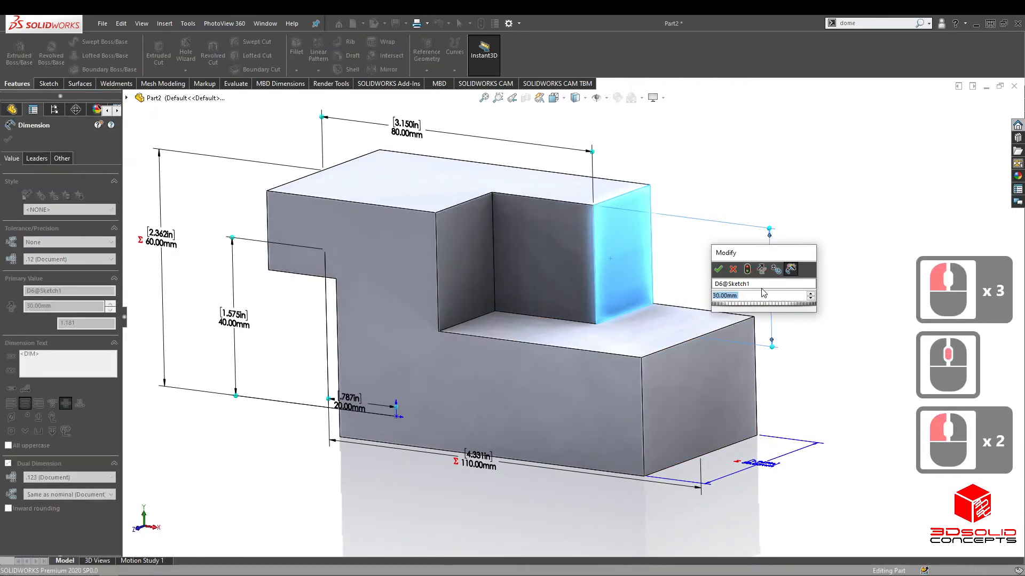
{"action": "type", "text": "50"}
{"action": "key", "text": "Return"}
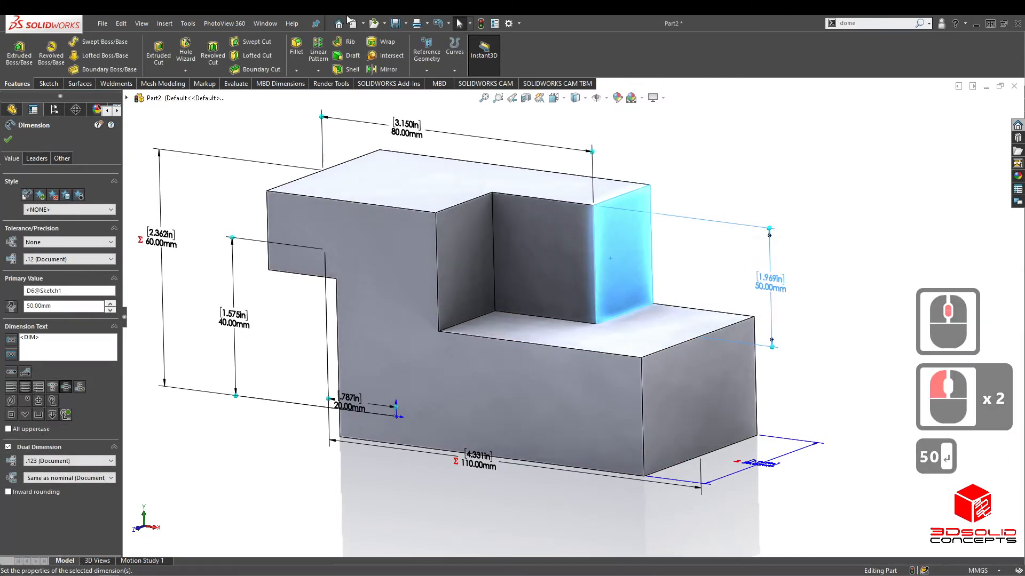
{"action": "left_click", "coordinate": [479, 24]}
{"action": "left_click", "coordinate": [861, 281]}
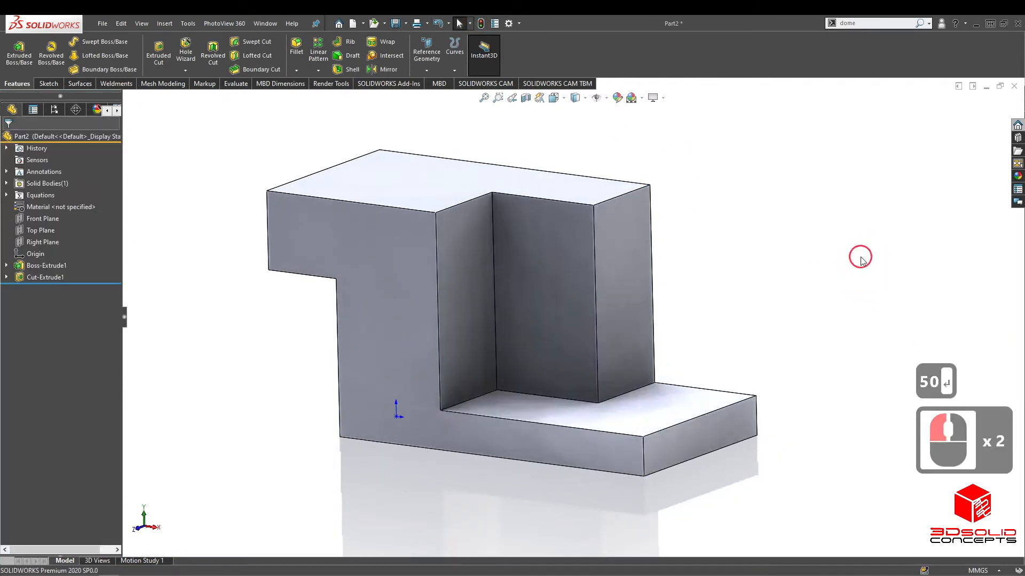
Examine whether the corner cut's floor still meets the lower step face after the height change
{"action": "middle_click_drag", "start_coordinate": [567, 309], "coordinate": [652, 339]}
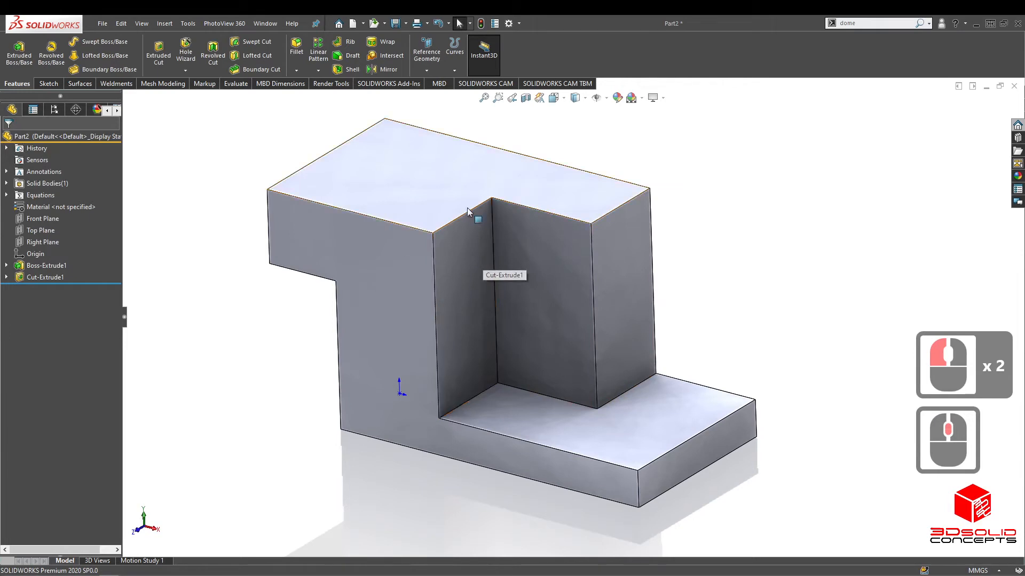
{"action": "left_click", "coordinate": [597, 423]}
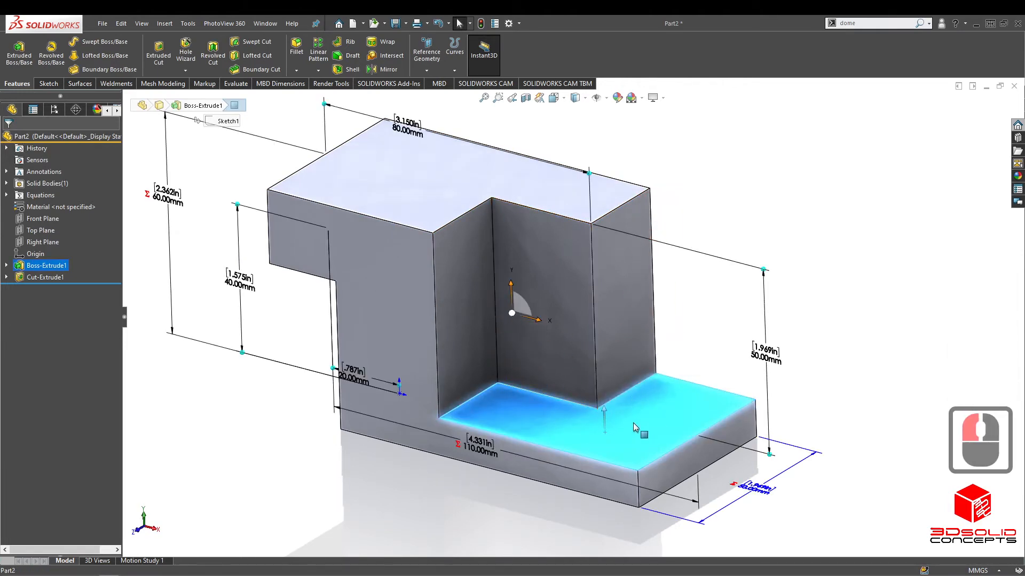
{"action": "left_click", "coordinate": [619, 341]}
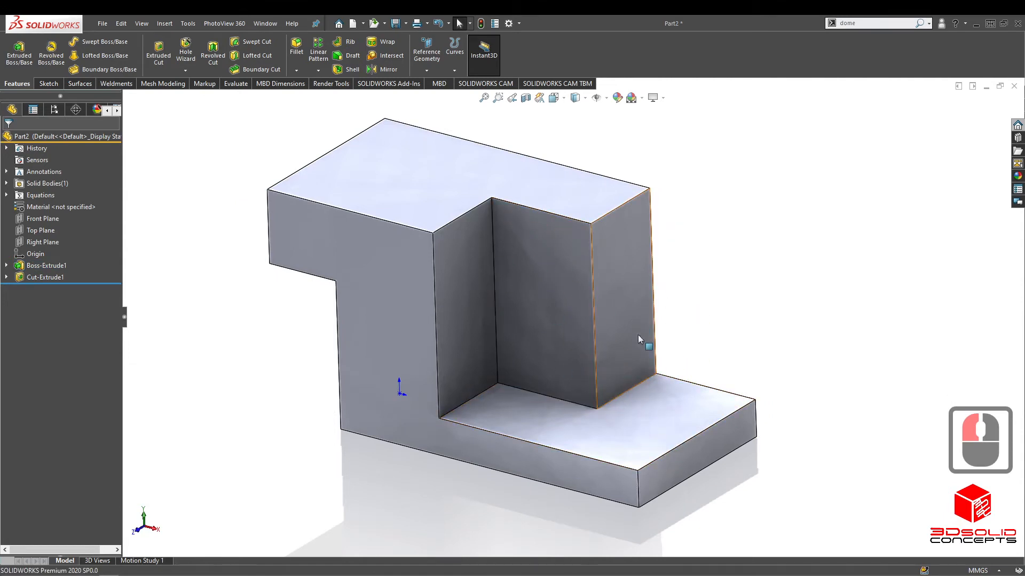
{"action": "left_click", "coordinate": [593, 352]}
{"action": "left_click", "coordinate": [736, 343]}
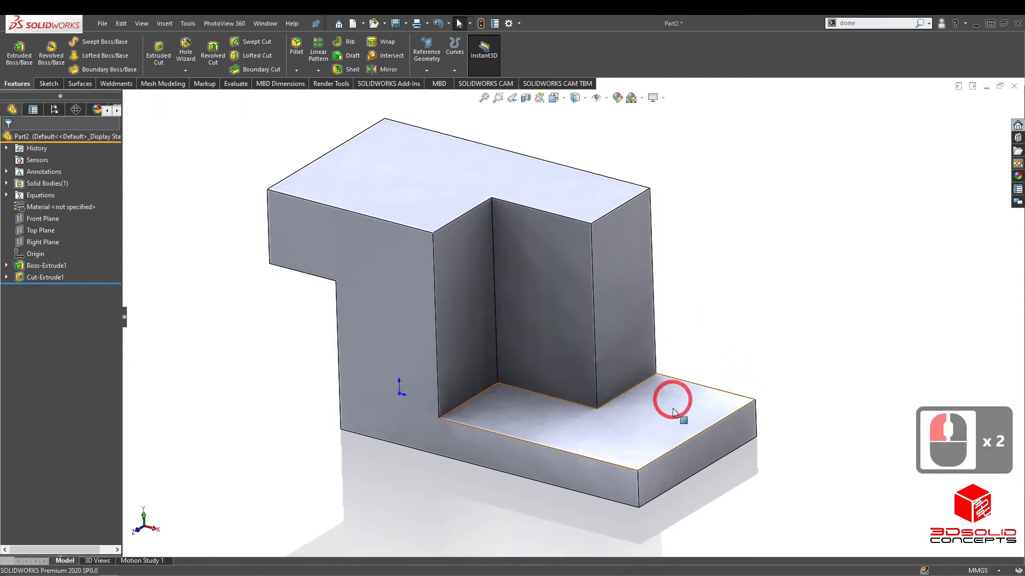
{"action": "double_click", "coordinate": [590, 325]}
{"action": "double_click", "coordinate": [762, 322]}
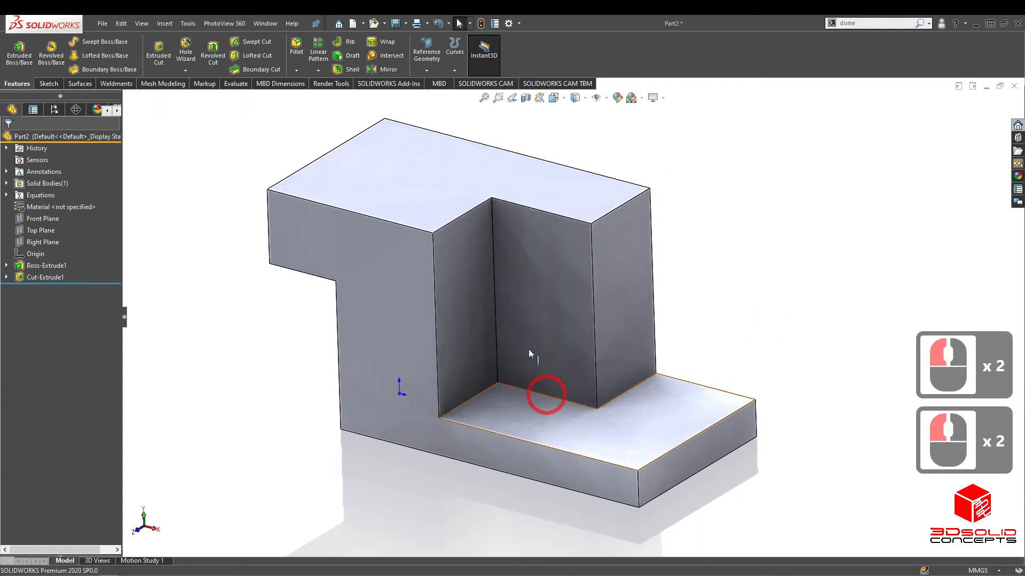
Set the block's step height dimension to 30 mm and rebuild the part
{"action": "triple_click", "coordinate": [605, 312]}
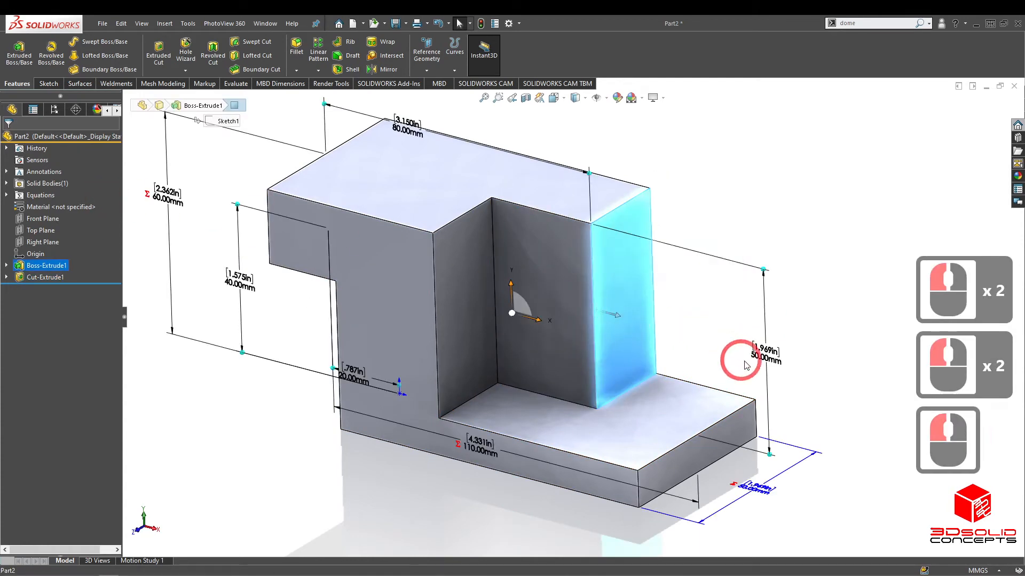
{"action": "double_click", "coordinate": [761, 357]}
{"action": "type", "text": "30"}
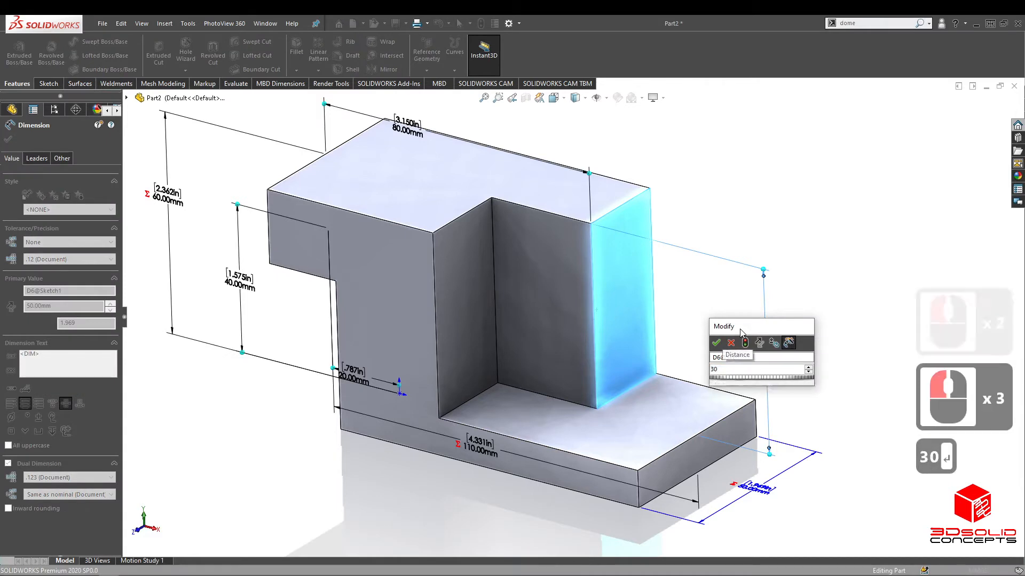
{"action": "key", "text": "Return"}
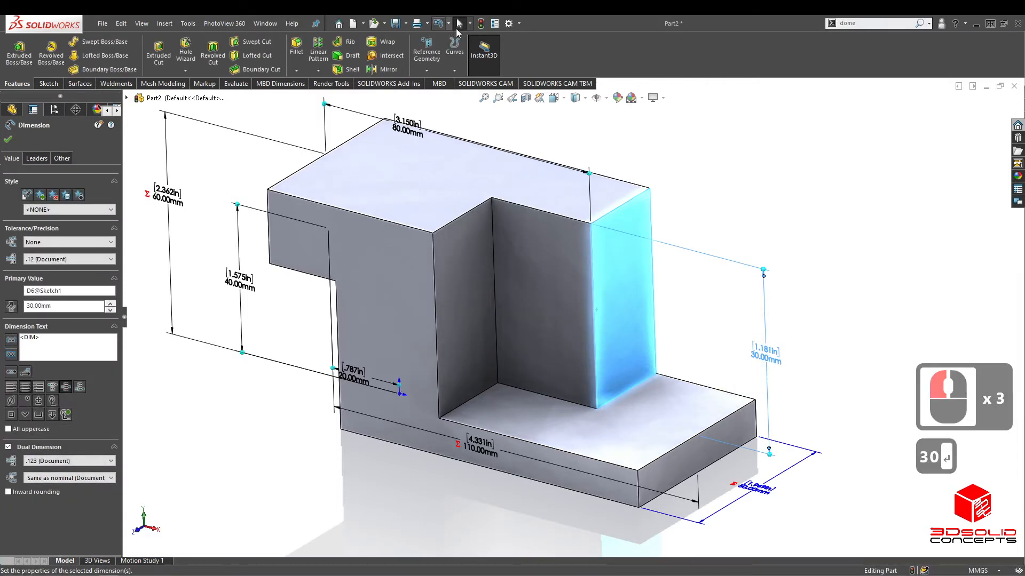
{"action": "left_click", "coordinate": [481, 23]}
{"action": "left_click", "coordinate": [898, 235]}
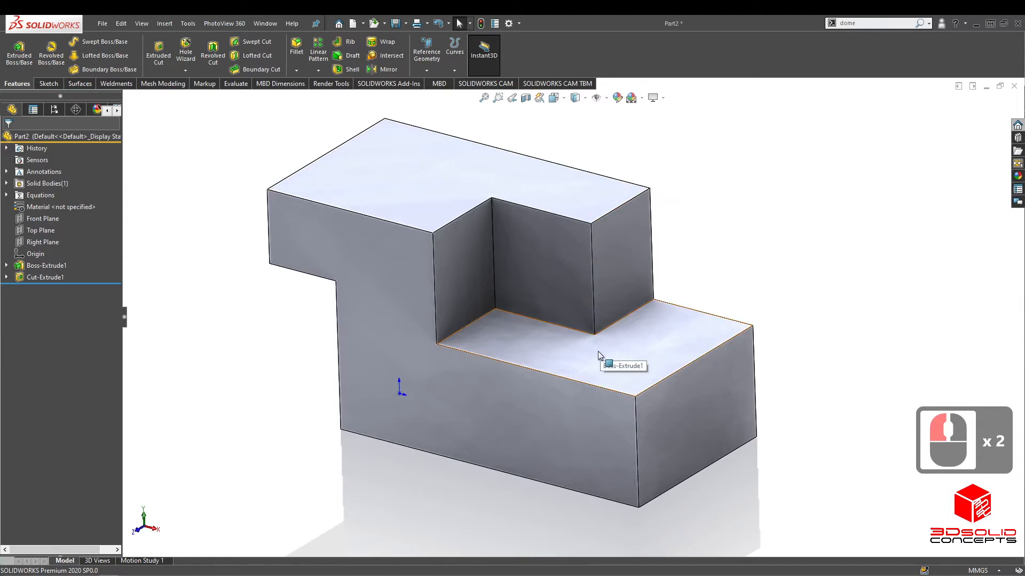
{"action": "middle_click_drag", "start_coordinate": [601, 384], "coordinate": [656, 325]}
{"action": "scroll", "coordinate": [613, 283], "scroll_direction": "up", "scroll_amount": 1}
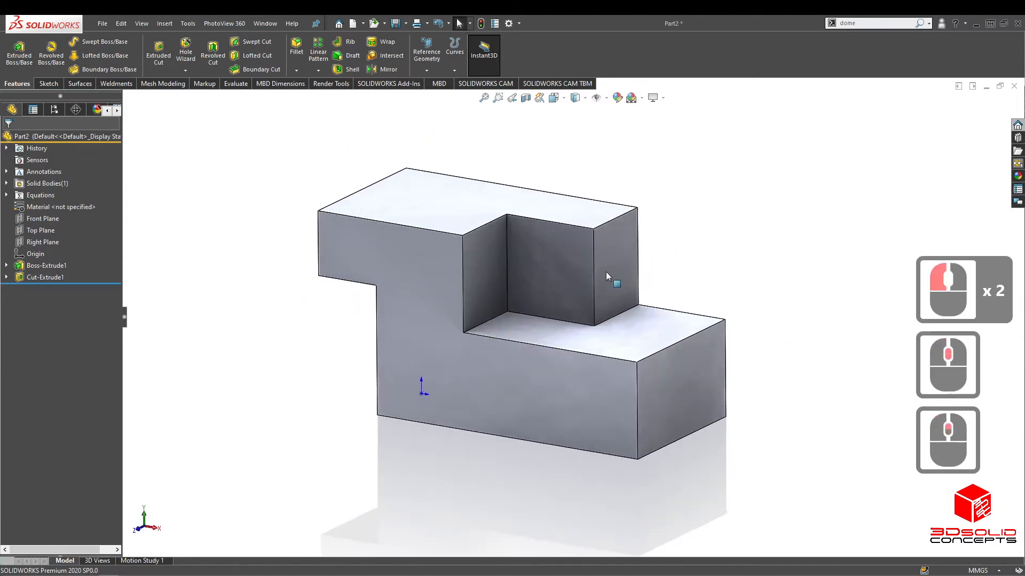
{"action": "middle_click_drag", "start_coordinate": [606, 277], "coordinate": [607, 288]}
{"action": "scroll", "coordinate": [566, 289], "scroll_direction": "down", "scroll_amount": 3}
{"action": "scroll", "coordinate": [587, 352], "scroll_direction": "up", "scroll_amount": 3}
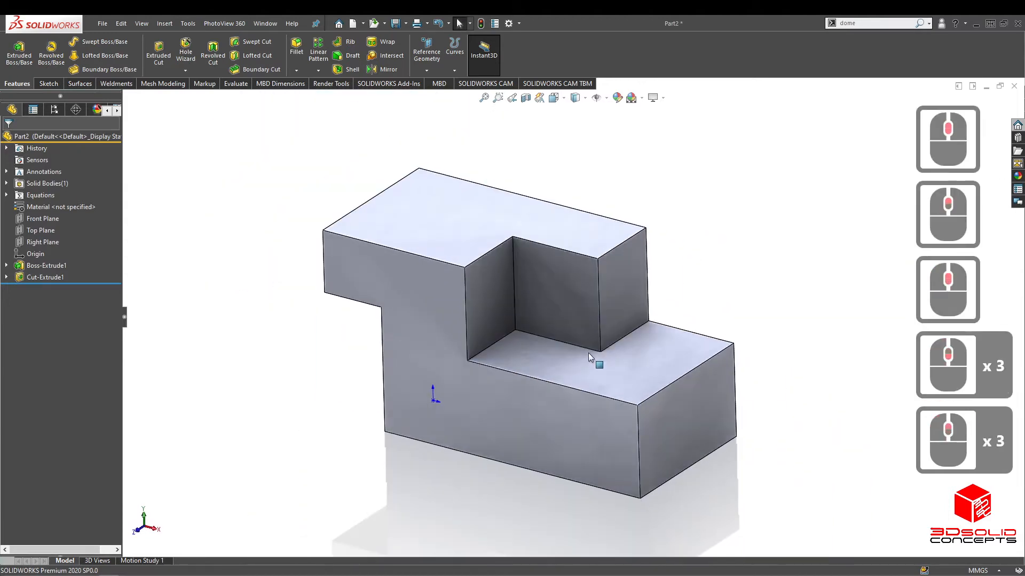
{"action": "left_click", "coordinate": [709, 283]}
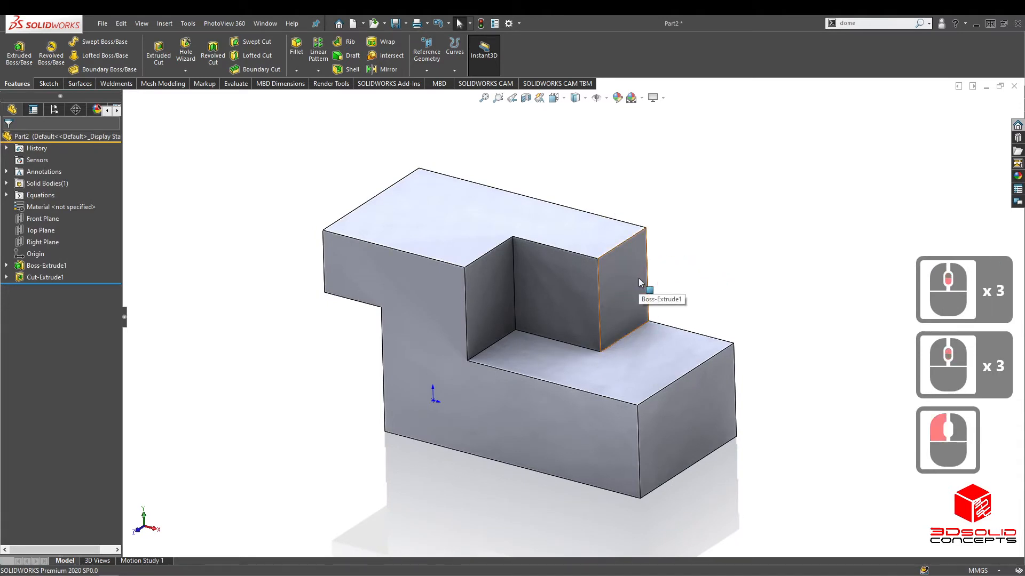
{"action": "middle_click_drag", "start_coordinate": [570, 382], "coordinate": [571, 369]}
{"action": "scroll", "coordinate": [571, 362], "scroll_direction": "up", "scroll_amount": 1}
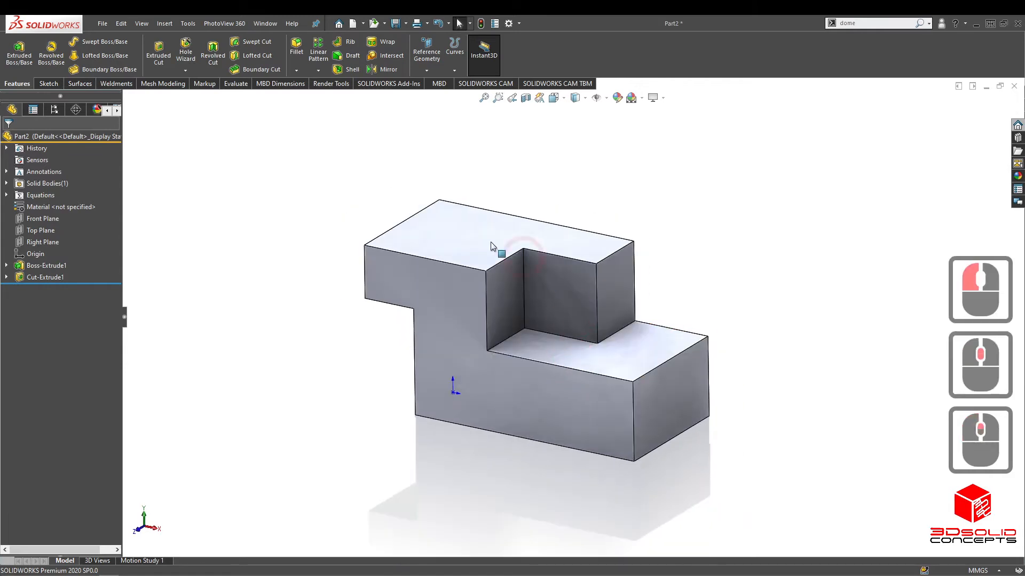
Consult the PDF drawing for the remaining cuts and open a new sketch on the block's uppermost face
{"action": "left_click_drag", "start_coordinate": [0, 34], "coordinate": [625, 52]}
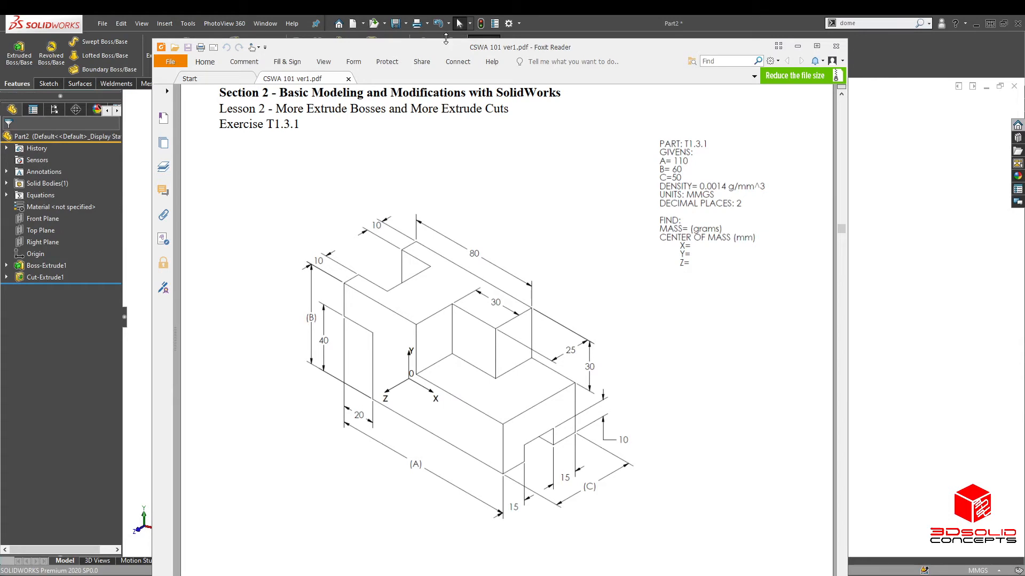
{"action": "left_click", "coordinate": [418, 37]}
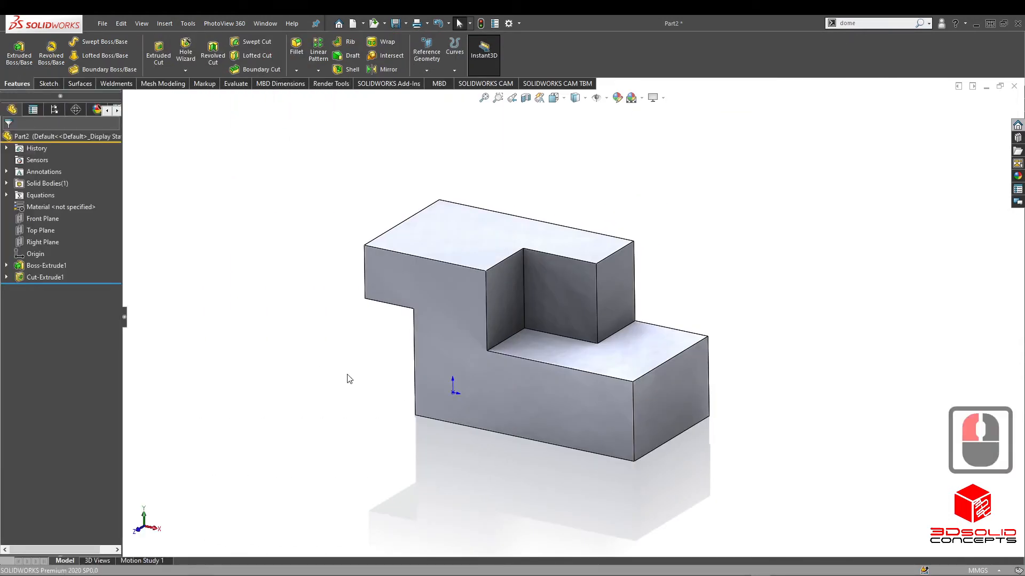
{"action": "left_click", "coordinate": [478, 234]}
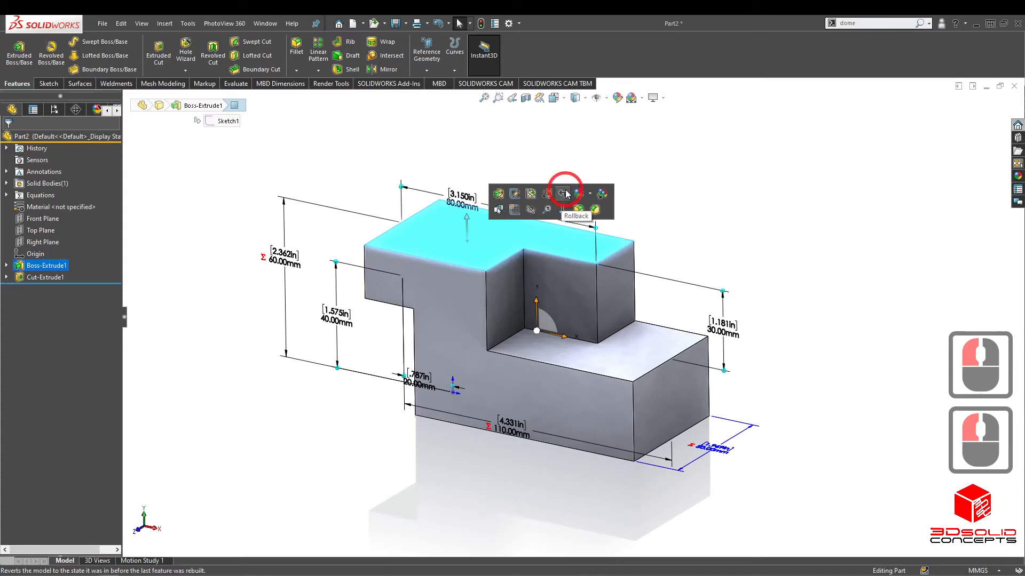
{"action": "left_click", "coordinate": [522, 208]}
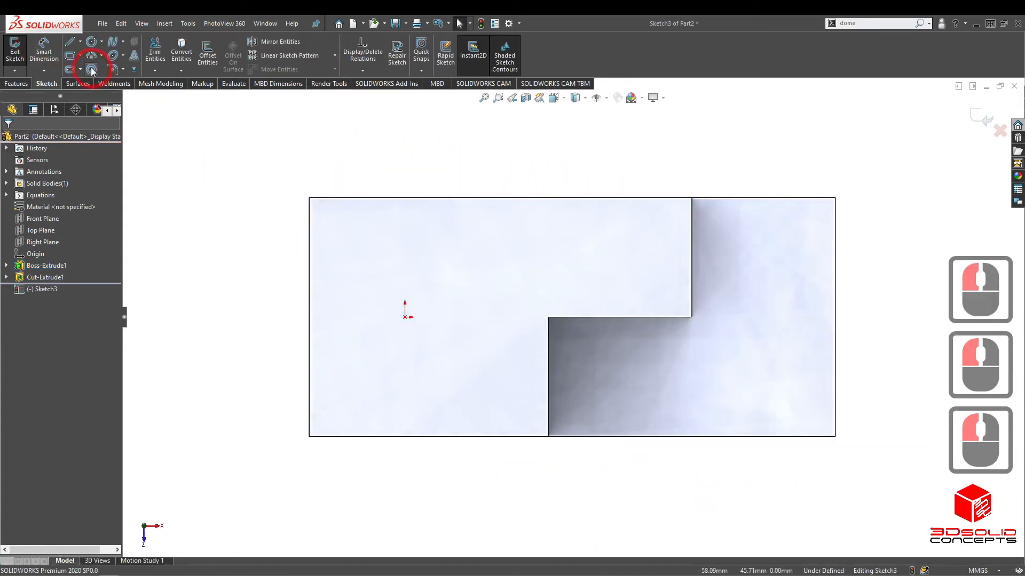
Sketch a corner rectangle about 23 mm by 32 mm on the uppermost face, starting on the edge at the overhanging end
{"action": "left_click", "coordinate": [92, 69]}
{"action": "left_click", "coordinate": [309, 241]}
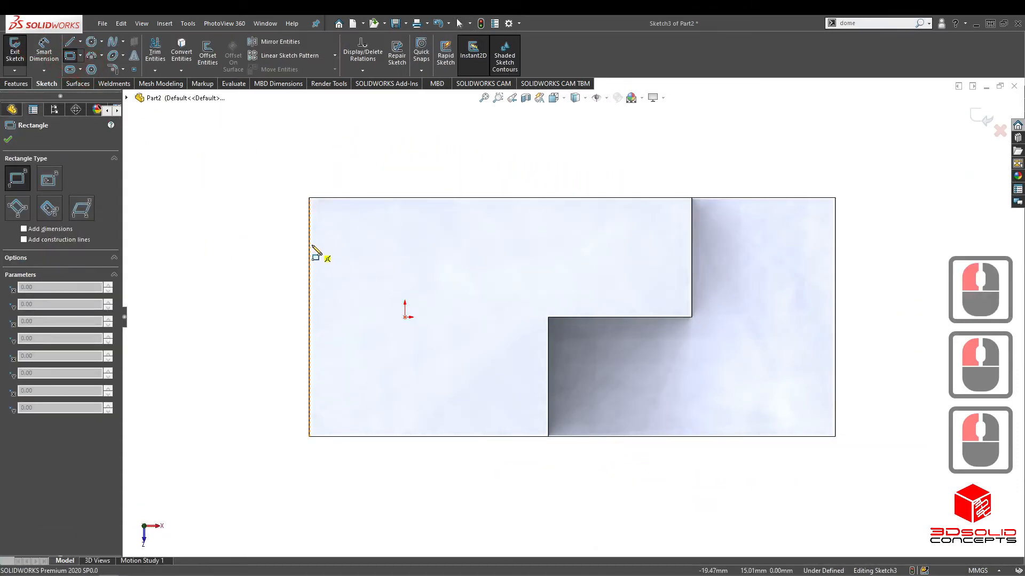
{"action": "left_click", "coordinate": [421, 395]}
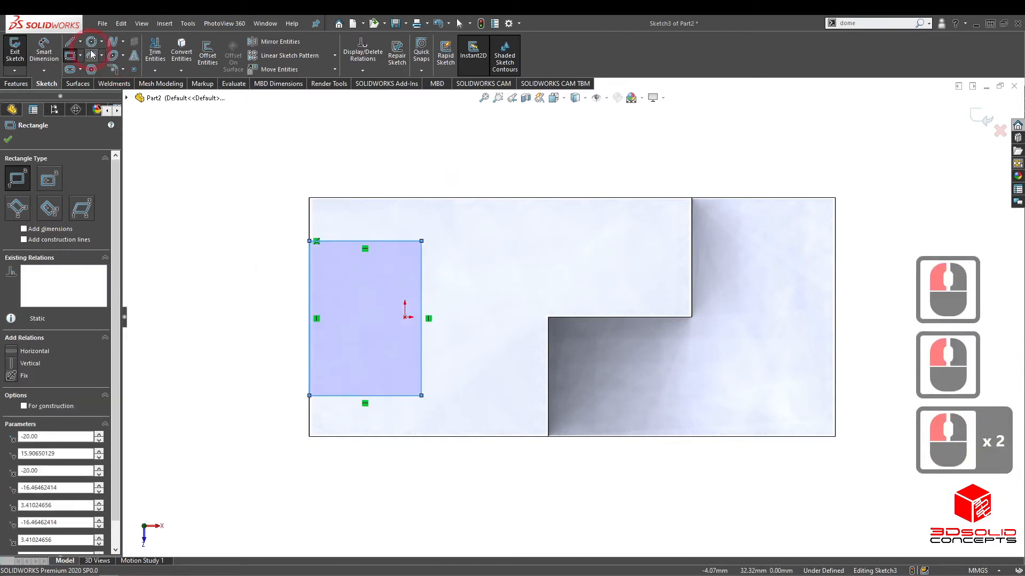
Dimension the rectangle's rear side 10 mm from the rear edge of the uppermost face
{"action": "left_click", "coordinate": [47, 53]}
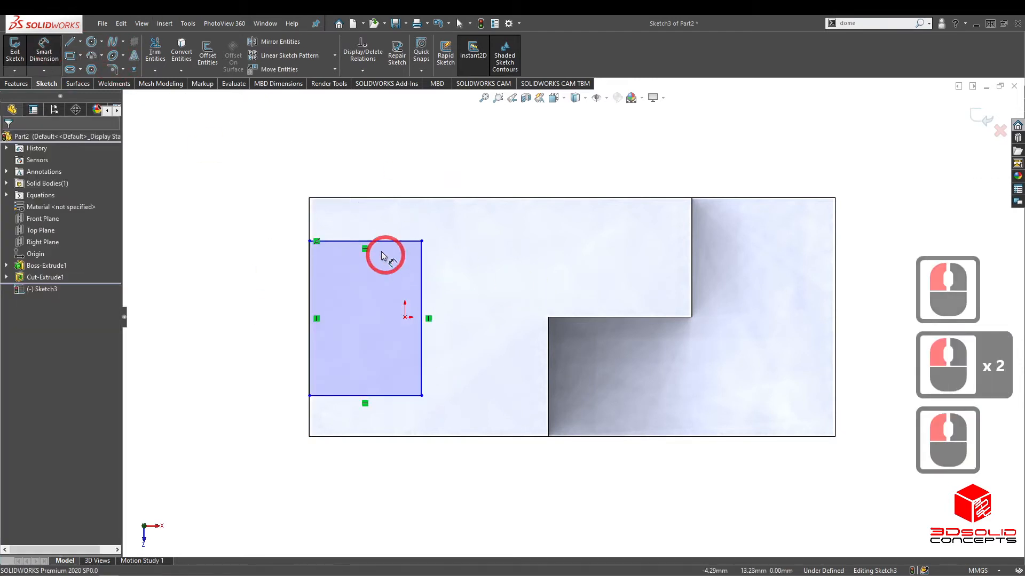
{"action": "left_click", "coordinate": [339, 242]}
{"action": "left_click", "coordinate": [347, 198]}
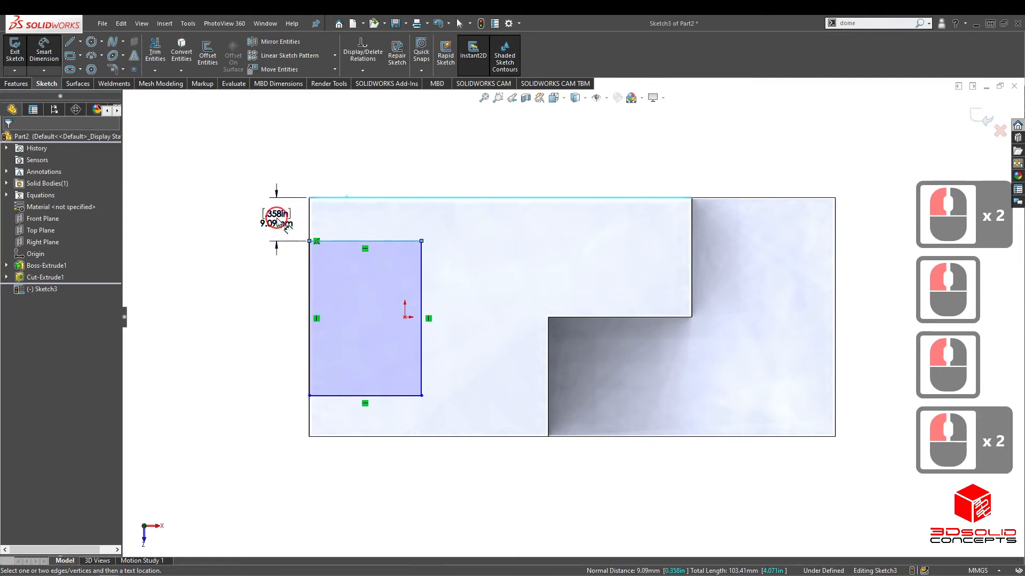
{"action": "left_click", "coordinate": [282, 214]}
{"action": "type", "text": "10"}
{"action": "key", "text": "Return"}
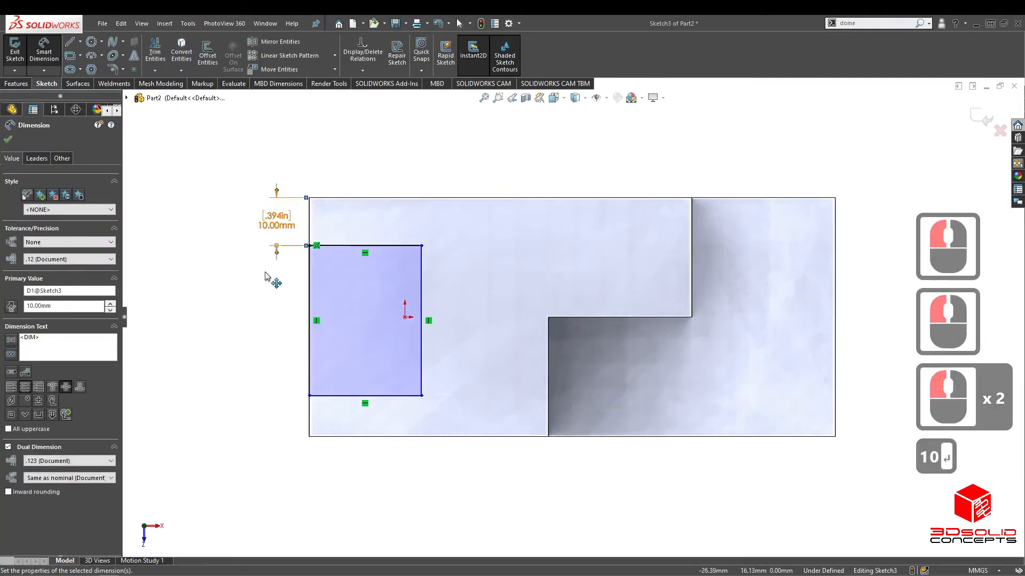
Dimension the rectangle's front side 10 mm from the front edge of the uppermost face
{"action": "left_click", "coordinate": [331, 395]}
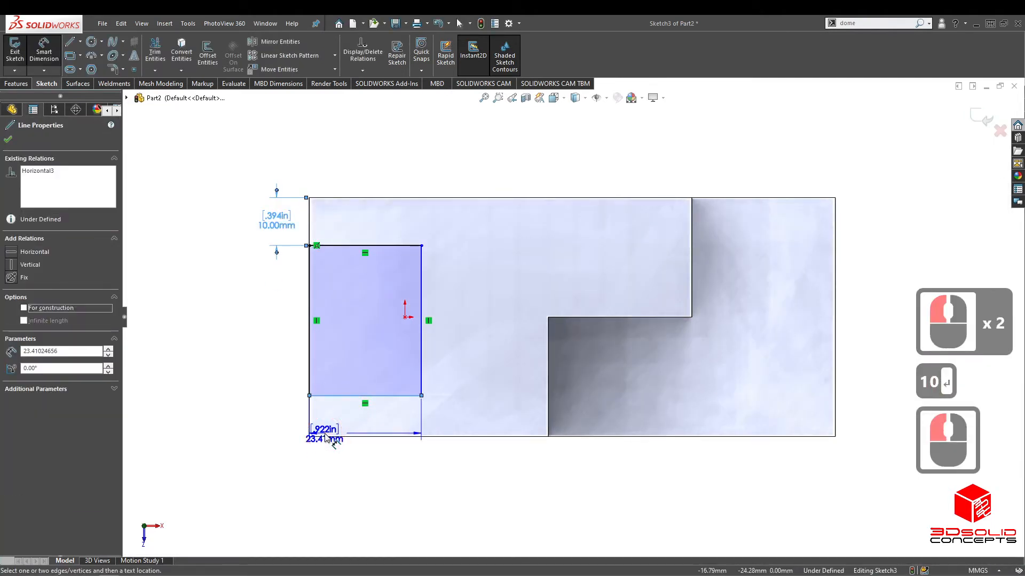
{"action": "left_click", "coordinate": [324, 437]}
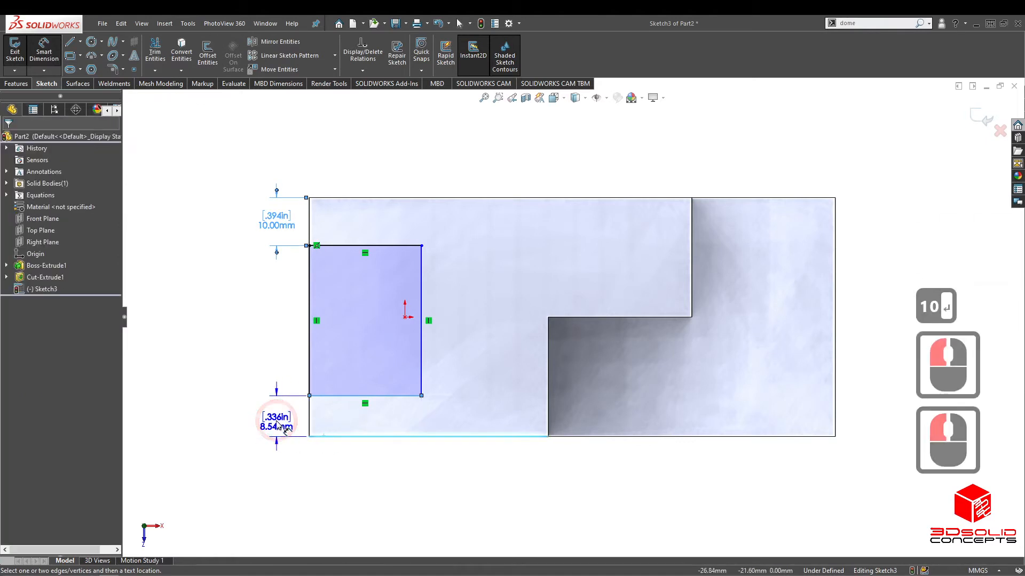
{"action": "left_click", "coordinate": [277, 426]}
{"action": "type", "text": "10"}
{"action": "key", "text": "Return"}
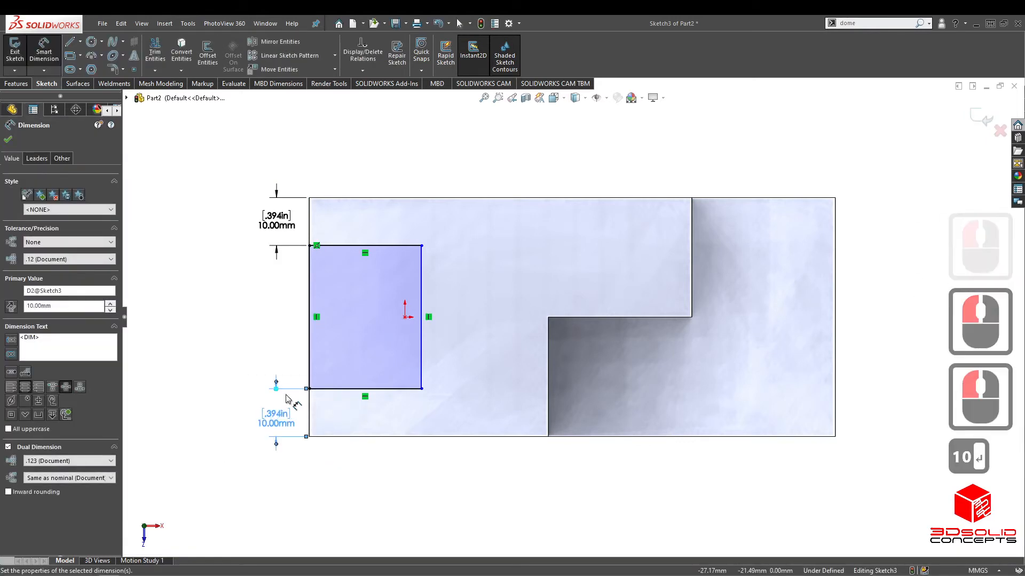
{"action": "left_click", "coordinate": [257, 322]}
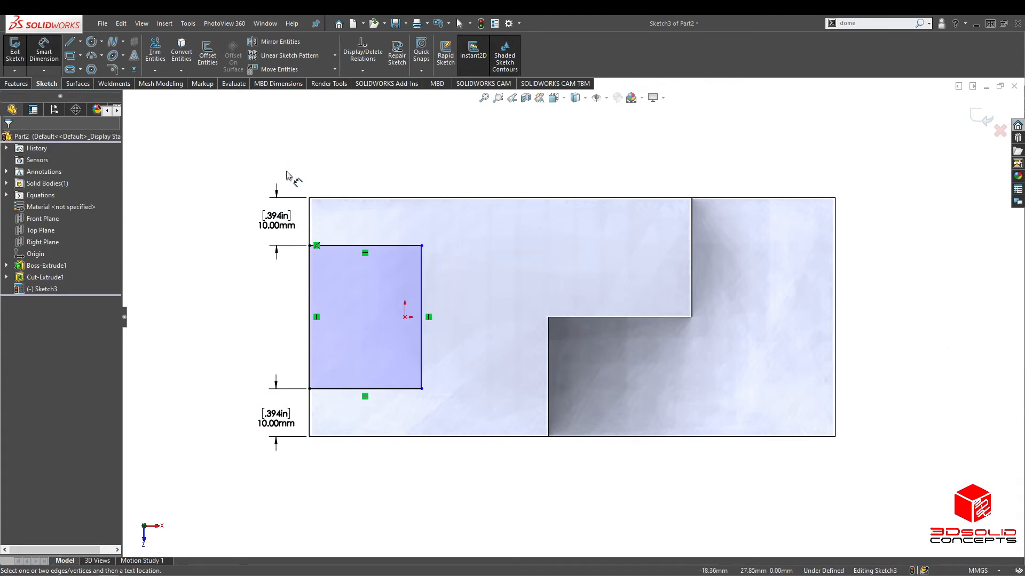
Narrow the rectangle by moving its free inner side outward to just short of the sketch origin
{"action": "left_click", "coordinate": [459, 23]}
{"action": "left_click", "coordinate": [464, 160]}
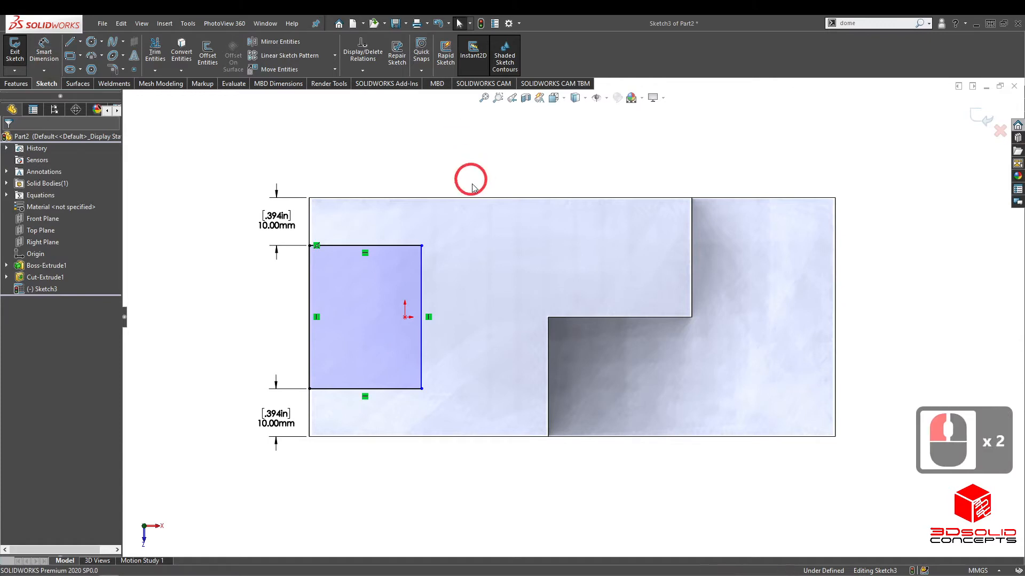
{"action": "left_click_drag", "start_coordinate": [422, 291], "coordinate": [401, 336]}
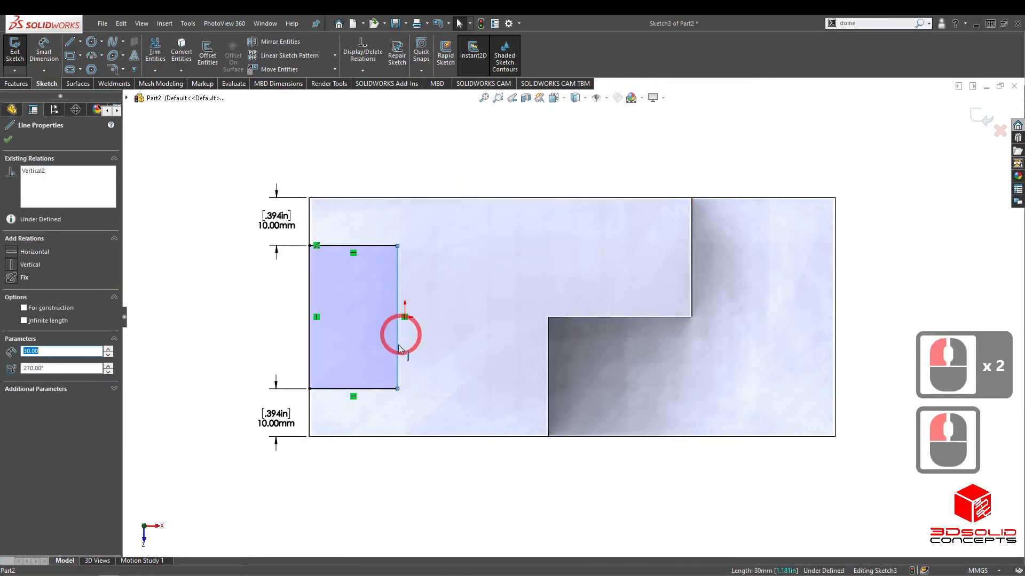
{"action": "left_click", "coordinate": [492, 473]}
Inspect the part at an angle and orient the view normal to the block's uppermost face
{"action": "middle_click", "coordinate": [491, 472]}
{"action": "mouse_move", "coordinate": [491, 472]}
{"action": "middle_mouse_down"}
{"action": "mouse_move", "coordinate": [473, 281]}
{"action": "mouse_move", "coordinate": [468, 412]}
{"action": "mouse_move", "coordinate": [556, 142]}
{"action": "middle_mouse_up"}
{"action": "right_click", "coordinate": [518, 219]}
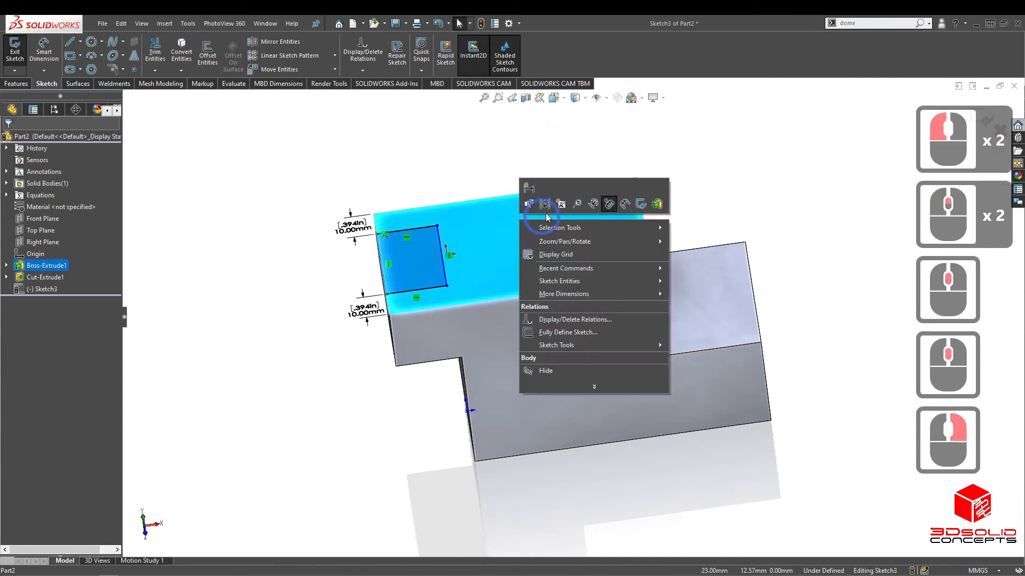
{"action": "left_click", "coordinate": [502, 252]}
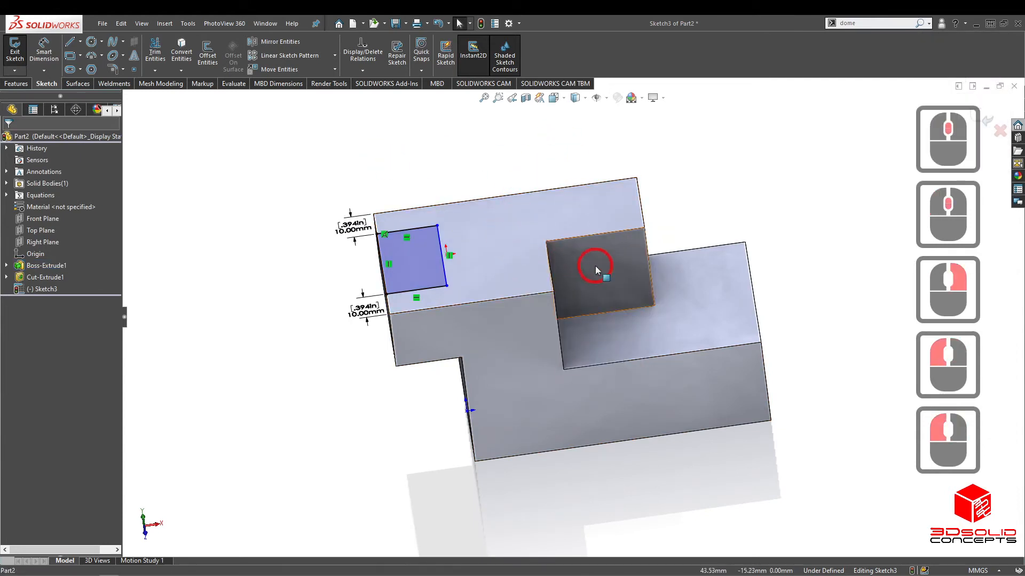
{"action": "left_click", "coordinate": [533, 245]}
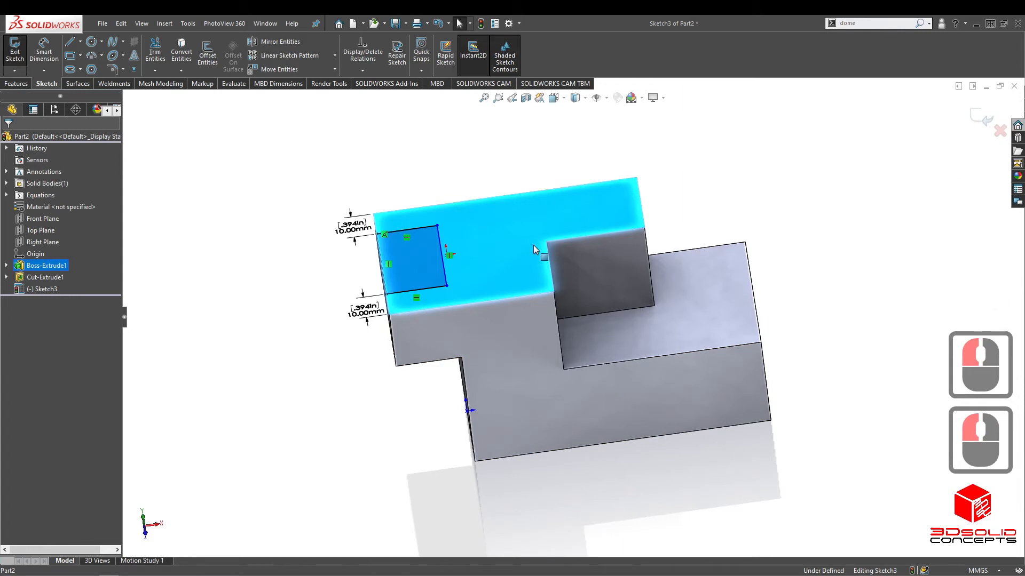
{"action": "key", "text": "ctrl+8"}
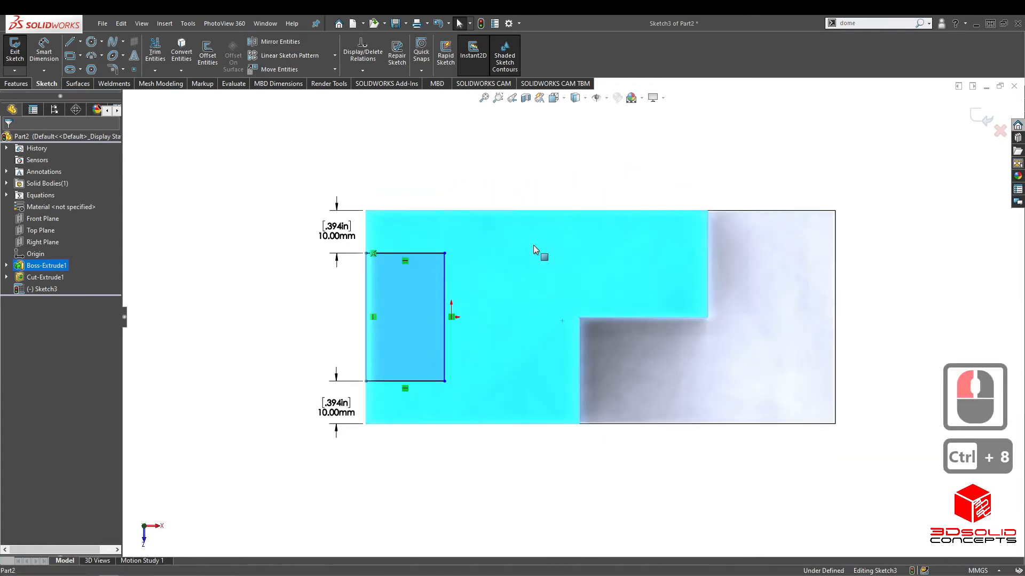
View the block straight on, normal to its stepped front face
{"action": "left_click", "coordinate": [658, 414]}
{"action": "scroll", "coordinate": [658, 414], "scroll_direction": "up", "scroll_amount": 1}
{"action": "middle_click_drag", "start_coordinate": [659, 414], "coordinate": [659, 278]}
{"action": "left_click", "coordinate": [510, 362]}
{"action": "left_click", "coordinate": [504, 311]}
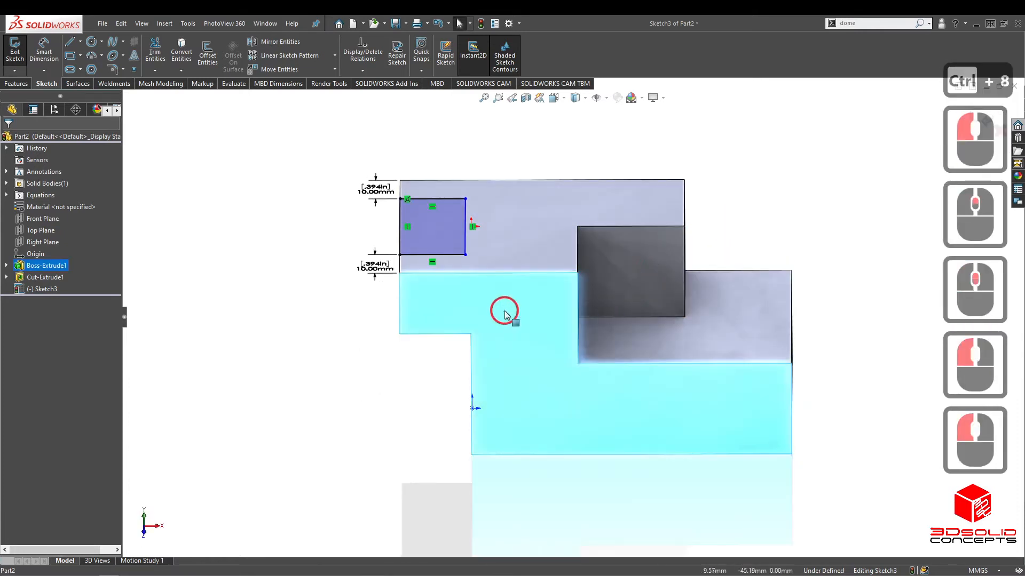
{"action": "key", "text": "ctrl+8"}
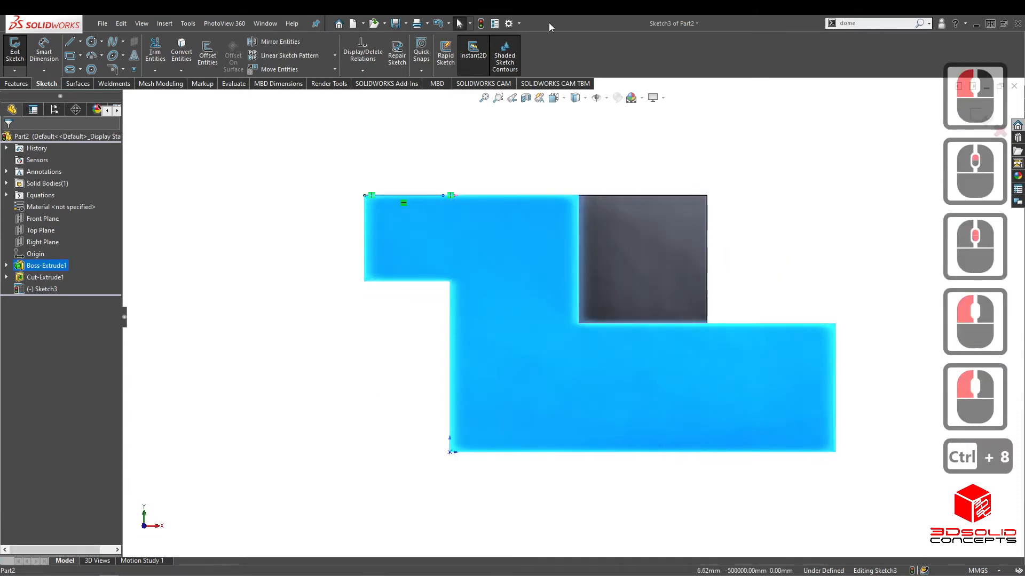
View the block normal to its uppermost face and normal to its stepped rear face
{"action": "left_click", "coordinate": [668, 241]}
{"action": "middle_click_drag", "start_coordinate": [668, 242], "coordinate": [648, 287]}
{"action": "left_click", "coordinate": [567, 192]}
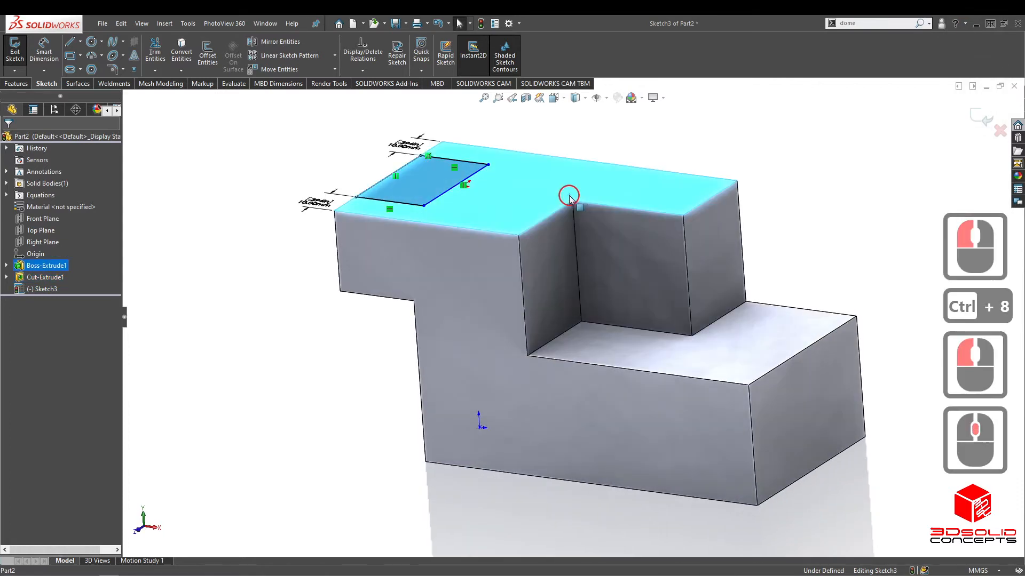
{"action": "key", "text": "ctrl+8"}
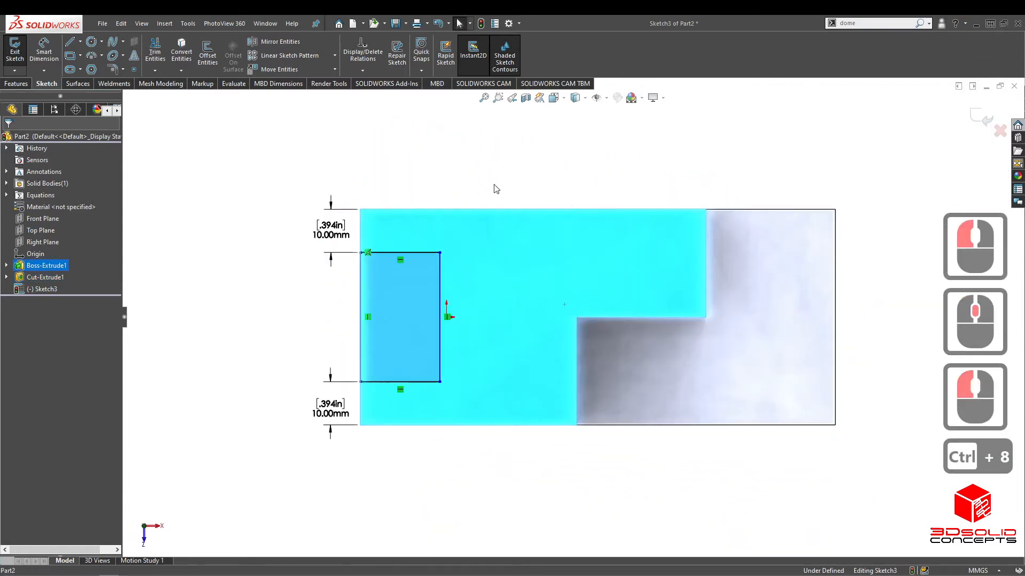
{"action": "left_click", "coordinate": [663, 256]}
{"action": "middle_click_drag", "start_coordinate": [663, 256], "coordinate": [624, 249]}
{"action": "left_click", "coordinate": [614, 239]}
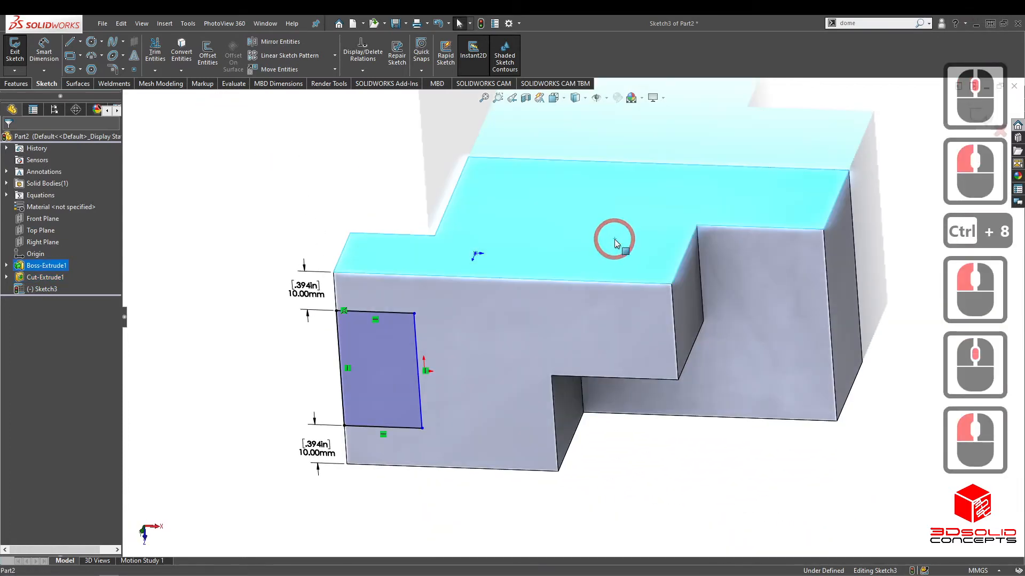
{"action": "key", "text": "ctrl+8"}
Return to a view normal to the face holding the rectangle sketch and clear the face selection
{"action": "left_click", "coordinate": [720, 424]}
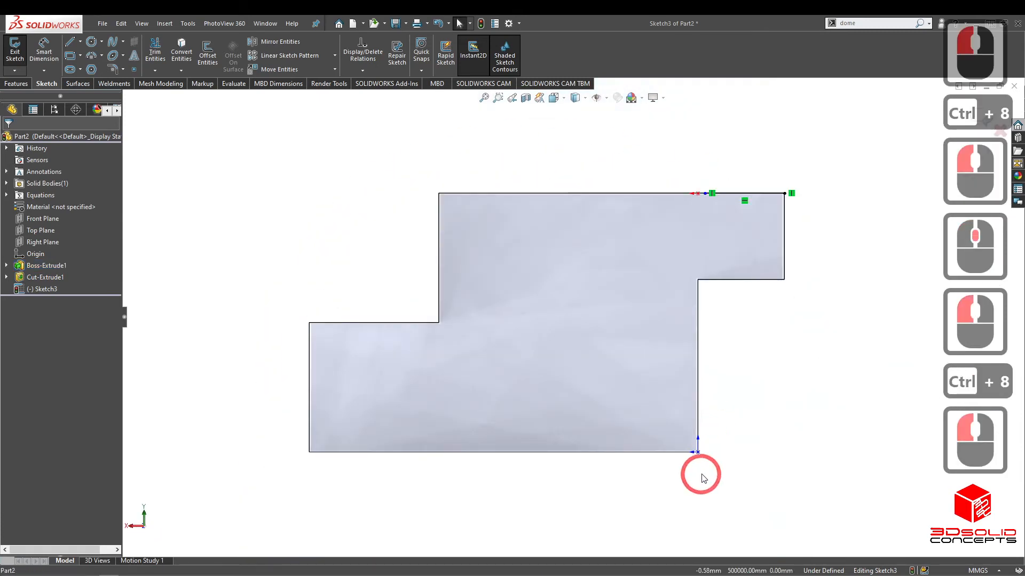
{"action": "mouse_move", "coordinate": [537, 443]}
{"action": "middle_mouse_down"}
{"action": "mouse_move", "coordinate": [482, 485]}
{"action": "mouse_move", "coordinate": [657, 430]}
{"action": "mouse_move", "coordinate": [647, 427]}
{"action": "middle_mouse_up"}
{"action": "scroll", "coordinate": [483, 245], "scroll_direction": "down", "scroll_amount": 4}
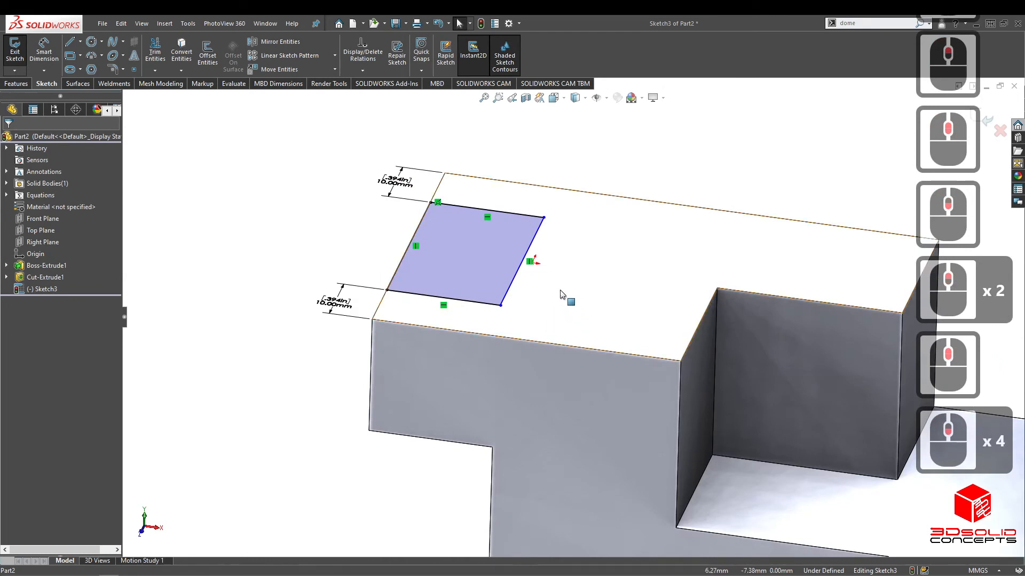
{"action": "left_click", "coordinate": [579, 242]}
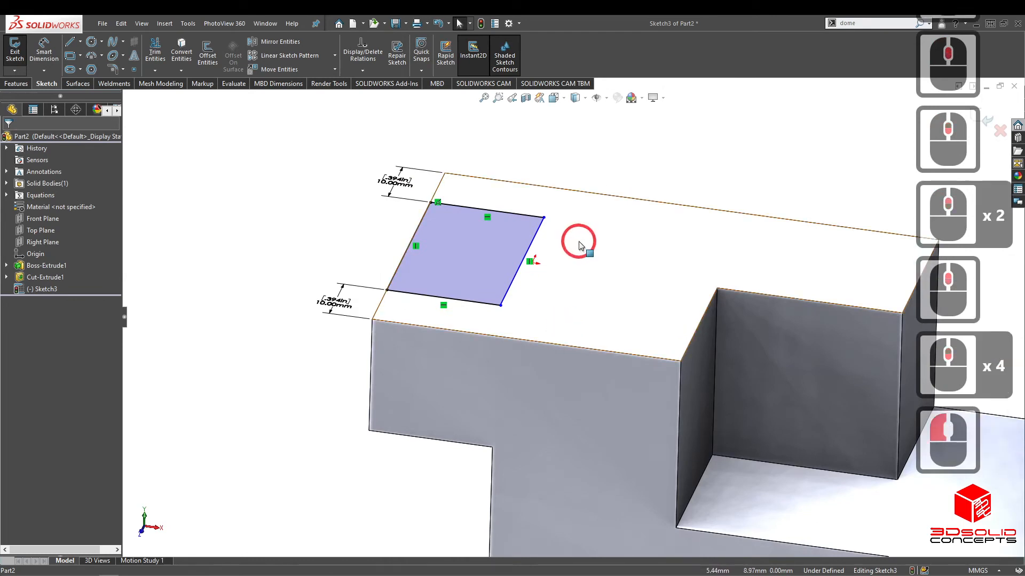
{"action": "left_click", "coordinate": [636, 269]}
{"action": "key", "text": "ctrl+8"}
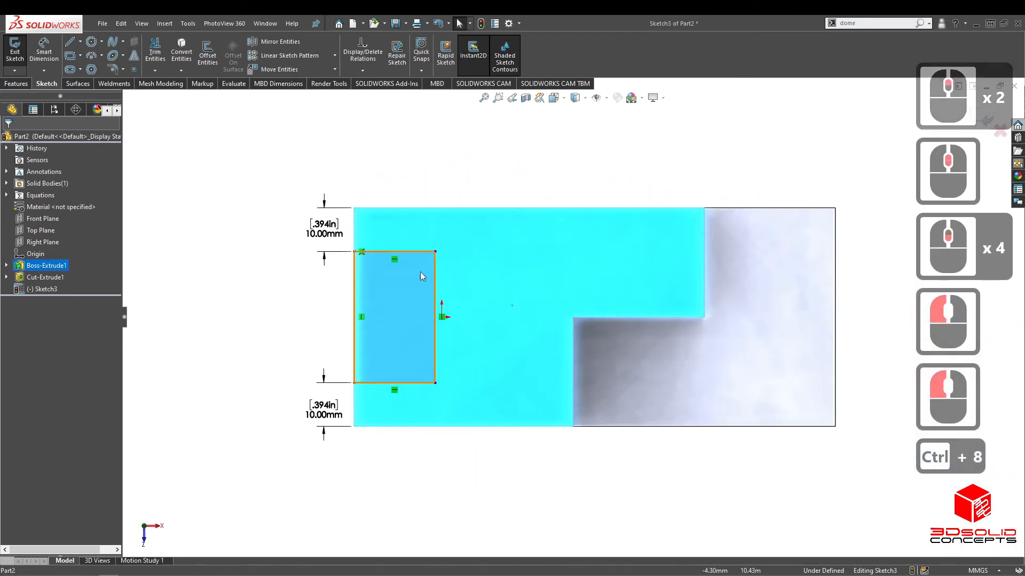
{"action": "left_click", "coordinate": [430, 180]}
{"action": "left_click", "coordinate": [619, 304]}
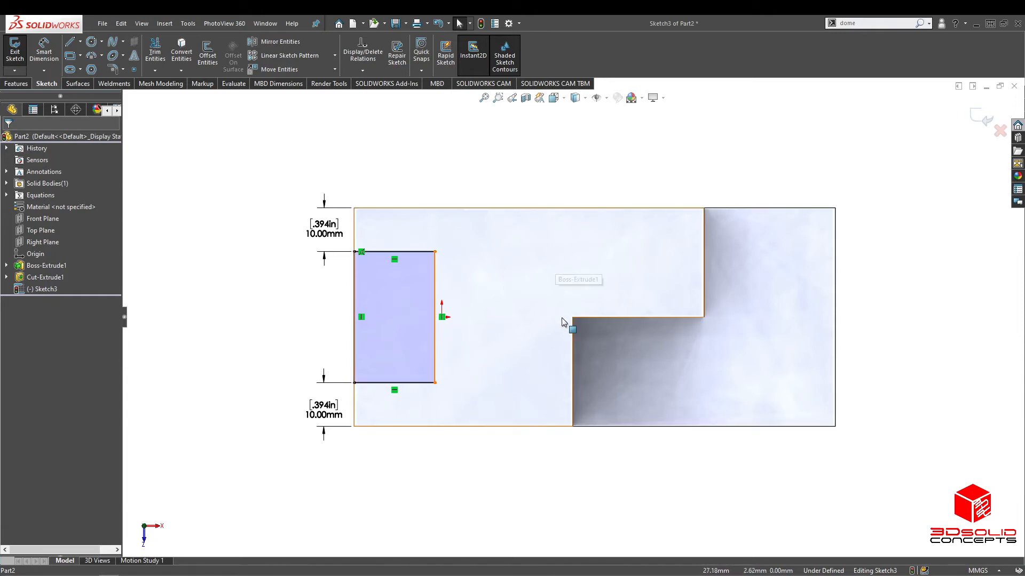
Switch the part's display style to Shaded without edges
{"action": "middle_click_drag", "start_coordinate": [618, 355], "coordinate": [589, 320]}
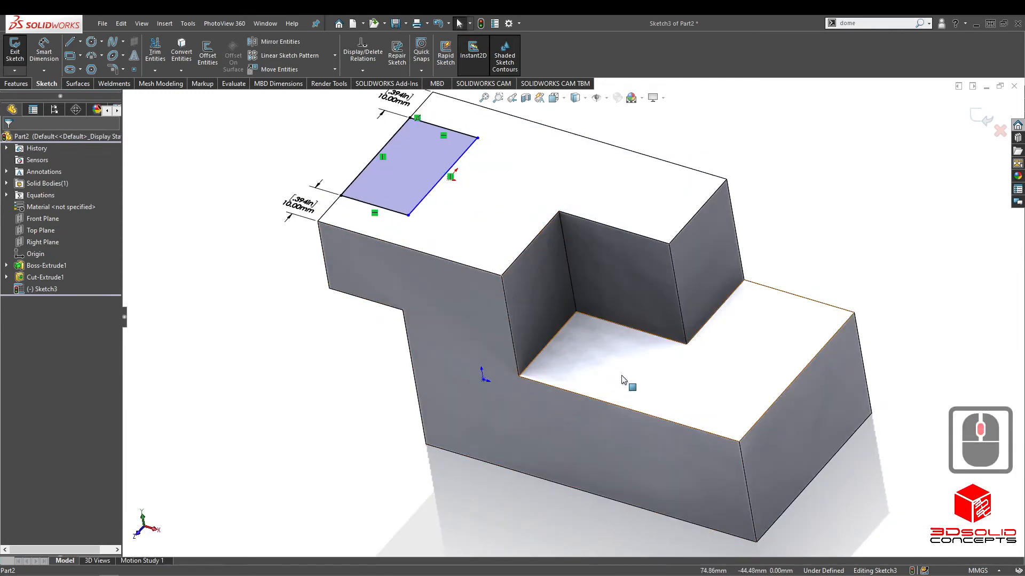
{"action": "left_click", "coordinate": [587, 100]}
{"action": "left_click", "coordinate": [617, 141]}
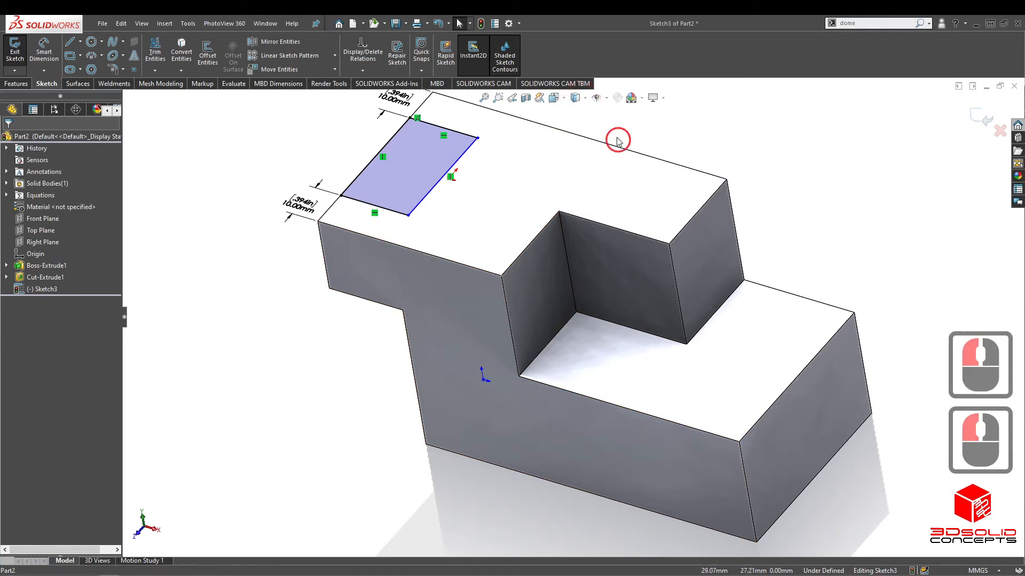
{"action": "left_click", "coordinate": [585, 100]}
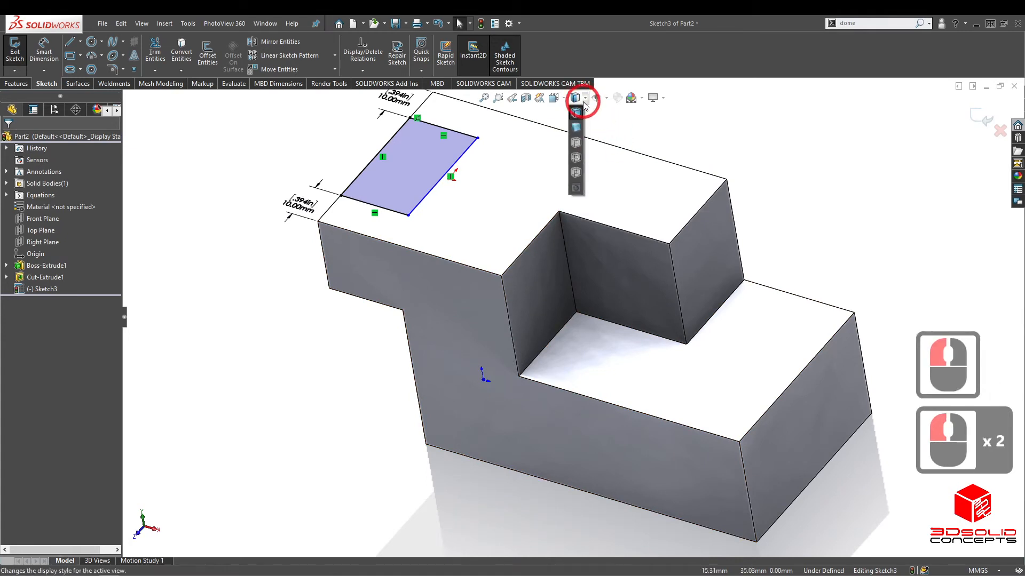
{"action": "left_click", "coordinate": [576, 128]}
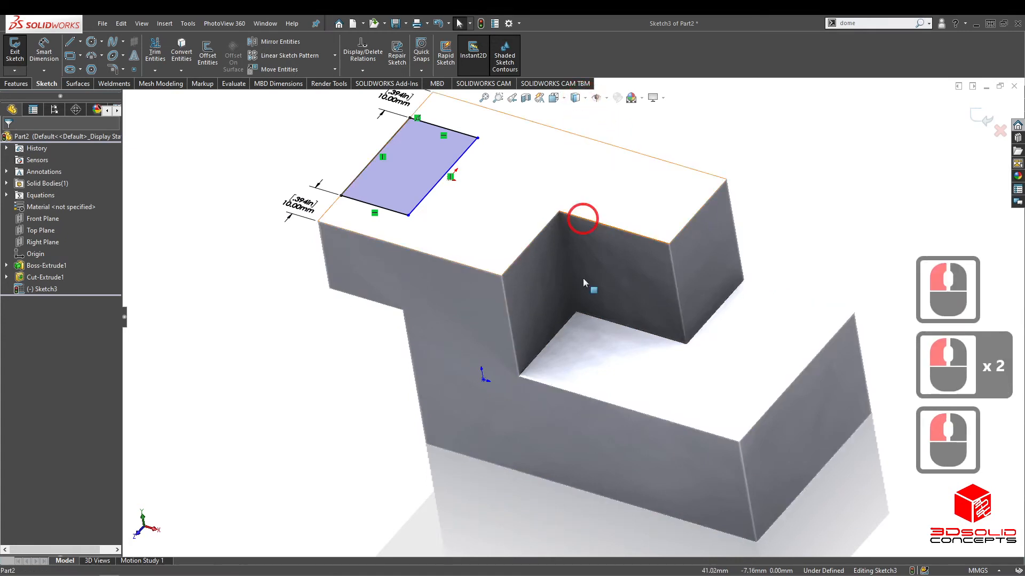
Try the Hidden Lines Removed and Wireframe display styles on the part
{"action": "left_click", "coordinate": [571, 101]}
{"action": "left_click", "coordinate": [576, 148]}
{"action": "middle_click_drag", "start_coordinate": [576, 149], "coordinate": [544, 305]}
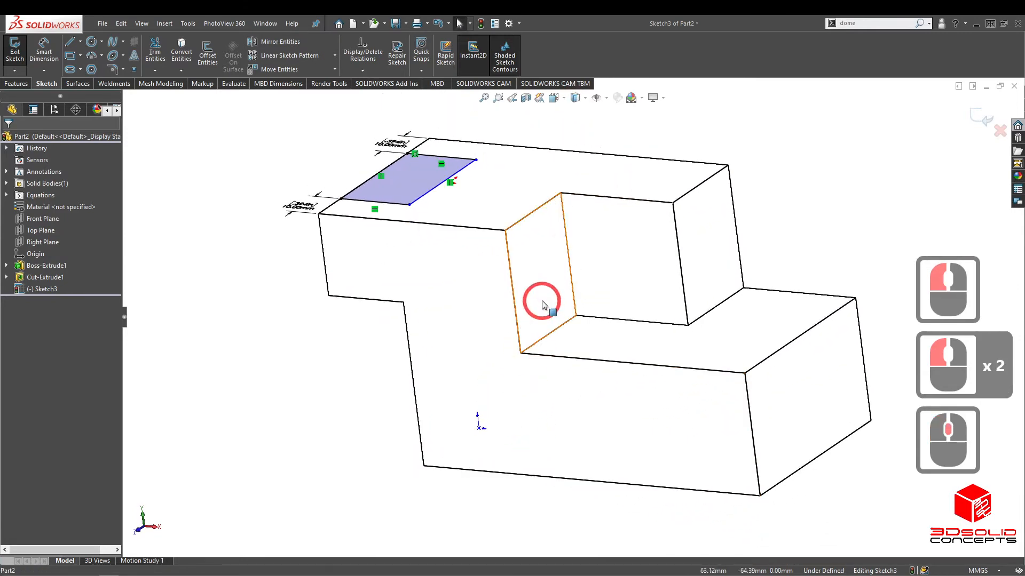
{"action": "left_click", "coordinate": [575, 97]}
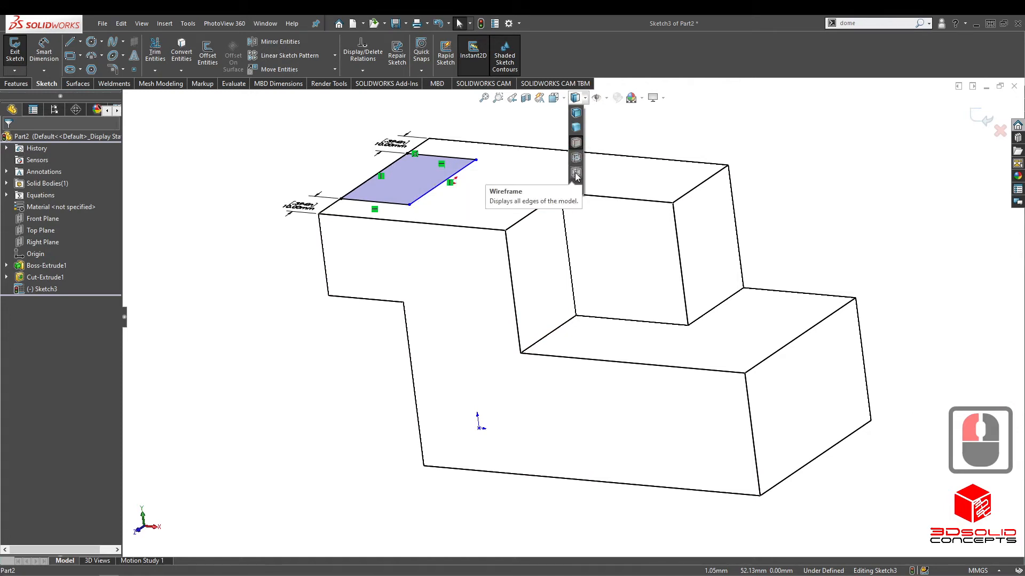
{"action": "left_click", "coordinate": [576, 174]}
{"action": "middle_click_drag", "start_coordinate": [578, 224], "coordinate": [502, 320]}
Set the display style to Hidden Lines Visible and orient the view normal to the uppermost face
{"action": "left_click", "coordinate": [577, 97]}
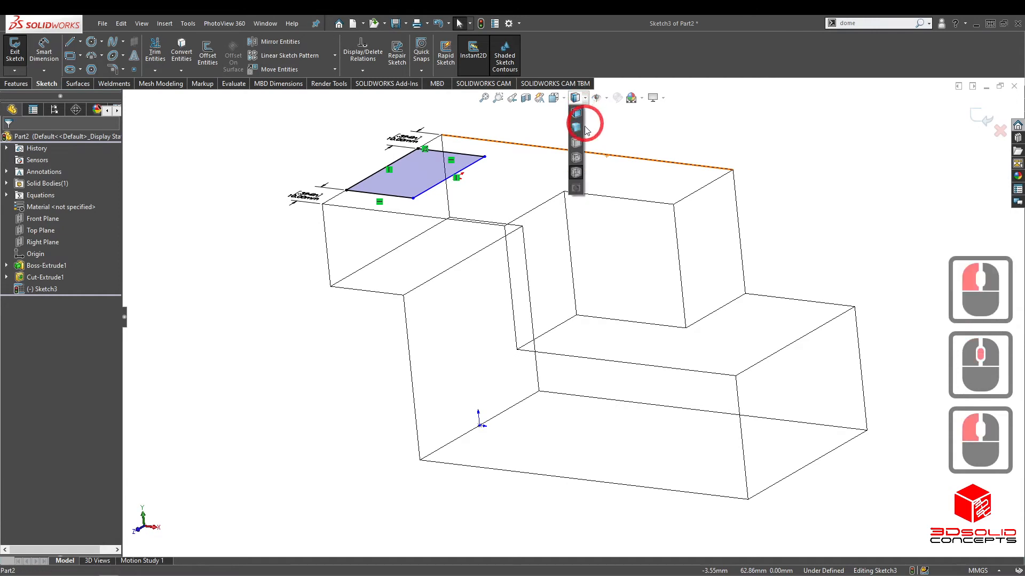
{"action": "left_click", "coordinate": [578, 159]}
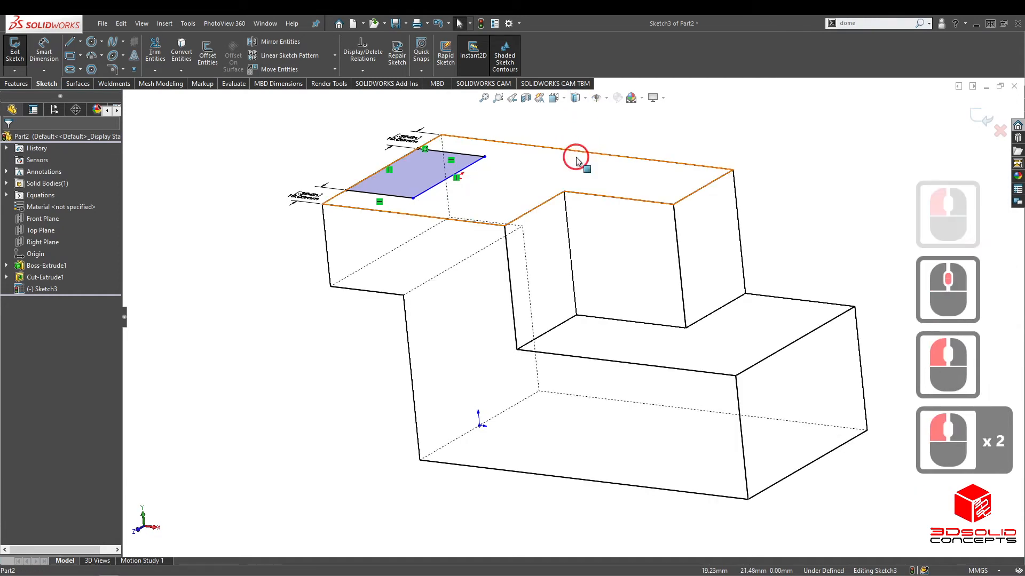
{"action": "left_click", "coordinate": [624, 235]}
{"action": "left_click", "coordinate": [487, 160]}
{"action": "left_click", "coordinate": [497, 164]}
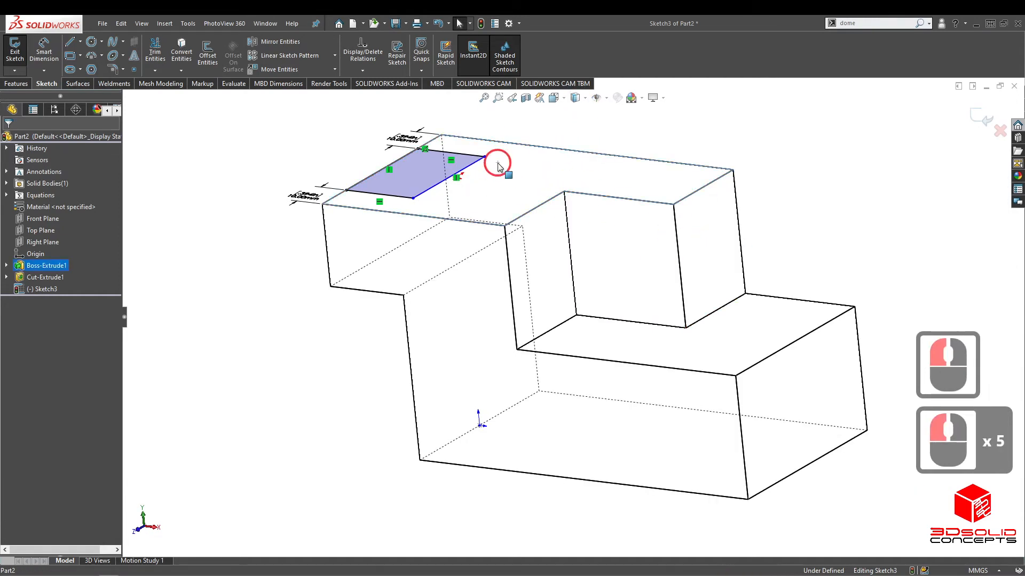
{"action": "key", "text": "ctrl+8"}
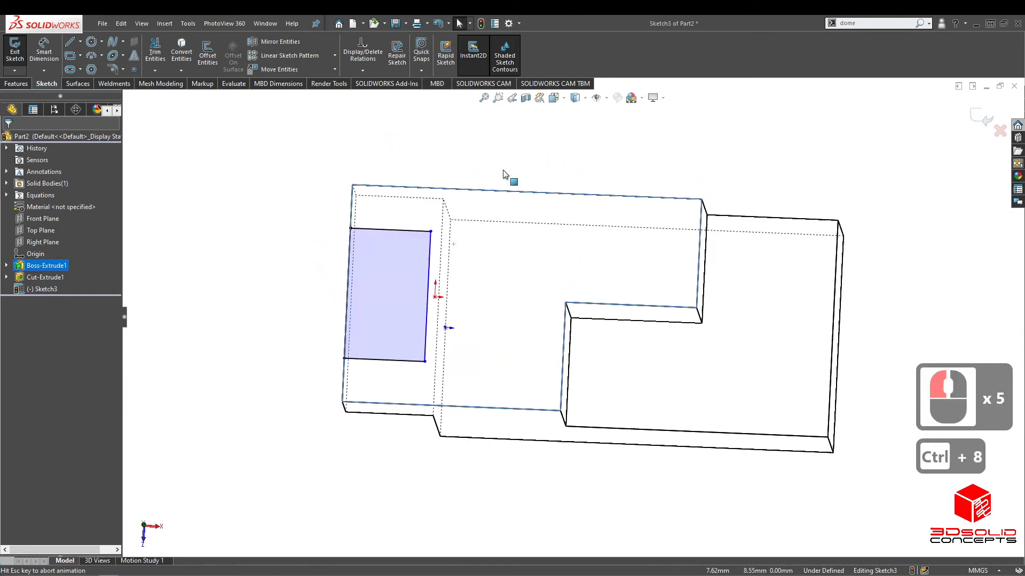
Make the rectangle's inner vertical side collinear with the hidden step edge beneath the uppermost face
{"action": "mouse_move", "coordinate": [438, 300]}
{"action": "left_mouse_down"}
{"action": "mouse_move", "coordinate": [490, 274]}
{"action": "mouse_move", "coordinate": [415, 291]}
{"action": "left_mouse_up"}
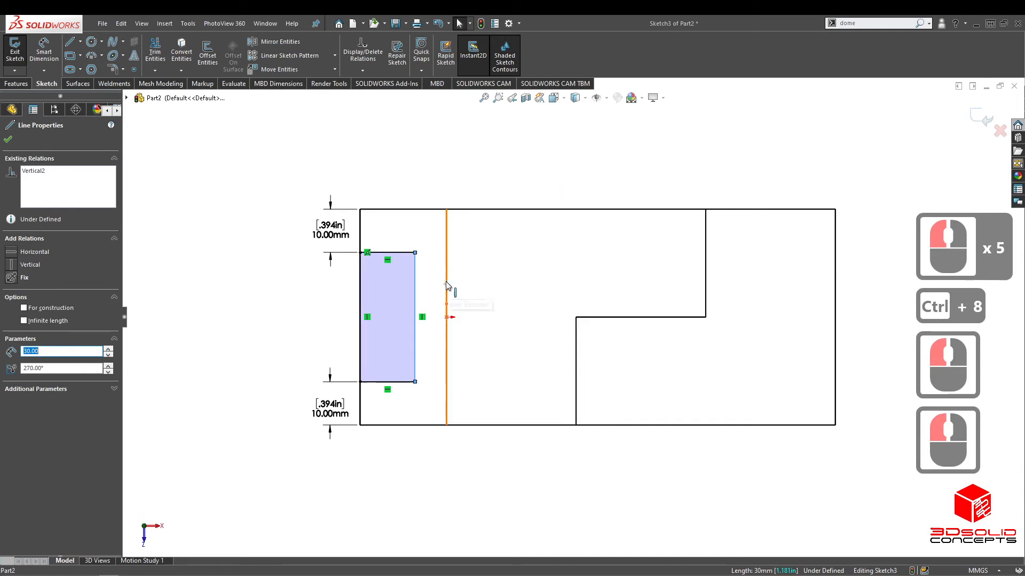
{"action": "left_click", "coordinate": [445, 276], "text": "ctrl"}
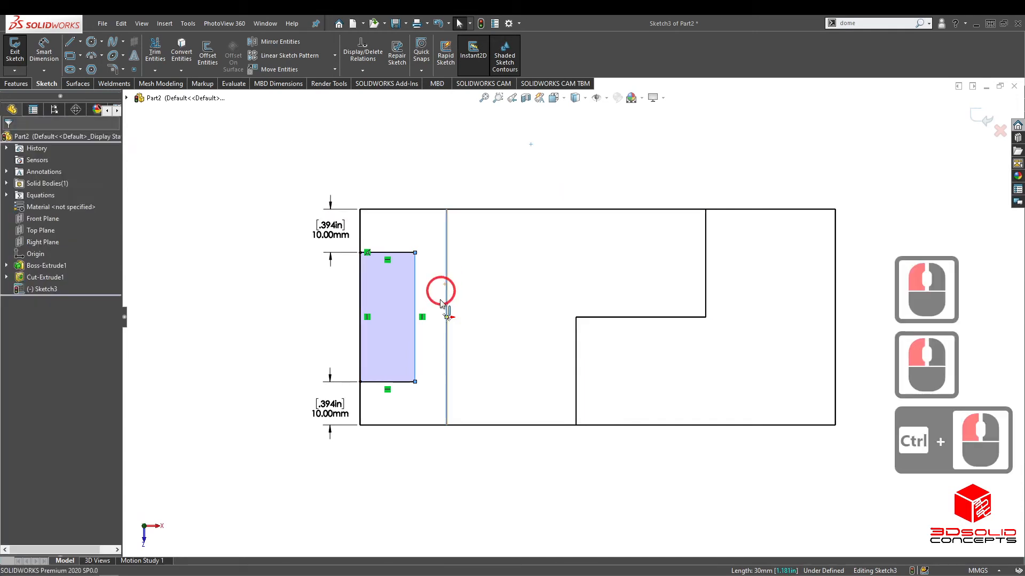
{"action": "left_click", "coordinate": [446, 160]}
{"action": "double_click", "coordinate": [446, 285]}
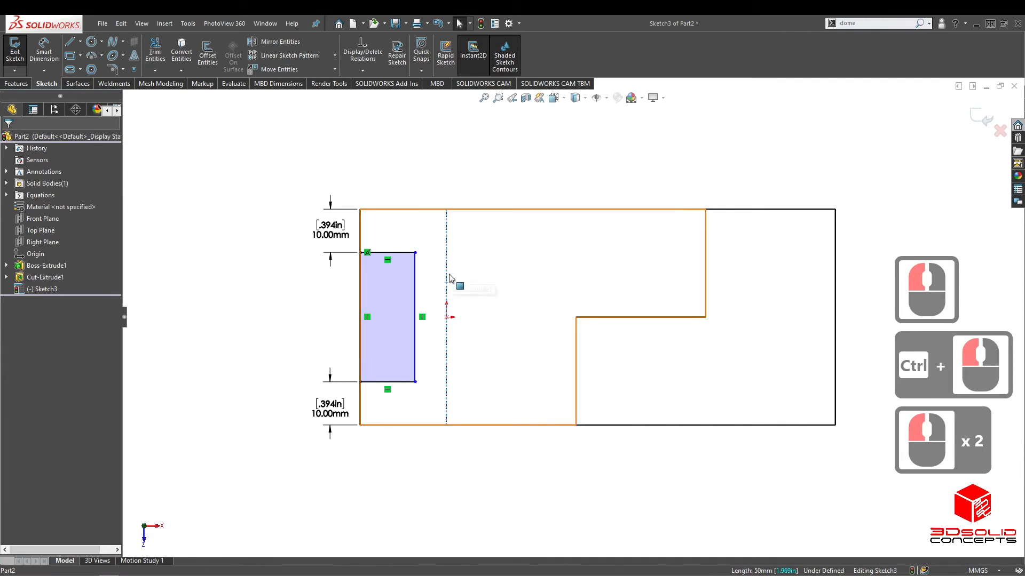
{"action": "left_click", "coordinate": [416, 302], "text": "ctrl"}
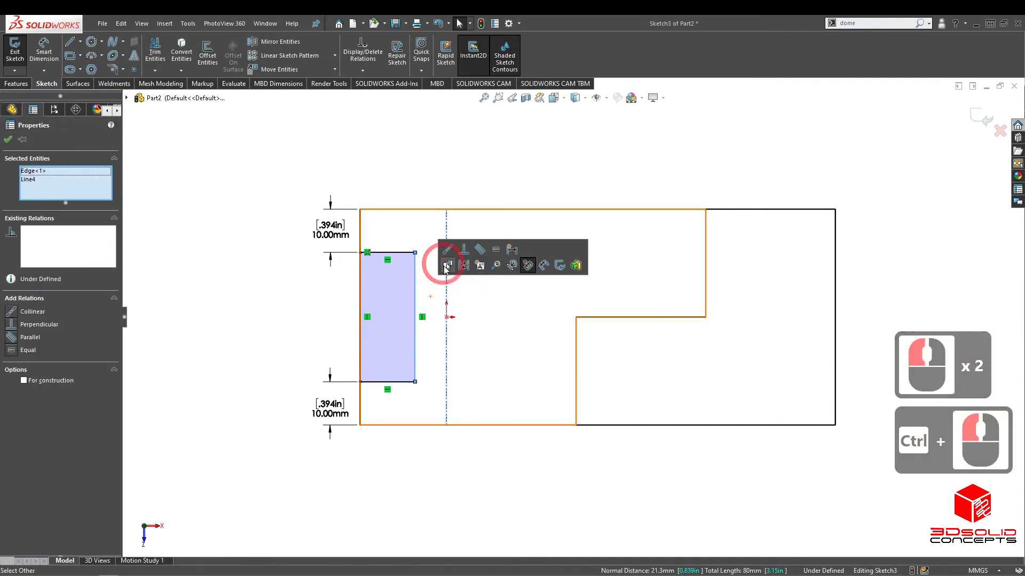
{"action": "left_click", "coordinate": [19, 311]}
{"action": "left_click", "coordinate": [193, 343]}
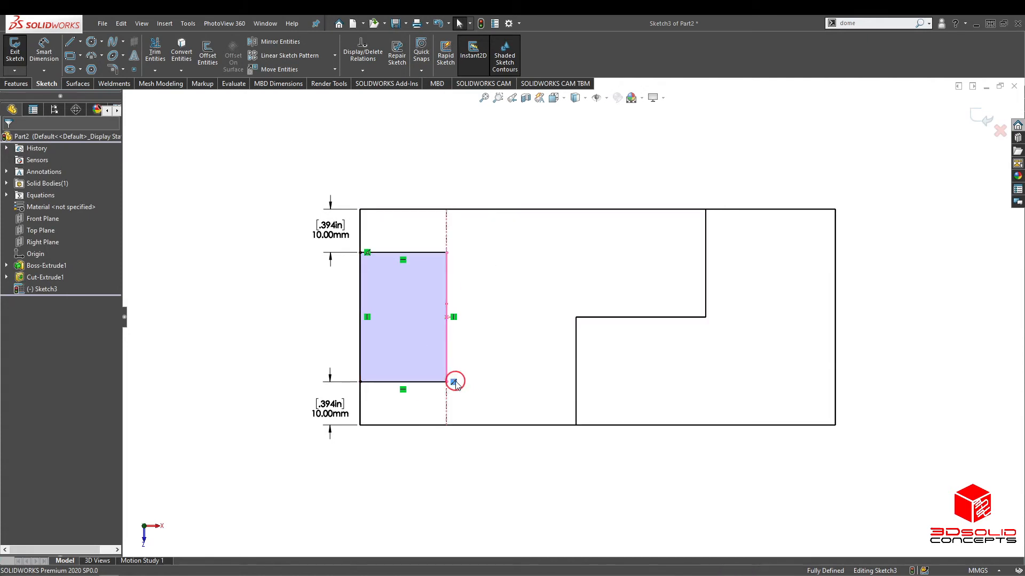
{"action": "left_click", "coordinate": [438, 498]}
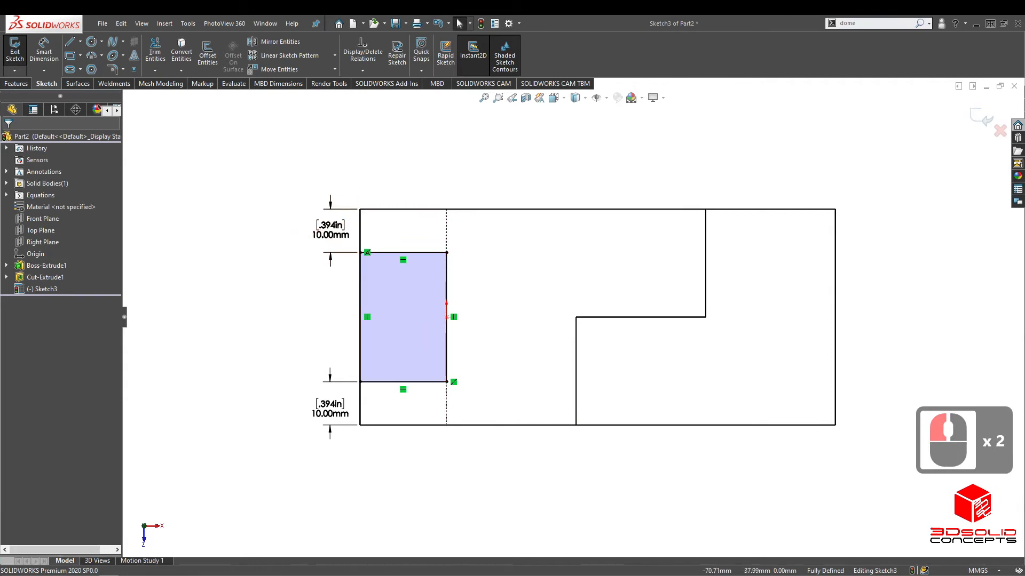
Cut the rectangle sketch through the overhanging end of the block with an Extruded Cut set to Through All
{"action": "left_click", "coordinate": [16, 84]}
{"action": "left_click", "coordinate": [159, 52]}
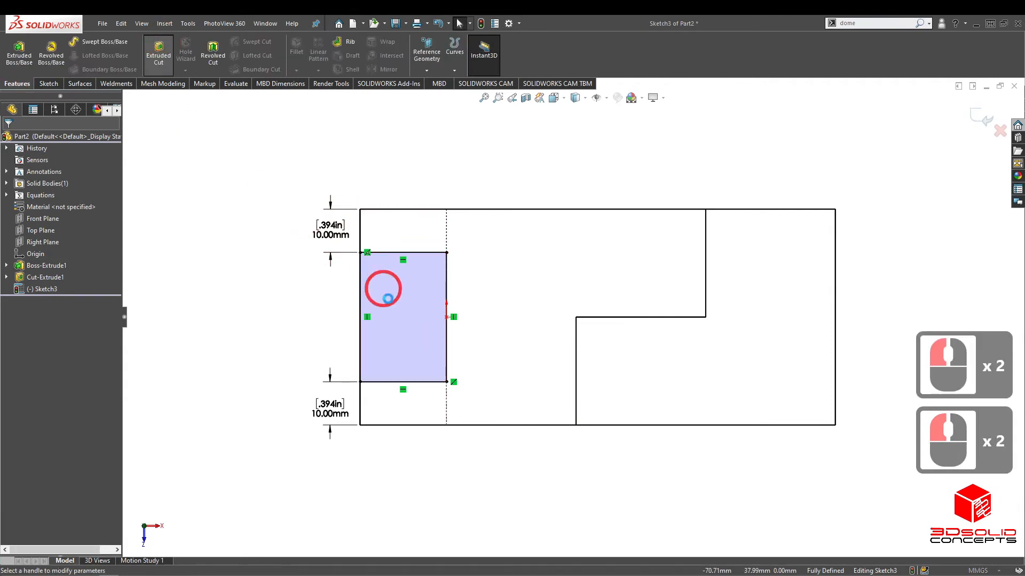
{"action": "left_click", "coordinate": [51, 204]}
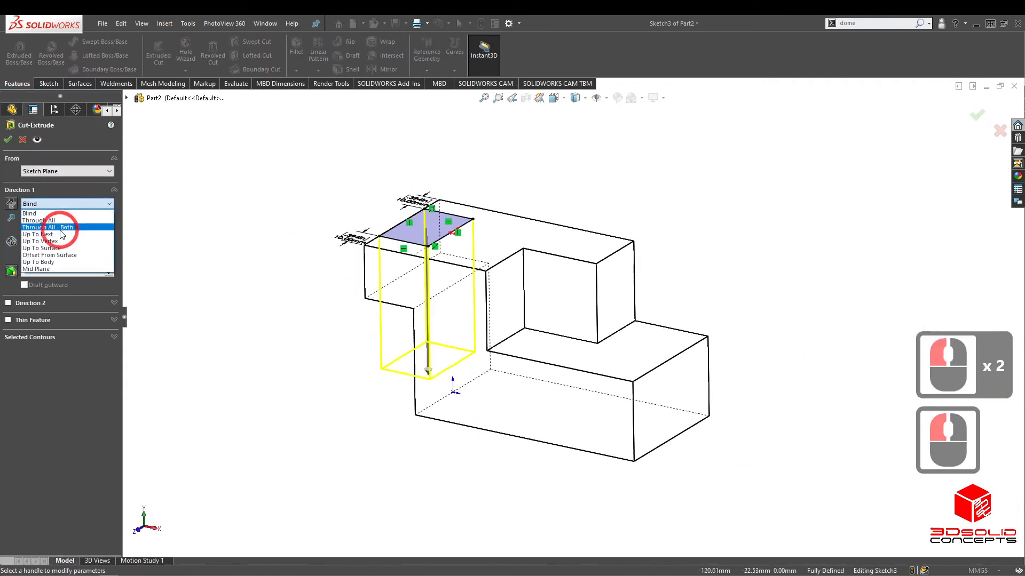
{"action": "left_click", "coordinate": [43, 200]}
{"action": "left_click", "coordinate": [44, 200]}
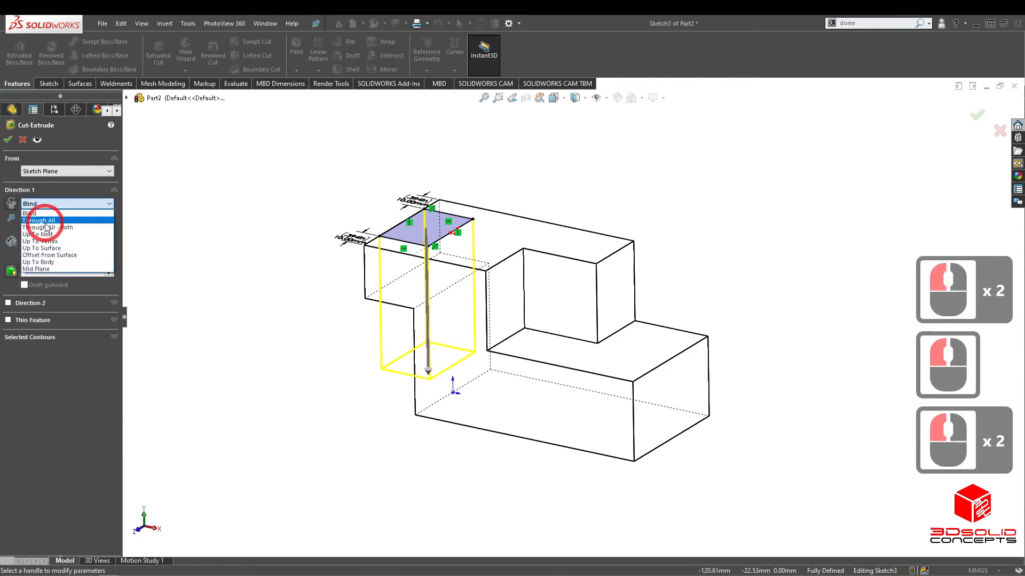
{"action": "left_click", "coordinate": [37, 221]}
{"action": "left_click", "coordinate": [8, 144]}
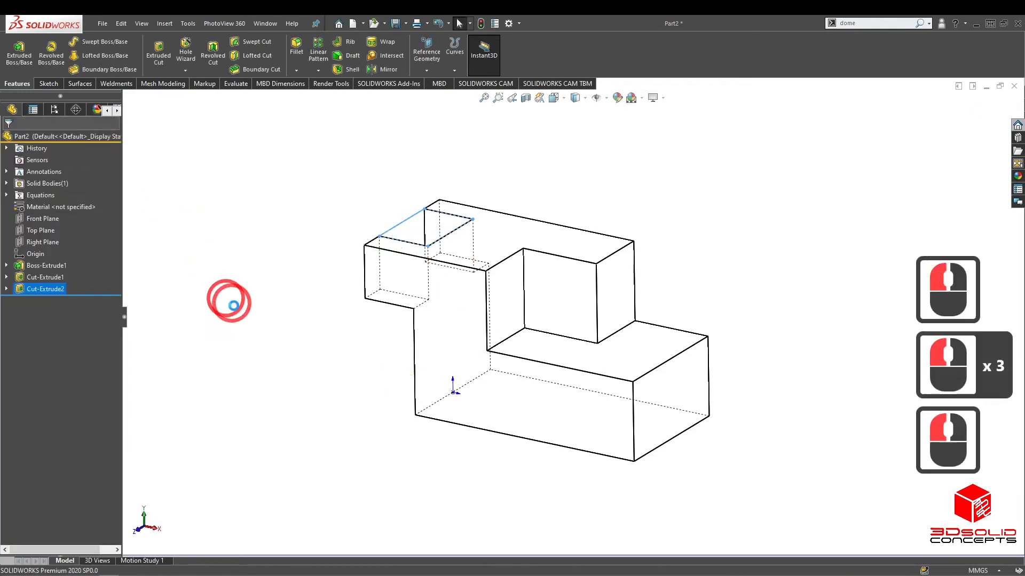
{"action": "left_click", "coordinate": [233, 306]}
Start a sketch on the lower block's end face and draw a corner rectangle about 28.5 by 11.1 mm from the bottom edge
{"action": "middle_click_drag", "start_coordinate": [466, 348], "coordinate": [656, 339]}
{"action": "left_click", "coordinate": [645, 448]}
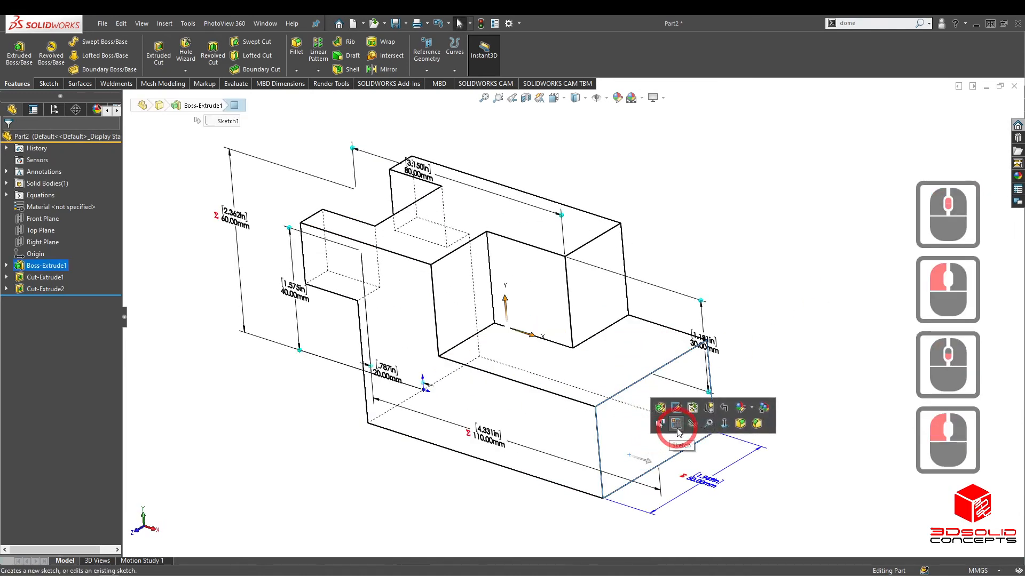
{"action": "left_click", "coordinate": [676, 423]}
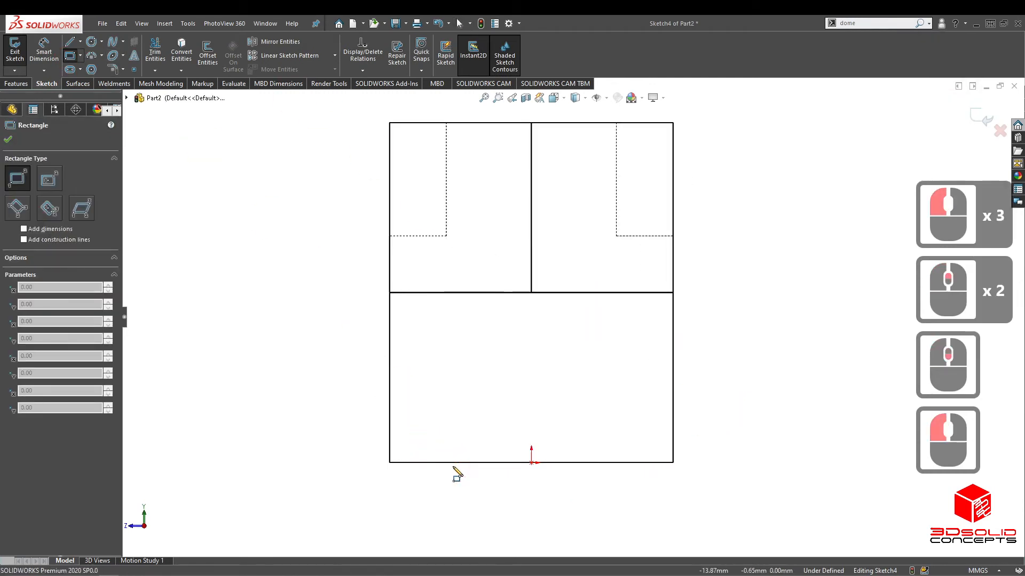
{"action": "left_click", "coordinate": [450, 463]}
{"action": "left_click", "coordinate": [613, 399]}
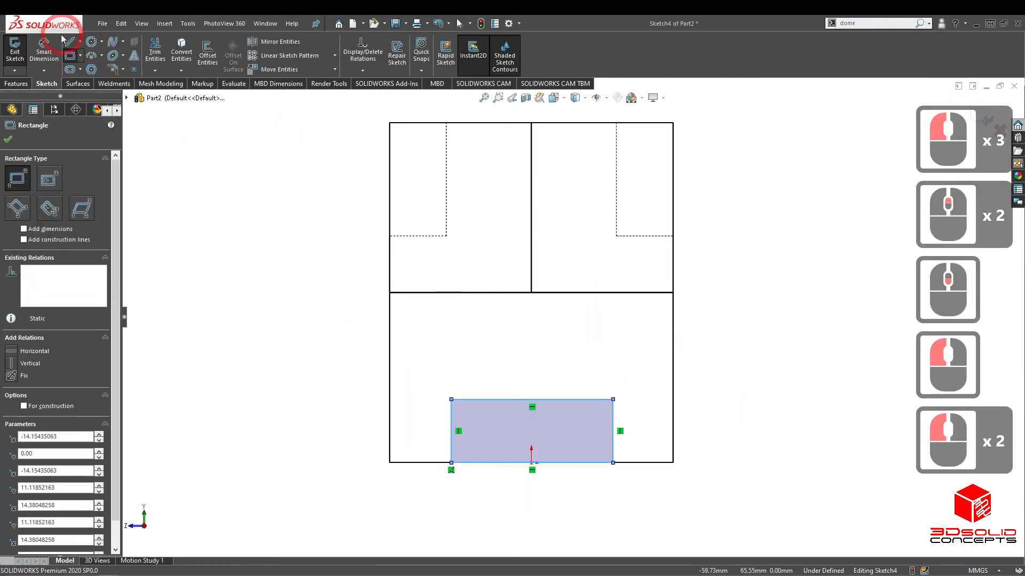
Dimension the rectangle's left side 15 mm from the left edge of the end face
{"action": "left_click", "coordinate": [70, 55]}
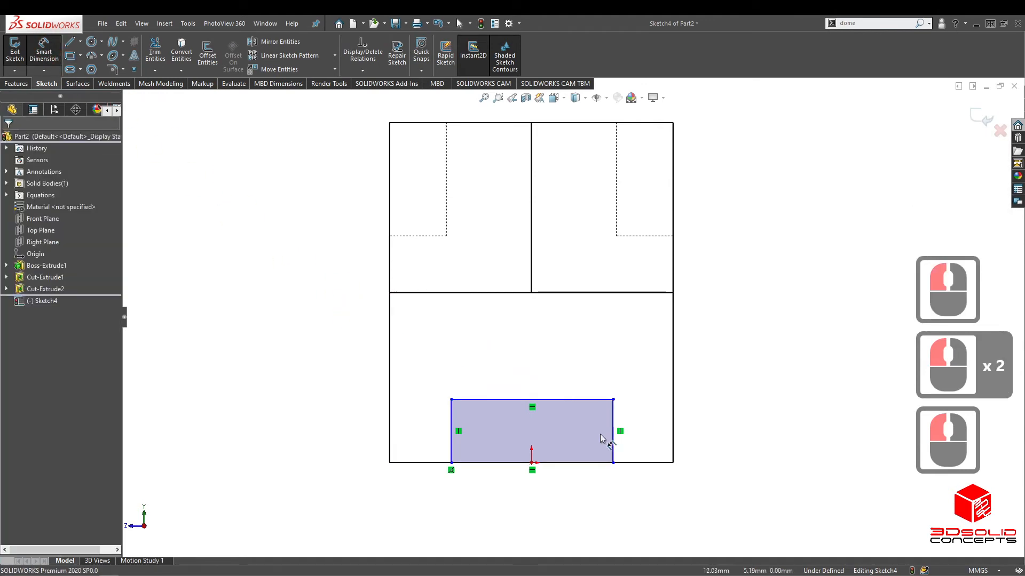
{"action": "left_click", "coordinate": [389, 446]}
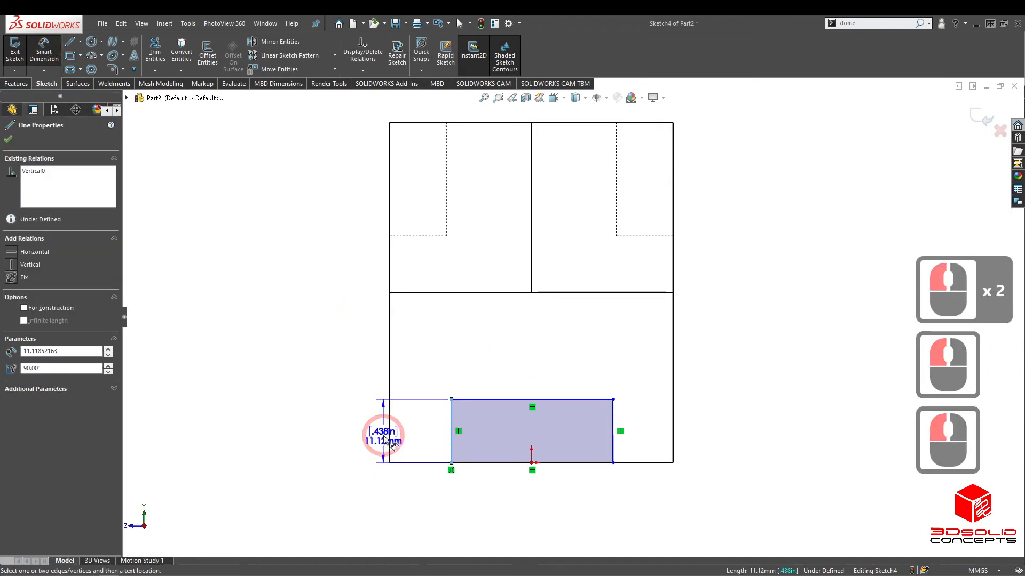
{"action": "left_click", "coordinate": [406, 493]}
{"action": "double_click", "coordinate": [406, 493]}
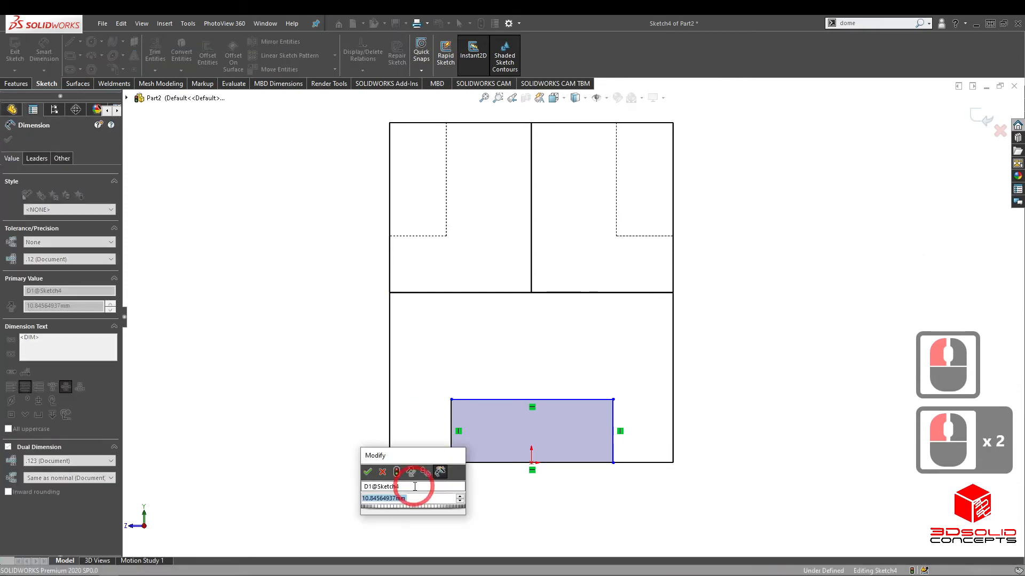
{"action": "type", "text": "15"}
{"action": "key", "text": "Return"}
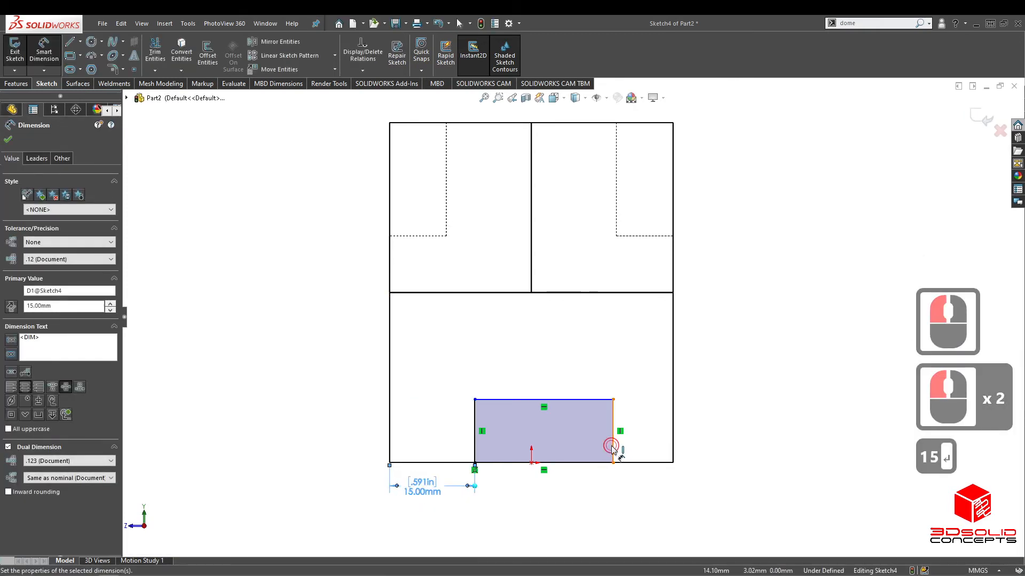
Dimension the rectangle's right side 15 mm from the right edge of the end face
{"action": "left_click", "coordinate": [612, 447]}
{"action": "left_click", "coordinate": [672, 449]}
{"action": "left_click", "coordinate": [644, 498]}
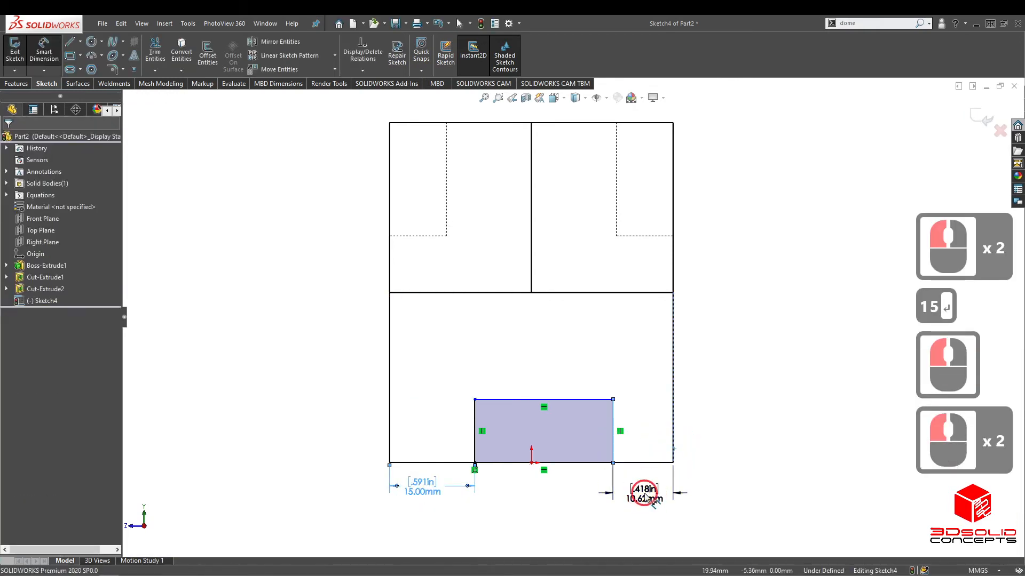
{"action": "type", "text": "15"}
{"action": "key", "text": "Return"}
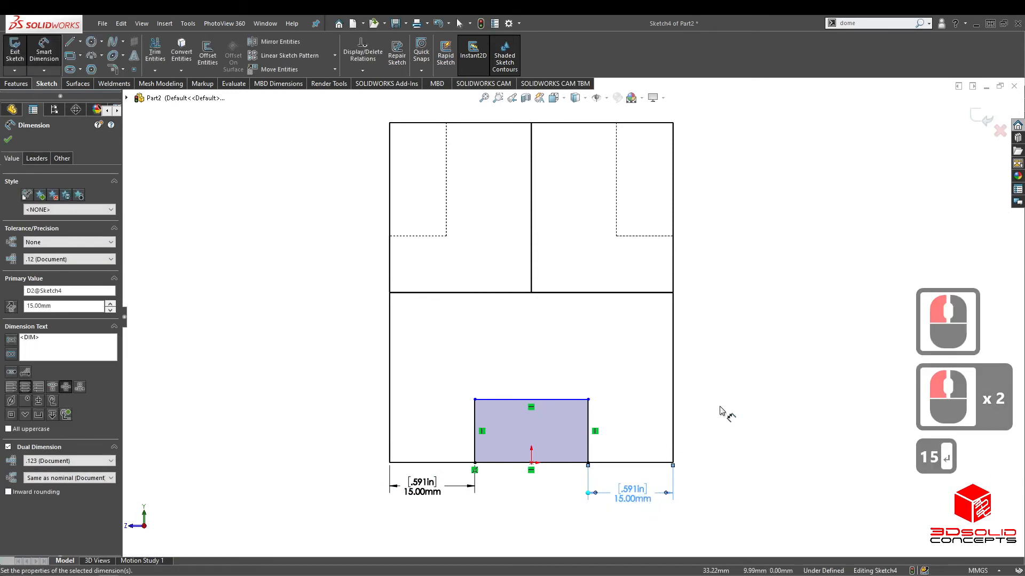
{"action": "left_click", "coordinate": [720, 411]}
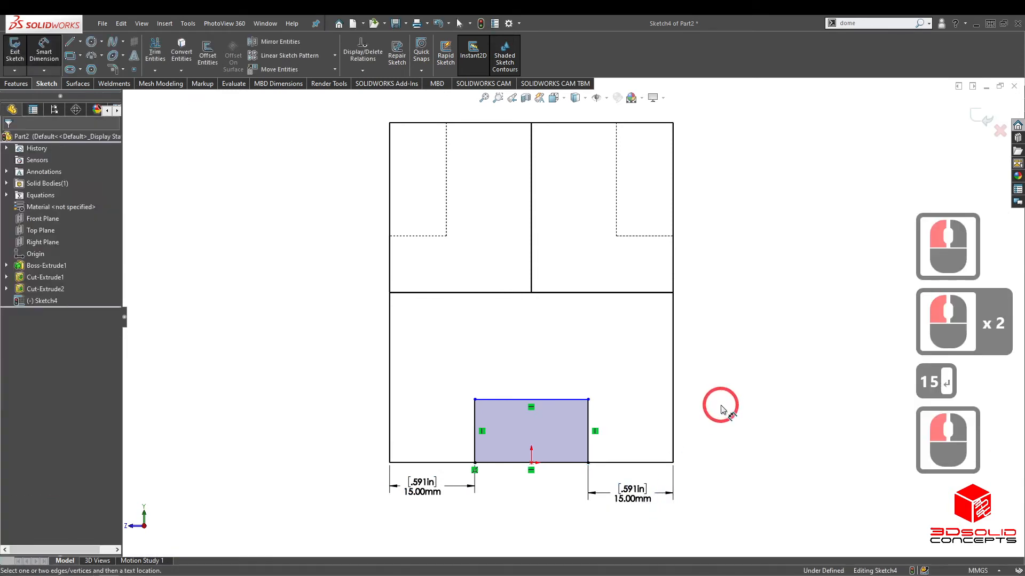
Dimension the rectangle's upper side 10 mm above the bottom edge of the end face
{"action": "left_click", "coordinate": [599, 463]}
{"action": "left_click", "coordinate": [550, 399]}
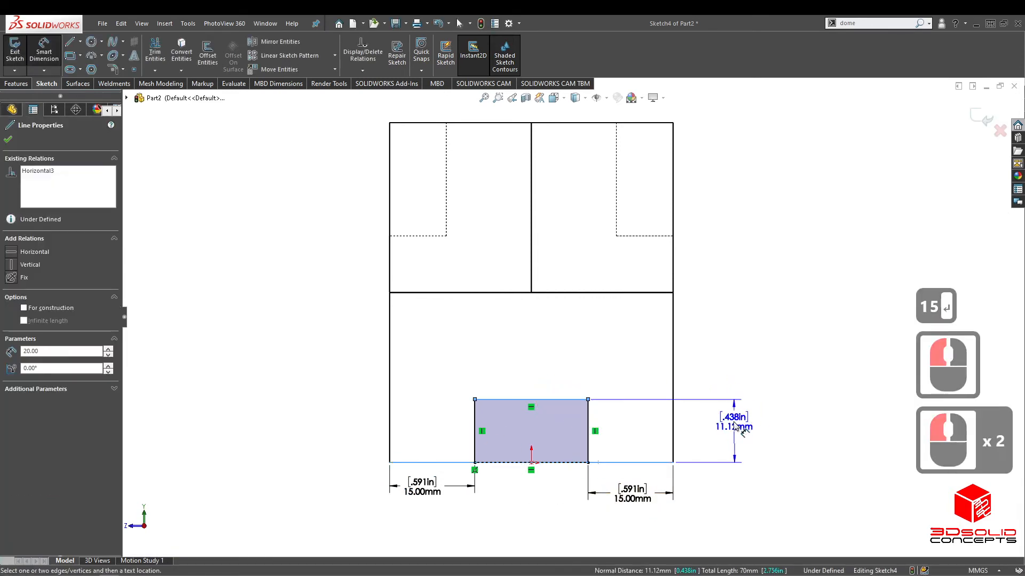
{"action": "left_click", "coordinate": [734, 425]}
{"action": "type", "text": "10"}
{"action": "key", "text": "Return"}
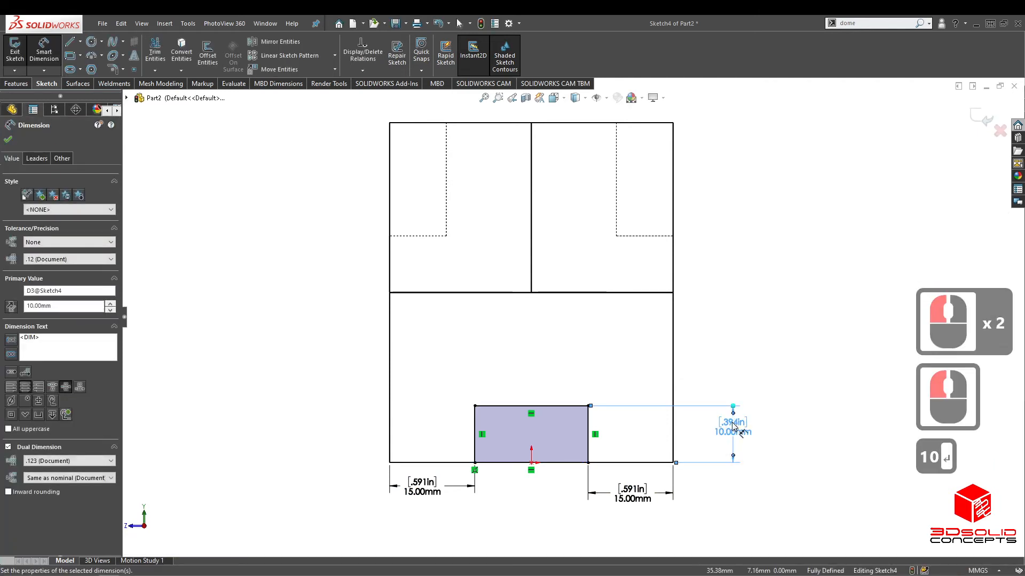
Cut the bottom slot rectangle along the whole length of the block with an Extruded Cut set to Through All
{"action": "middle_click_drag", "start_coordinate": [734, 425], "coordinate": [662, 369]}
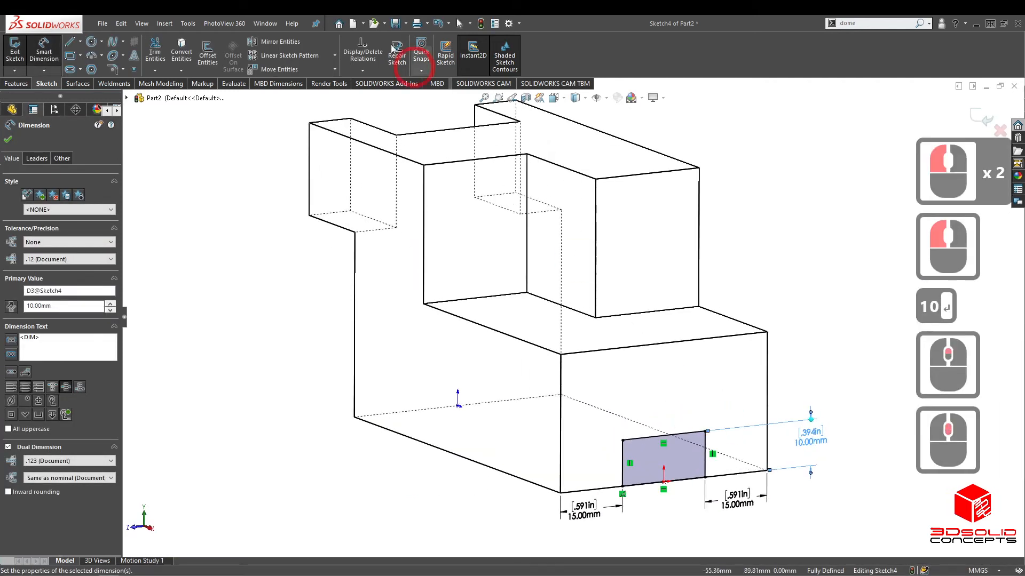
{"action": "left_click", "coordinate": [16, 84]}
{"action": "left_click", "coordinate": [158, 52]}
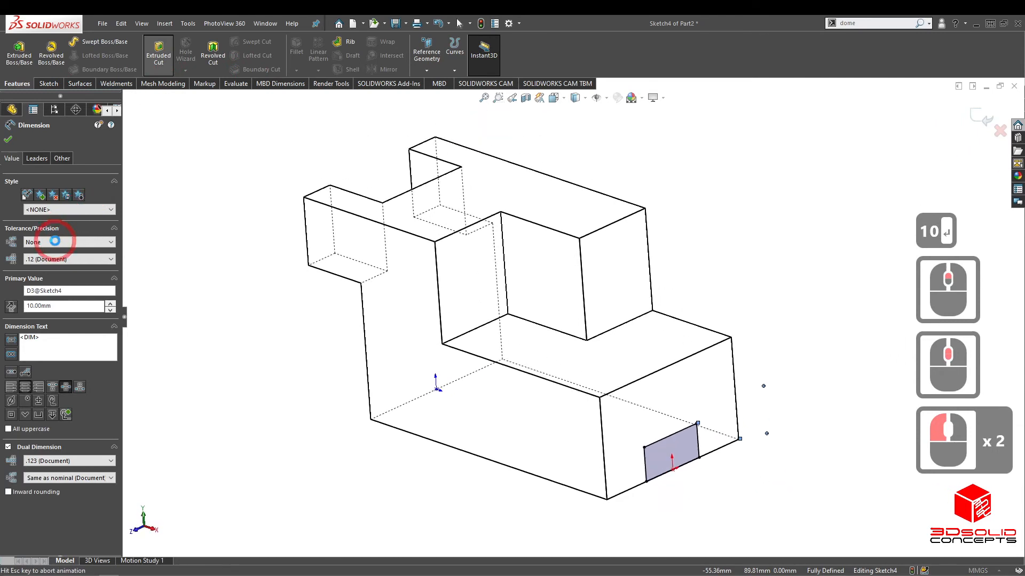
{"action": "left_click", "coordinate": [45, 204]}
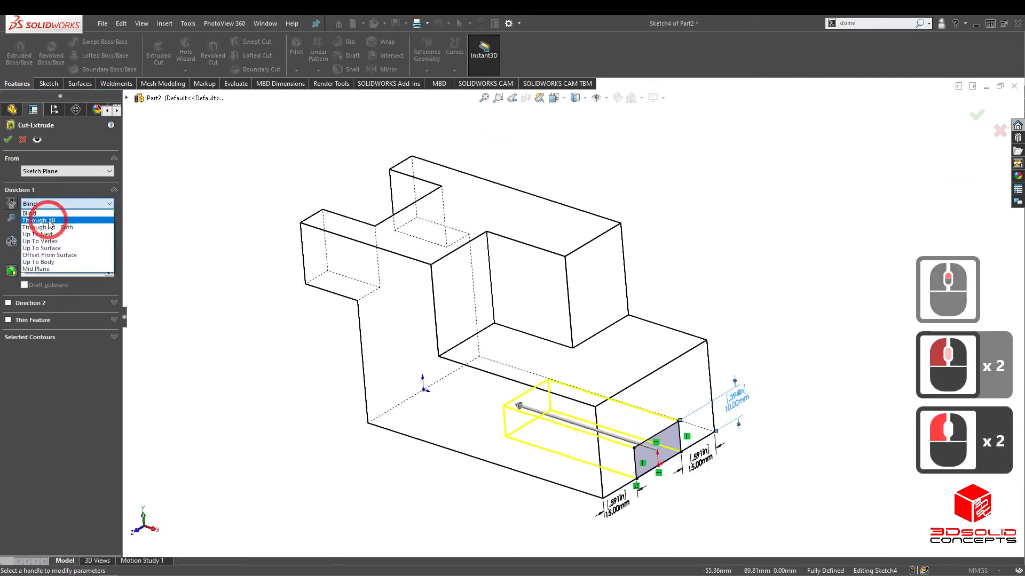
{"action": "left_click", "coordinate": [43, 212]}
{"action": "middle_click_drag", "start_coordinate": [585, 507], "coordinate": [567, 493]}
{"action": "middle_click_drag", "start_coordinate": [589, 400], "coordinate": [555, 375]}
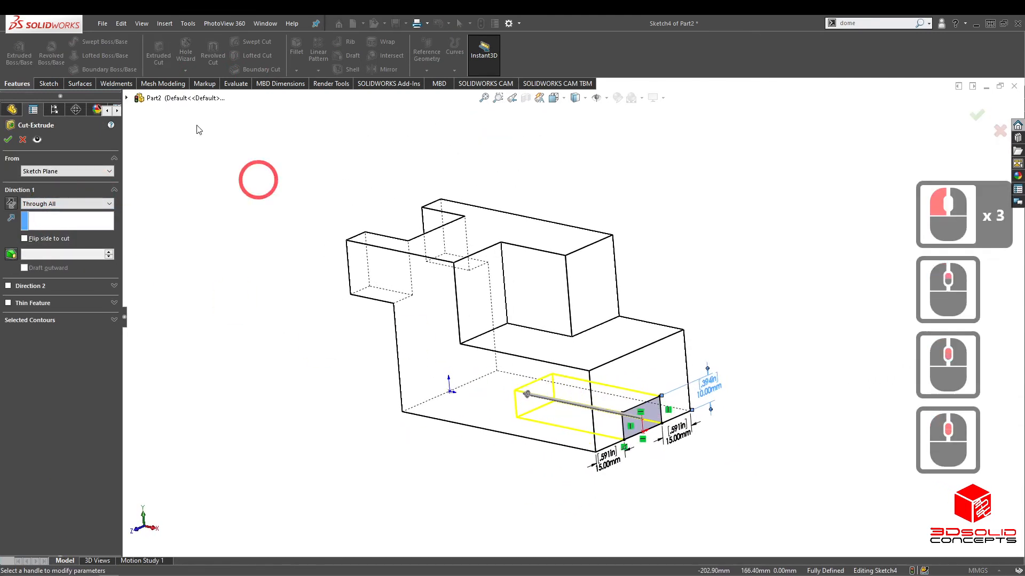
{"action": "left_click", "coordinate": [9, 140]}
Set the part's display style to Shaded With Edges, clear the selection and view the finished part at an angle
{"action": "middle_click_drag", "start_coordinate": [662, 492], "coordinate": [637, 454]}
{"action": "left_click", "coordinate": [575, 97]}
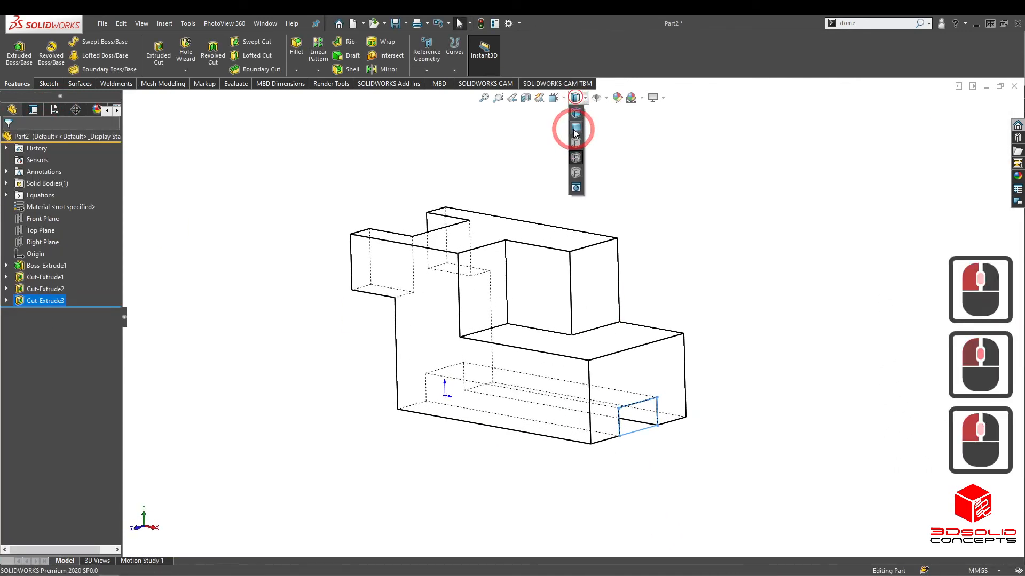
{"action": "left_click", "coordinate": [575, 129]}
{"action": "left_click", "coordinate": [575, 97]}
{"action": "left_click", "coordinate": [575, 113]}
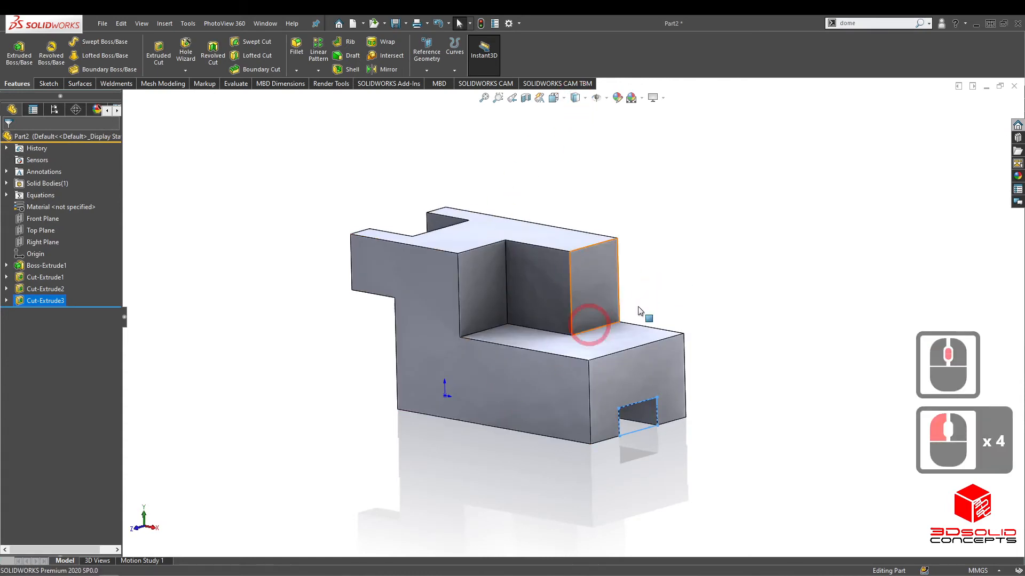
{"action": "left_click", "coordinate": [670, 282]}
{"action": "scroll", "coordinate": [534, 325], "scroll_direction": "down", "scroll_amount": 2}
{"action": "scroll", "coordinate": [534, 325], "scroll_direction": "up", "scroll_amount": 1}
{"action": "middle_click_drag", "start_coordinate": [534, 324], "coordinate": [516, 303]}
{"action": "scroll", "coordinate": [567, 312], "scroll_direction": "up", "scroll_amount": 2}
{"action": "scroll", "coordinate": [517, 303], "scroll_direction": "down", "scroll_amount": 1}
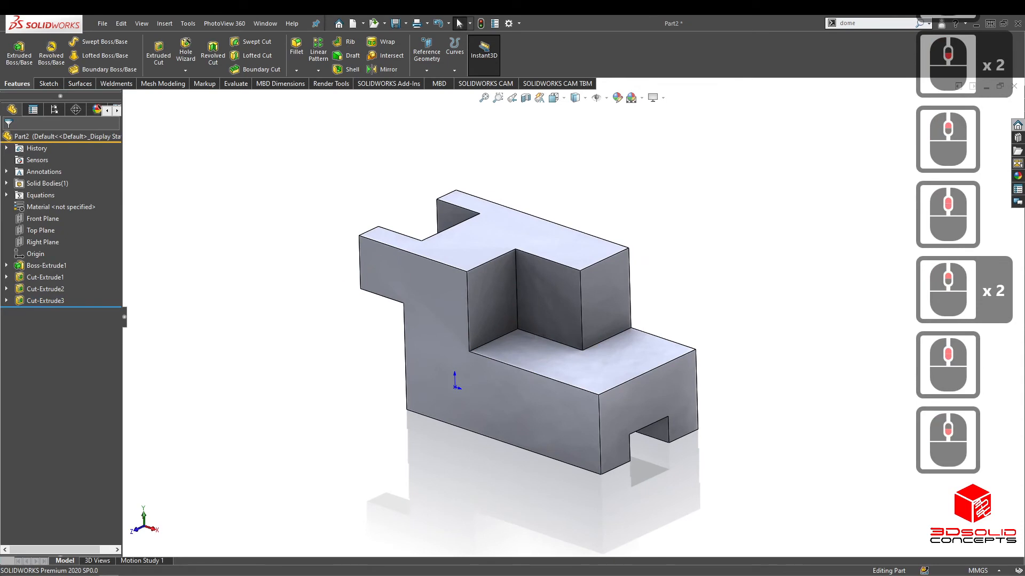
Check the part's mass and volume with the Mass Properties tool and close the report
{"action": "left_click_drag", "start_coordinate": [0, 98], "coordinate": [0, 106]}
{"action": "left_click", "coordinate": [234, 84]}
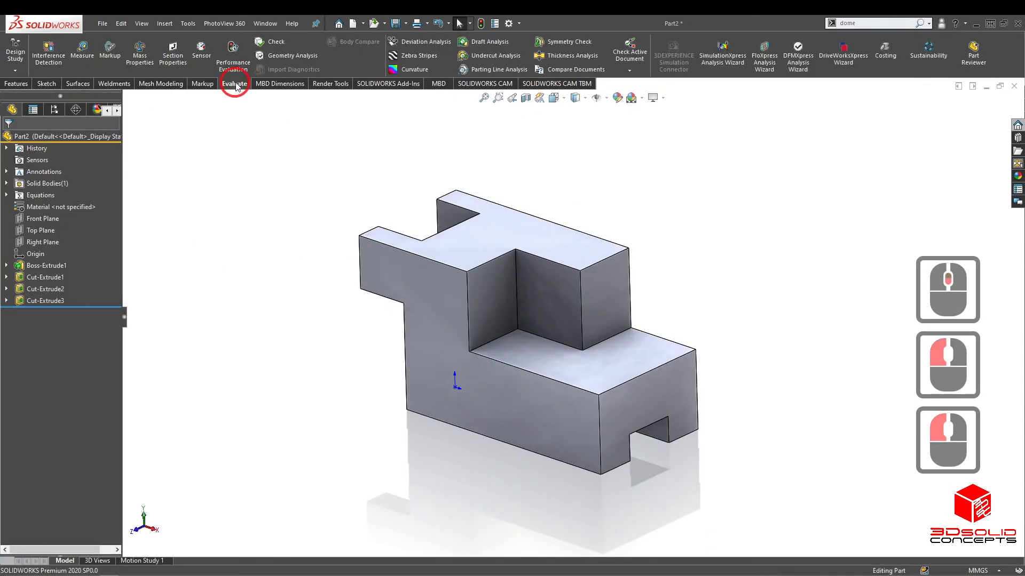
{"action": "left_click", "coordinate": [135, 52]}
{"action": "left_click", "coordinate": [629, 310]}
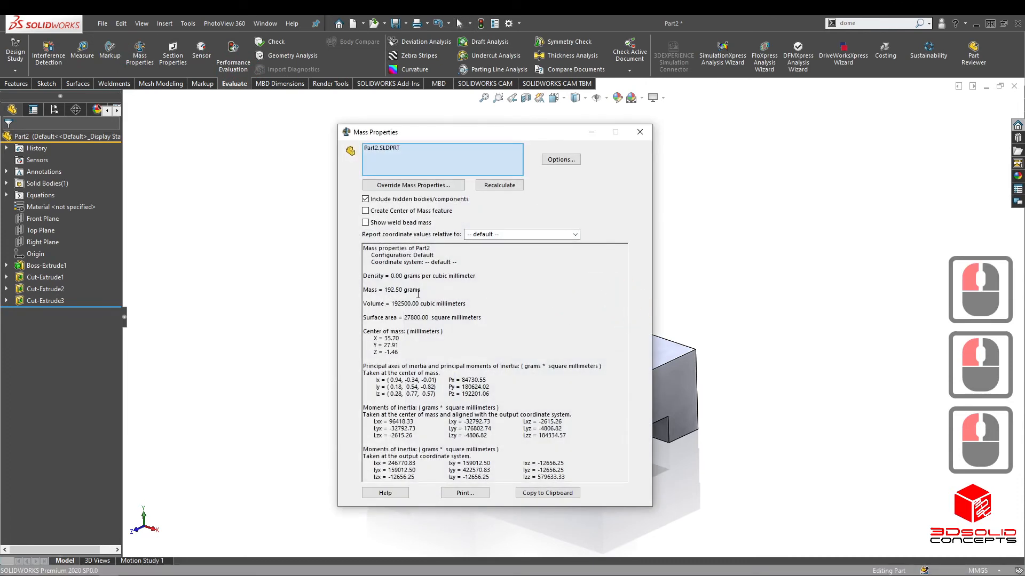
{"action": "left_click", "coordinate": [644, 132]}
{"action": "left_click", "coordinate": [289, 161]}
Save the part as T1.3.1 in the Student Folder, replacing the existing file
{"action": "left_click", "coordinate": [102, 22]}
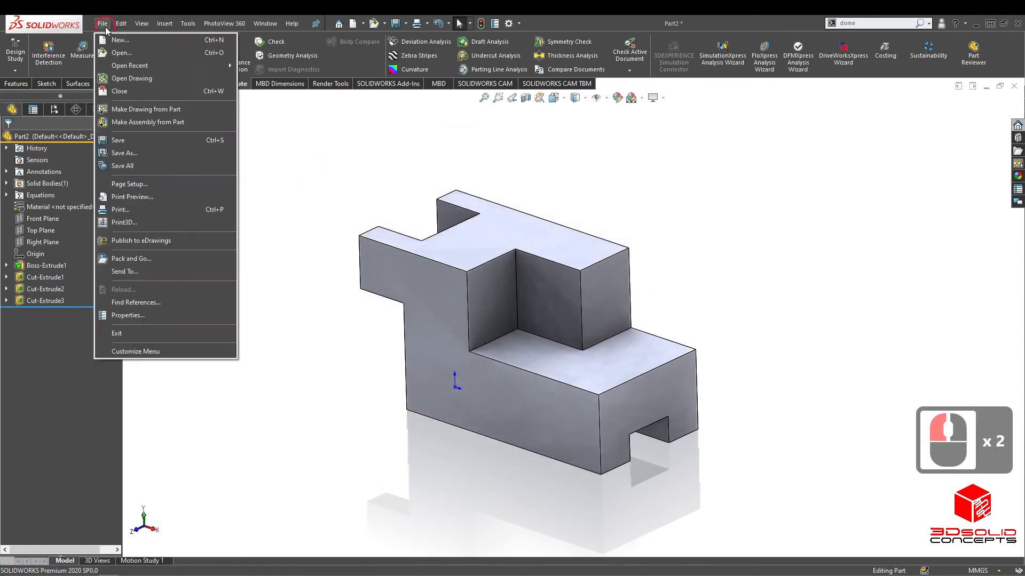
{"action": "left_click", "coordinate": [146, 152]}
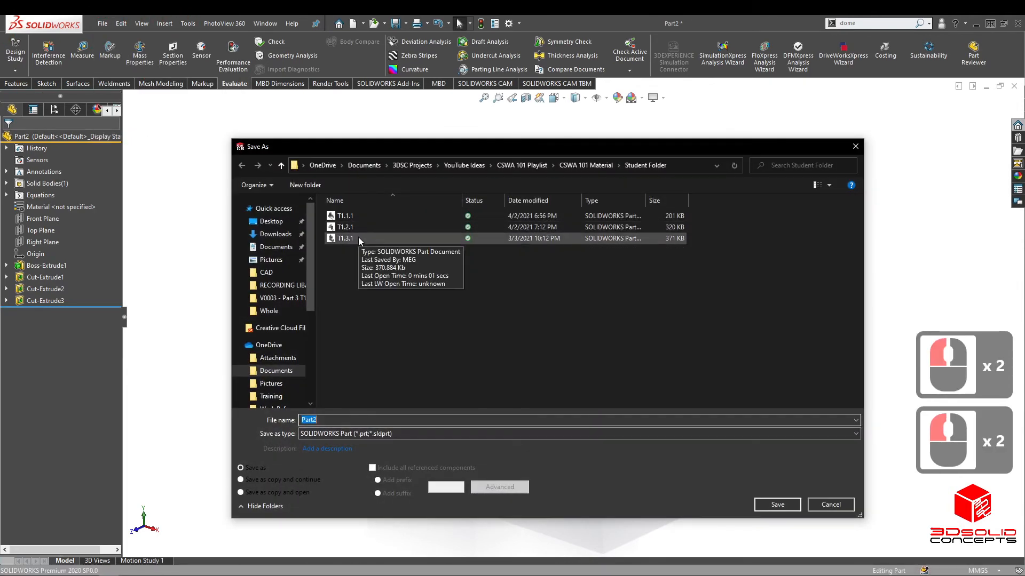
{"action": "left_click", "coordinate": [357, 238]}
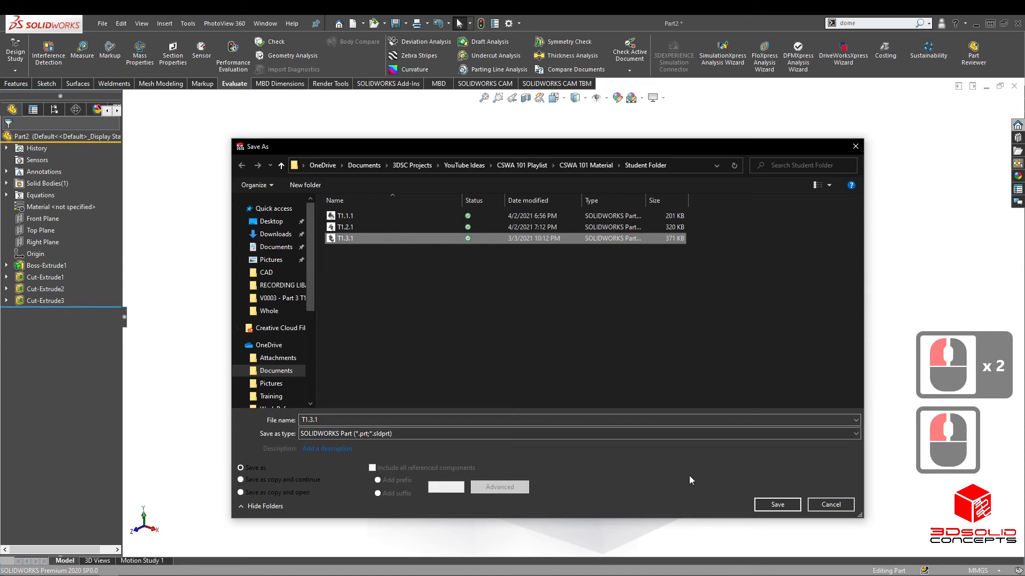
{"action": "left_click", "coordinate": [777, 505]}
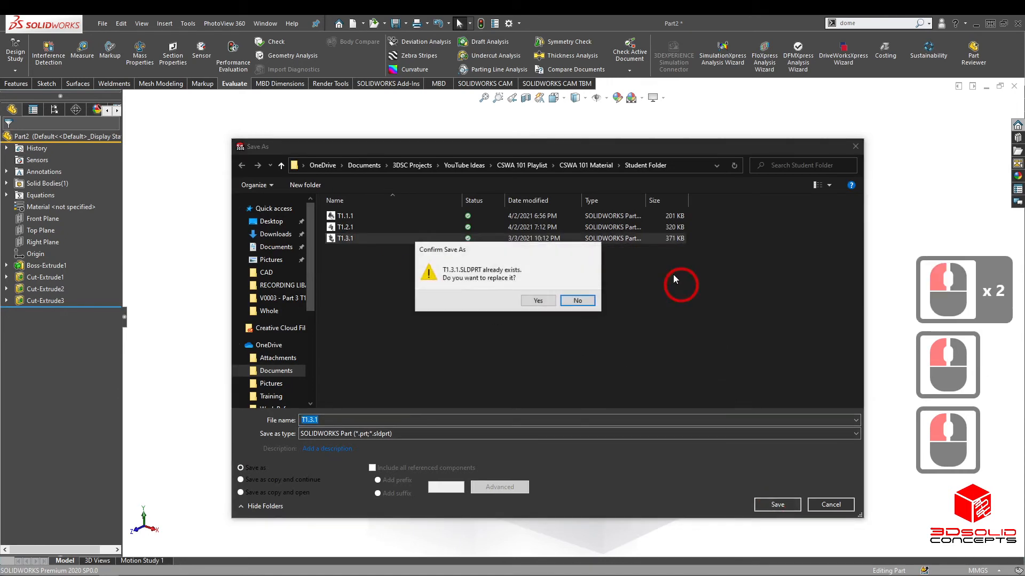
{"action": "left_click", "coordinate": [536, 302]}
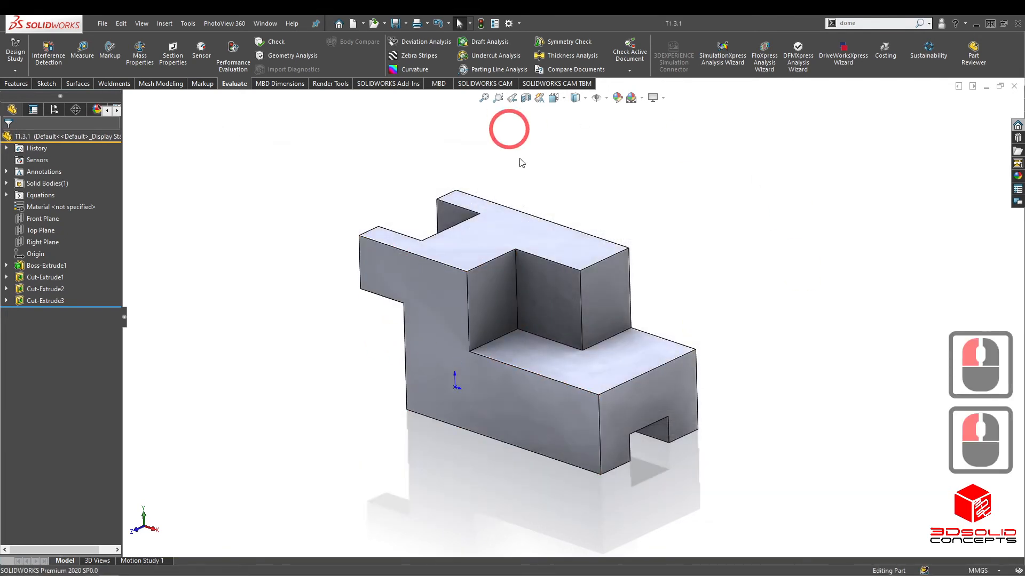
Add a new configuration named T1.3.2 to the part
{"action": "left_click", "coordinate": [49, 111]}
{"action": "left_click", "coordinate": [71, 183]}
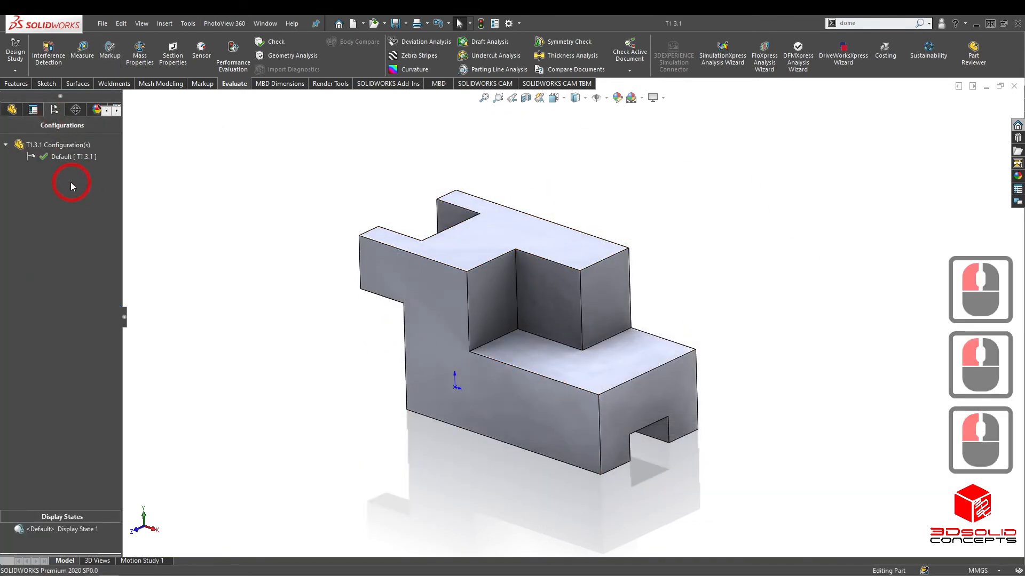
{"action": "right_click", "coordinate": [71, 183]}
{"action": "left_click", "coordinate": [90, 186]}
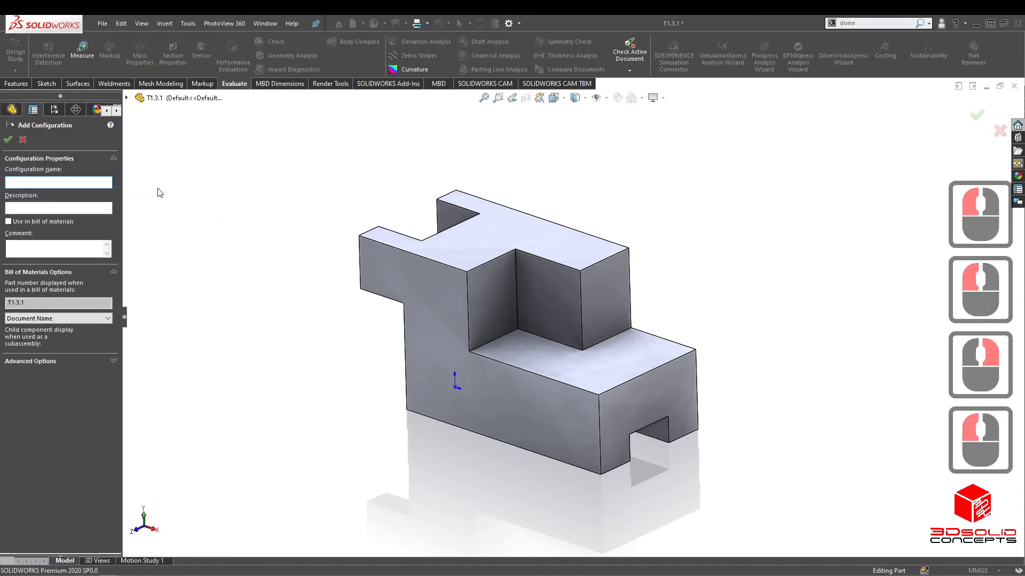
{"action": "type", "text": "t"}
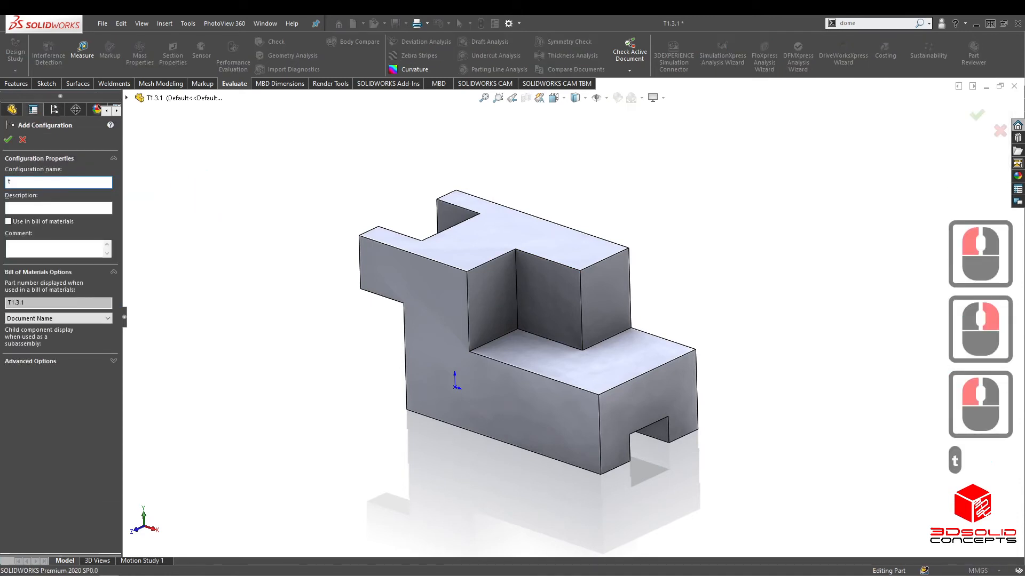
{"action": "key", "text": "BackSpace"}
{"action": "key", "text": "Caps_Lock"}
{"action": "key", "text": "Caps_Lock"}
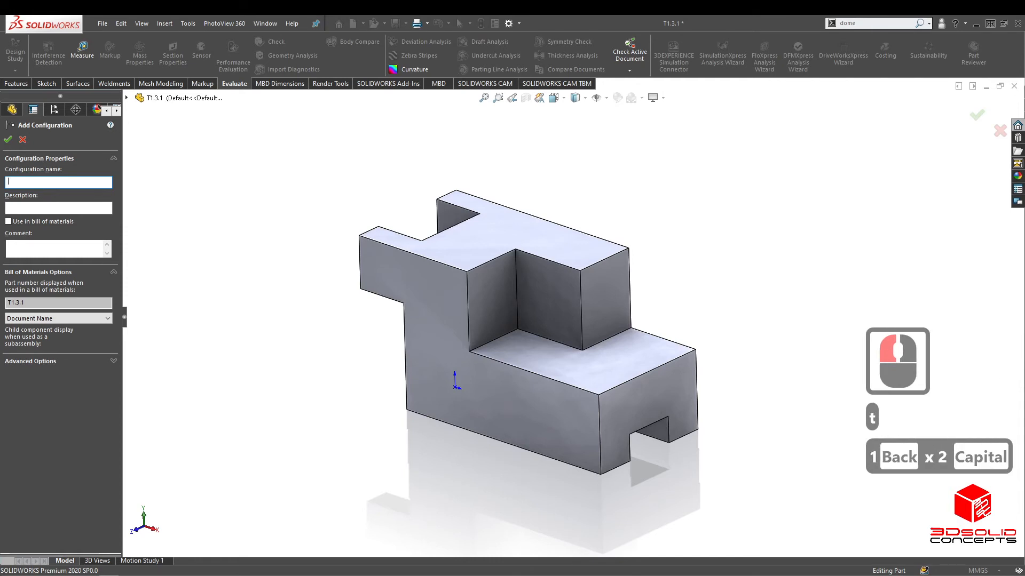
{"action": "type", "text": "1"}
{"action": "key", "text": "BackSpace"}
{"action": "key", "text": "Caps_Lock"}
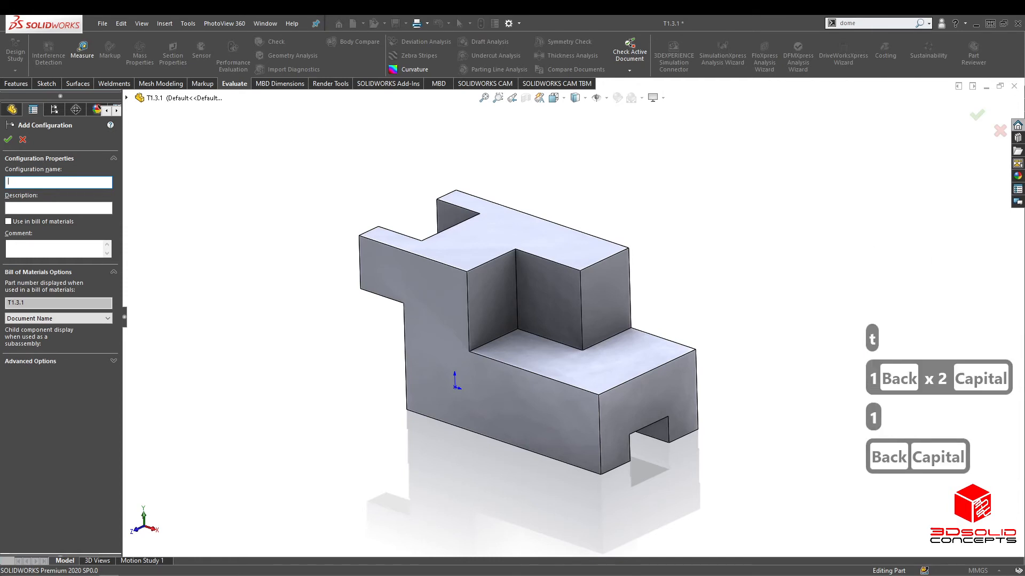
{"action": "type", "text": "T1"}
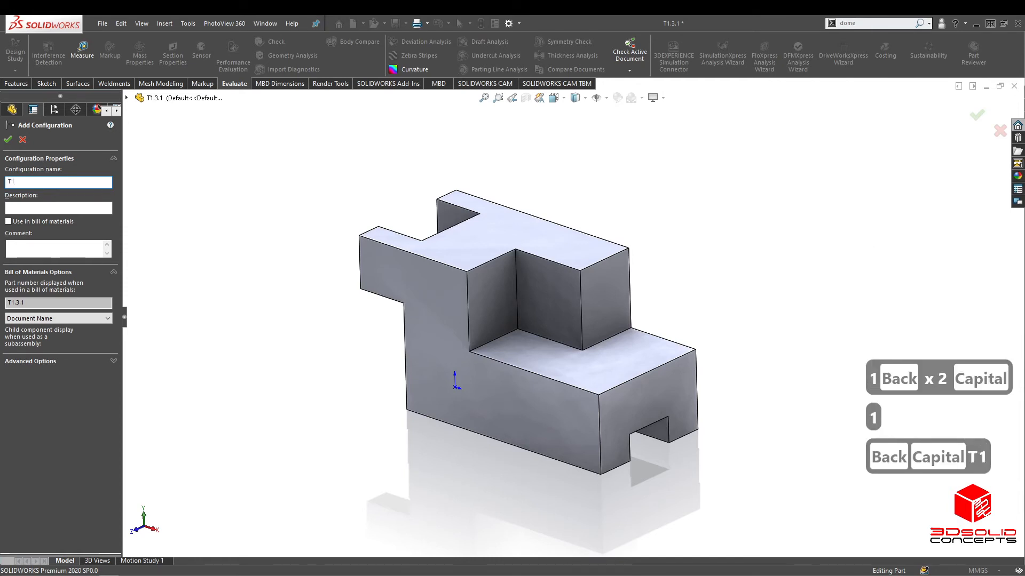
{"action": "type", "text": ".3.2"}
{"action": "key", "text": "Return"}
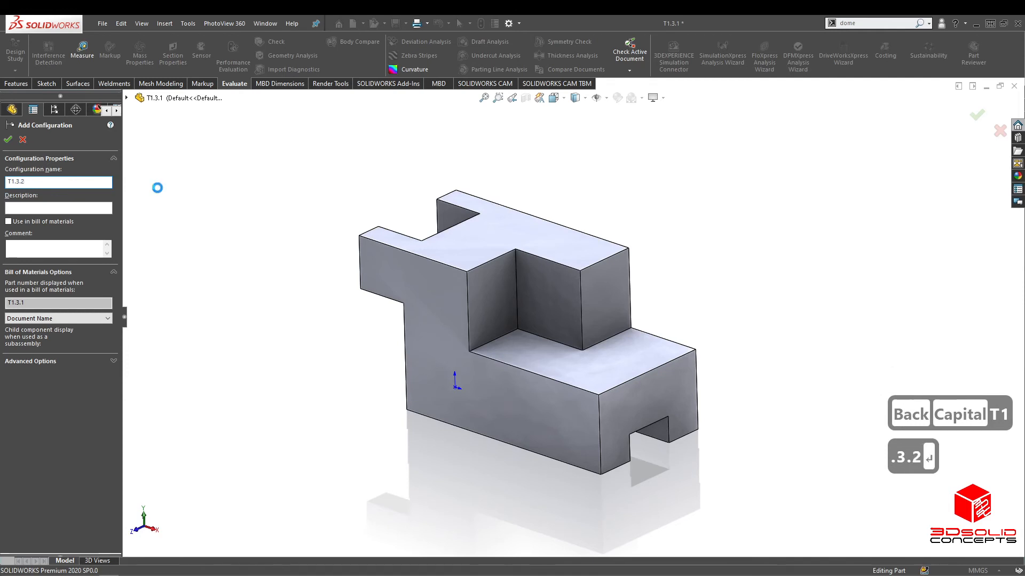
Rename the Default configuration as T1.3.1 and select the T1.3.2 configuration
{"action": "double_click", "coordinate": [63, 156]}
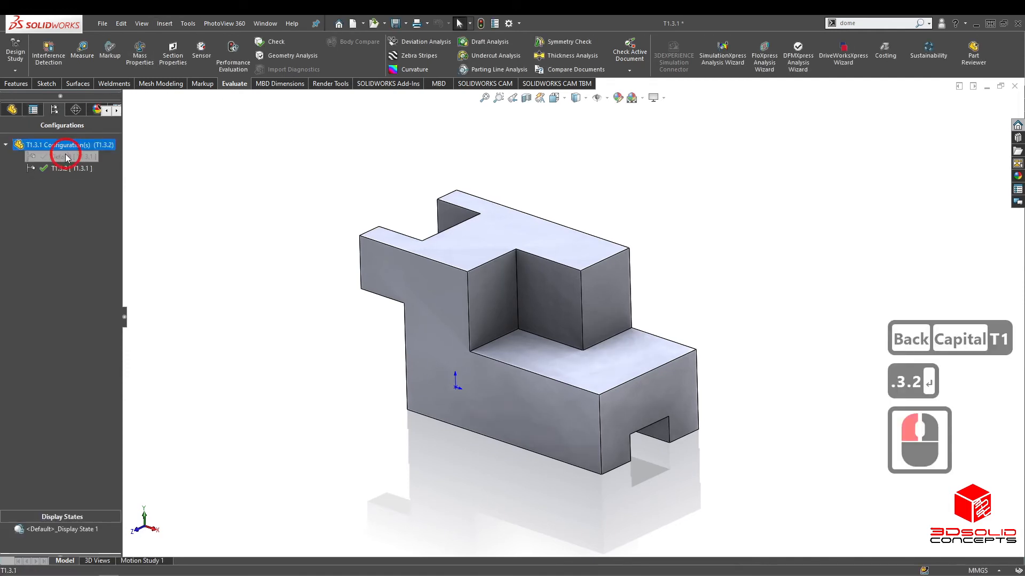
{"action": "type", "text": "Y"}
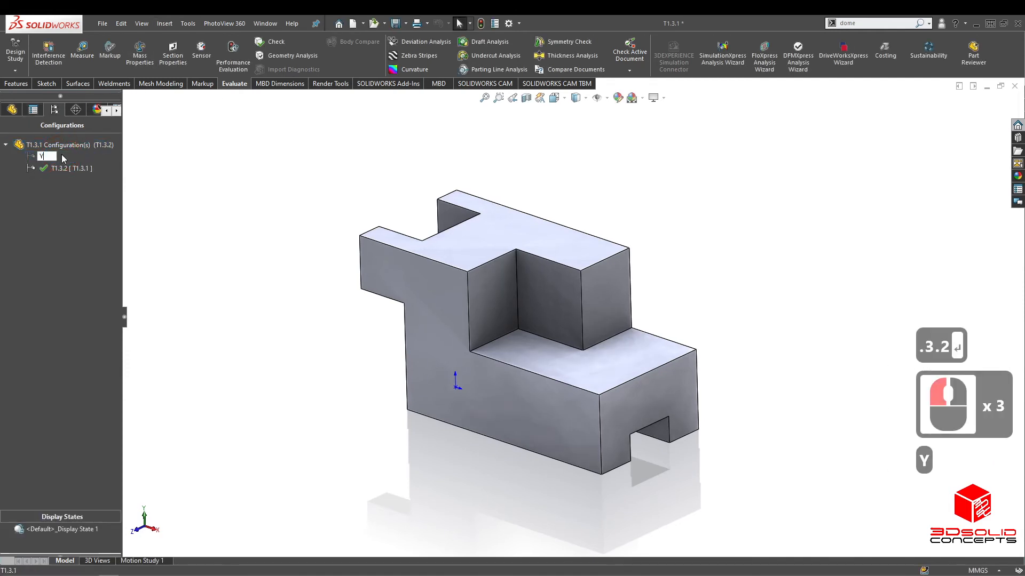
{"action": "type", "text": "1."}
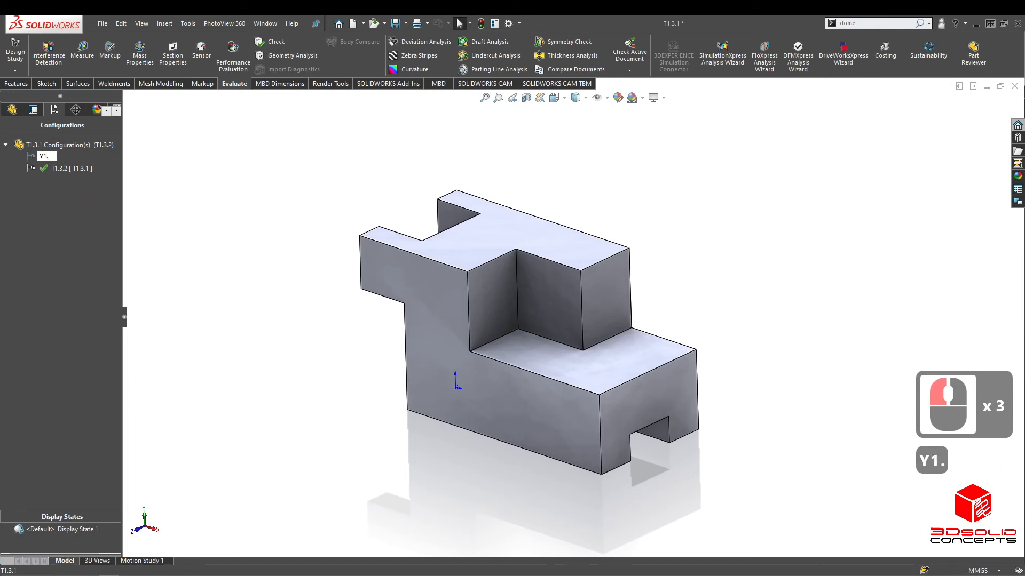
{"action": "key", "text": "BackSpace"}
{"action": "key", "text": "BackSpace"}
{"action": "key", "text": "BackSpace"}
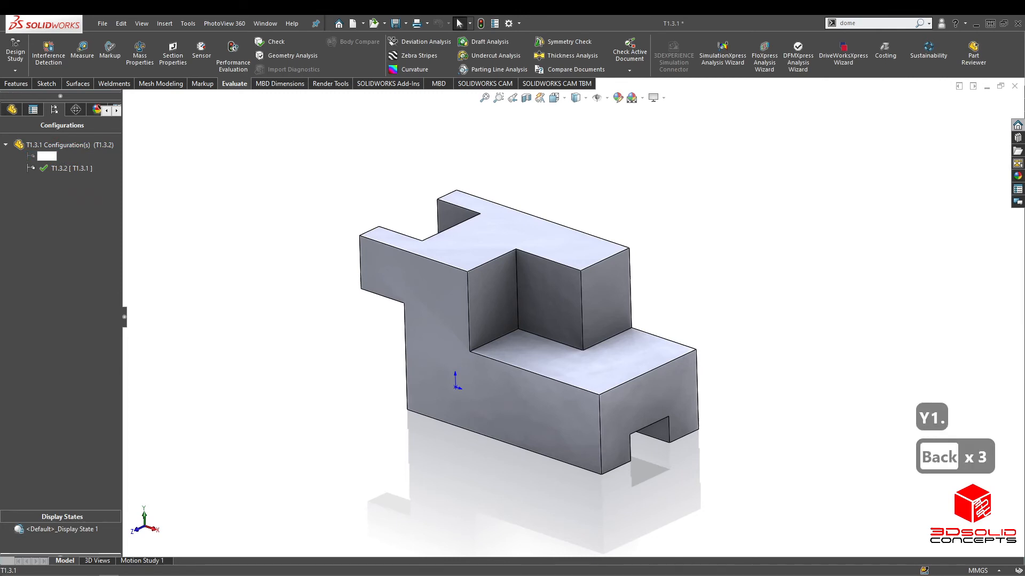
{"action": "type", "text": "T1"}
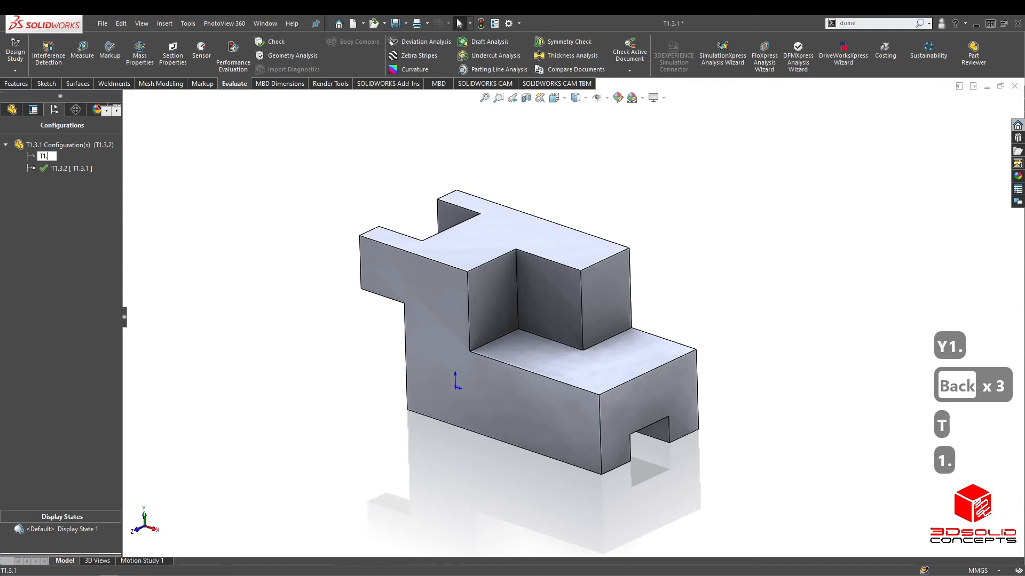
{"action": "type", "text": ".3.1"}
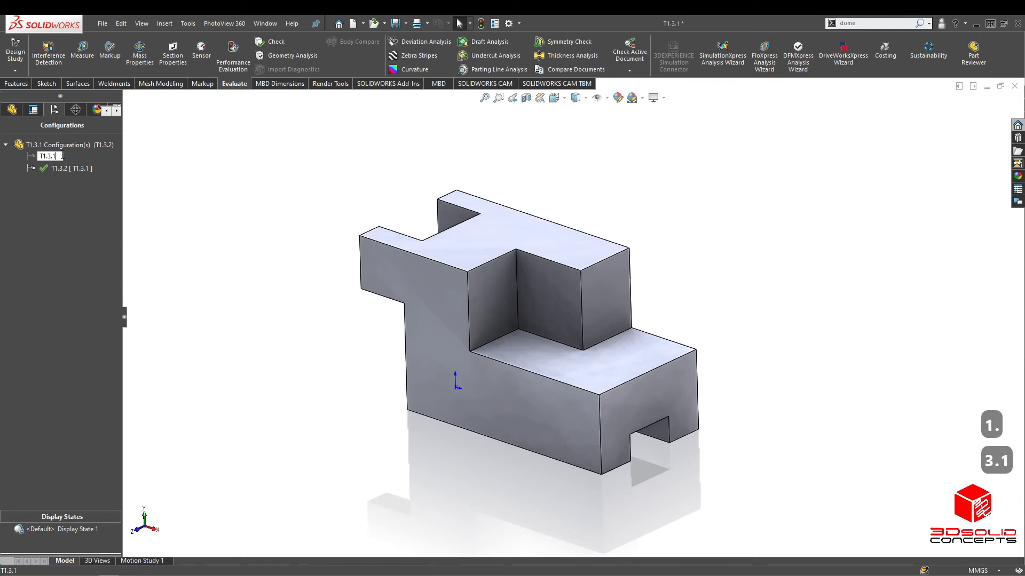
{"action": "key", "text": "Return"}
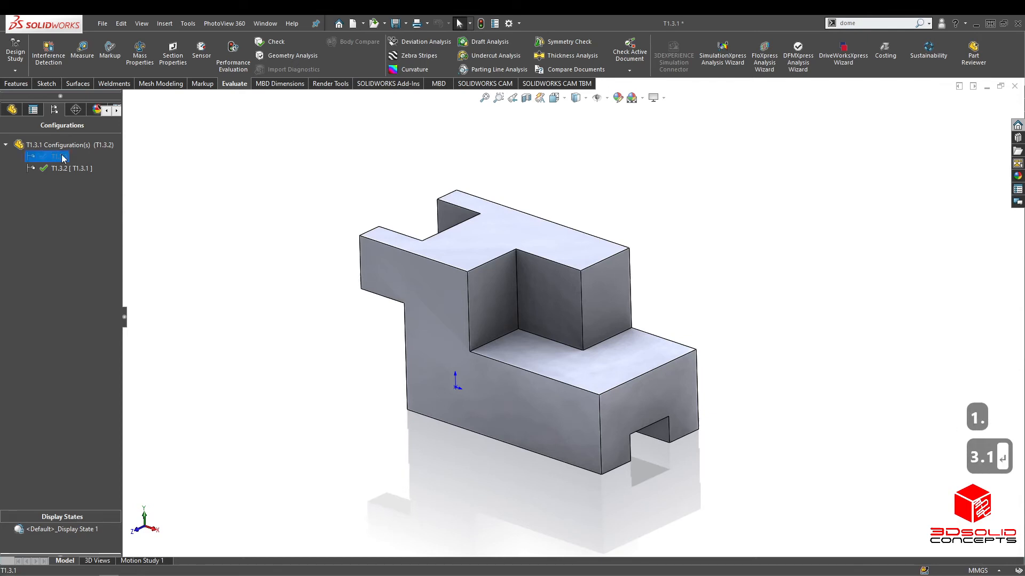
{"action": "left_click", "coordinate": [236, 137]}
{"action": "left_click", "coordinate": [52, 155]}
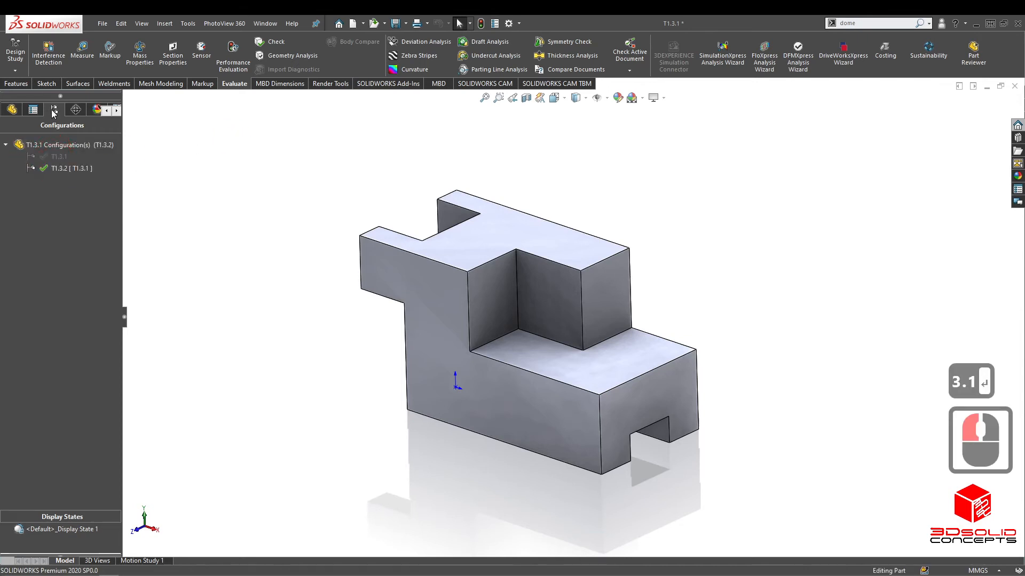
{"action": "left_click", "coordinate": [51, 169]}
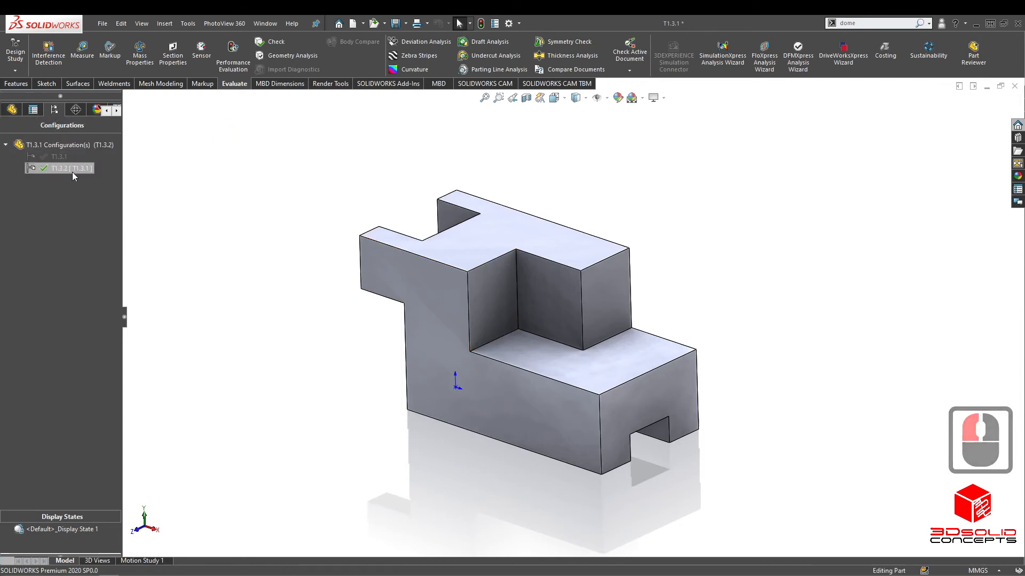
Open the equations manager and make global variable A's value apply to this configuration only
{"action": "left_click", "coordinate": [11, 111]}
{"action": "left_click", "coordinate": [142, 355]}
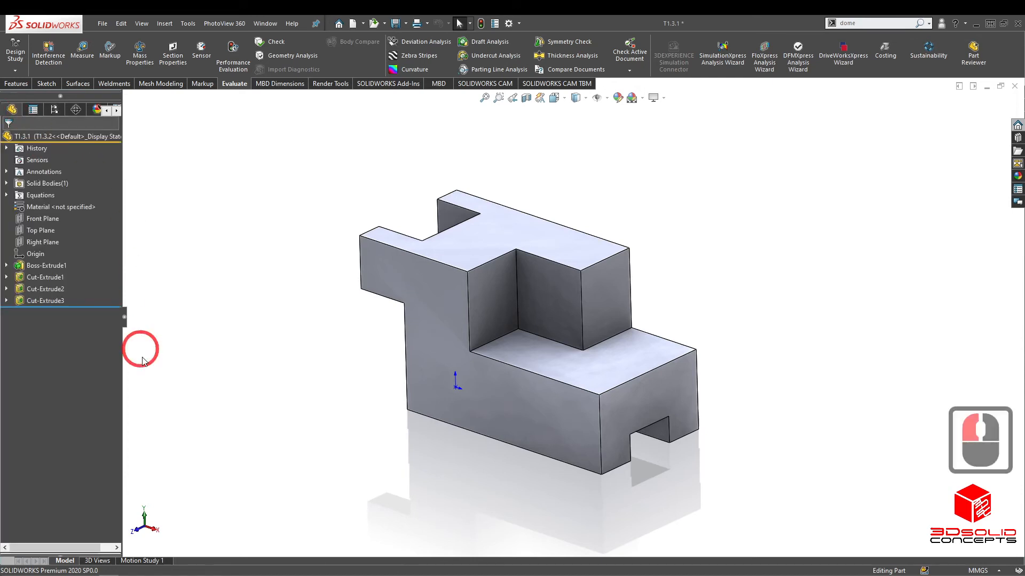
{"action": "right_click", "coordinate": [42, 198]}
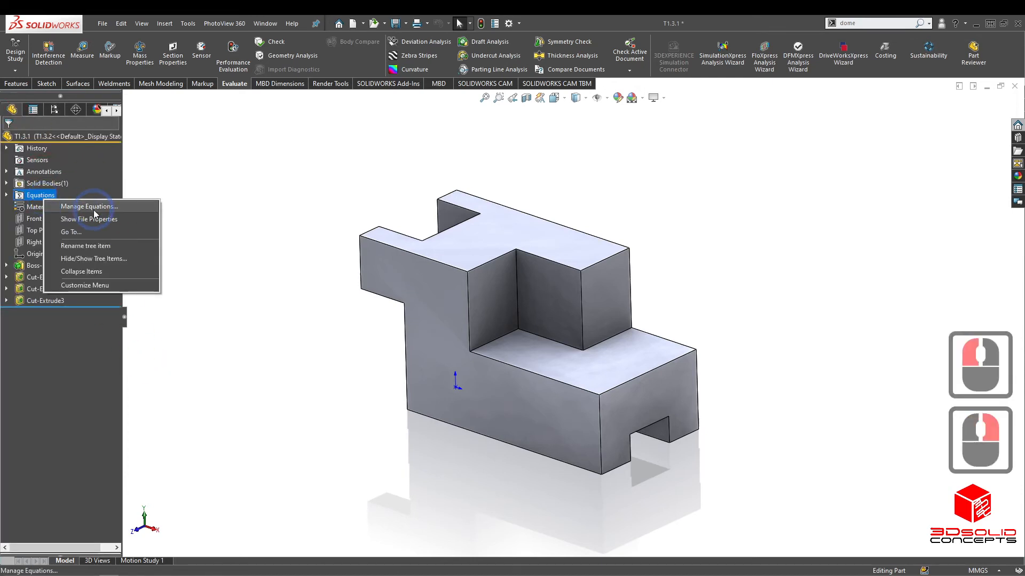
{"action": "left_click", "coordinate": [171, 213]}
{"action": "left_click", "coordinate": [425, 251]}
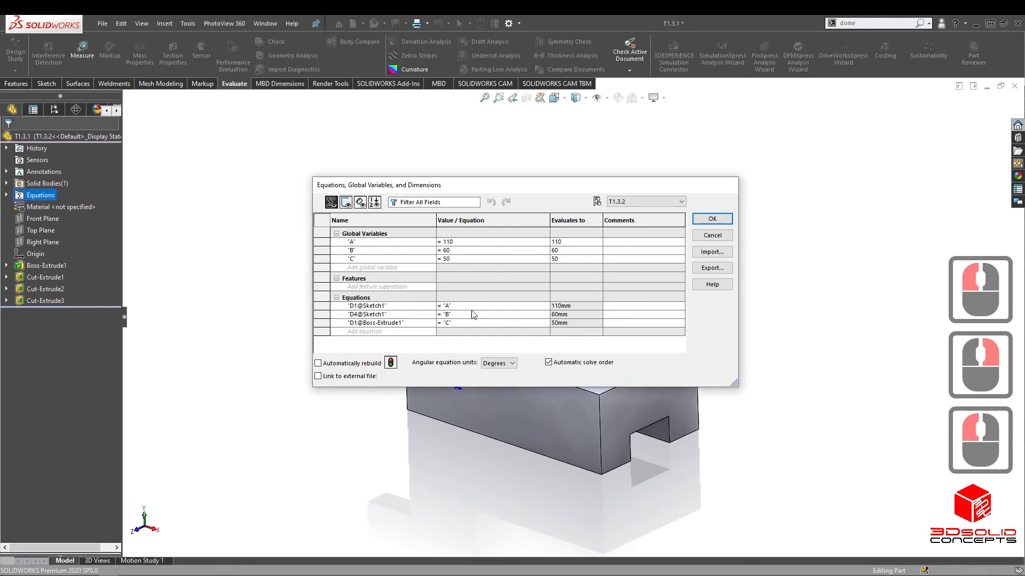
{"action": "left_click", "coordinate": [533, 243]}
{"action": "left_click", "coordinate": [537, 242]}
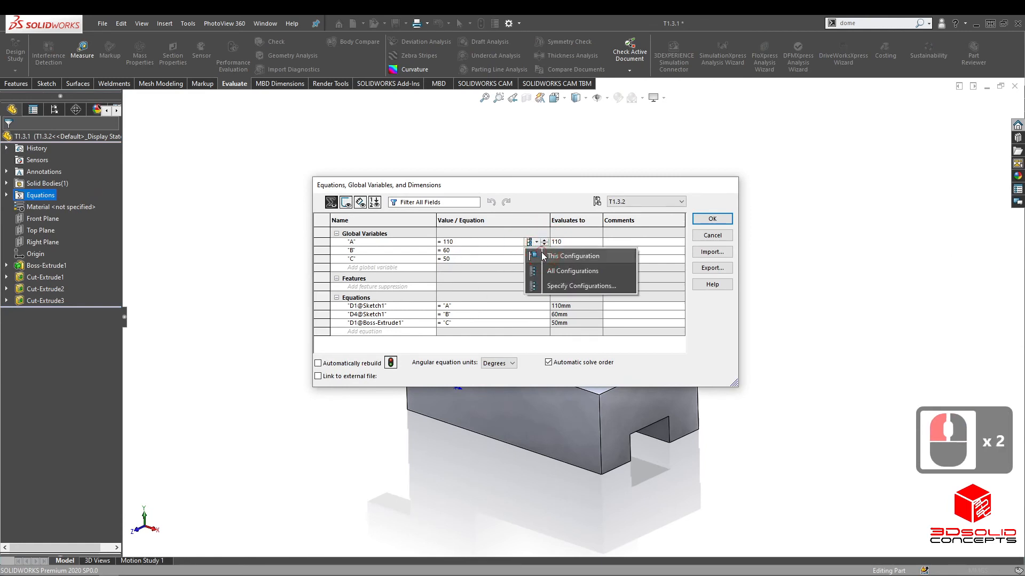
{"action": "left_click", "coordinate": [544, 256]}
Consult the T1.3.2 givens in the PDF drawing in Foxit Reader, return to SolidWorks and set global variable A to 120
{"action": "left_click", "coordinate": [470, 237]}
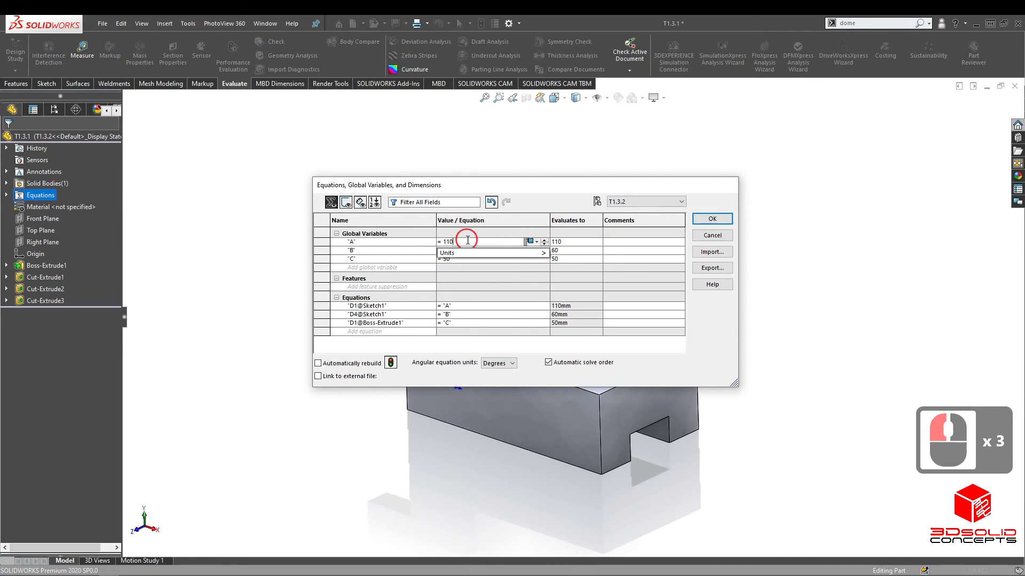
{"action": "left_click", "coordinate": [459, 239]}
{"action": "key", "text": "BackSpace"}
{"action": "key", "text": "BackSpace"}
{"action": "key", "text": "BackSpace"}
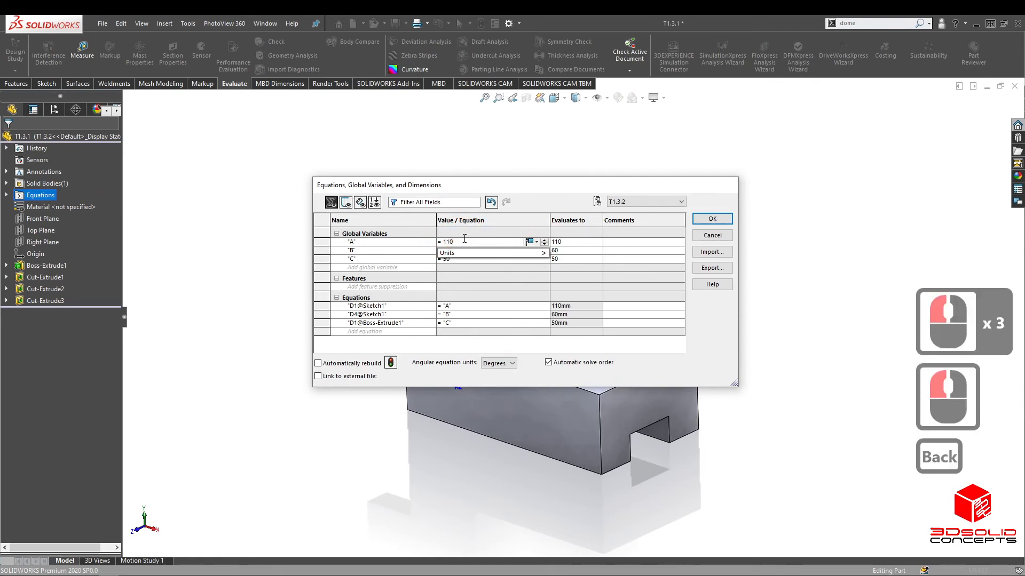
{"action": "type", "text": "1"}
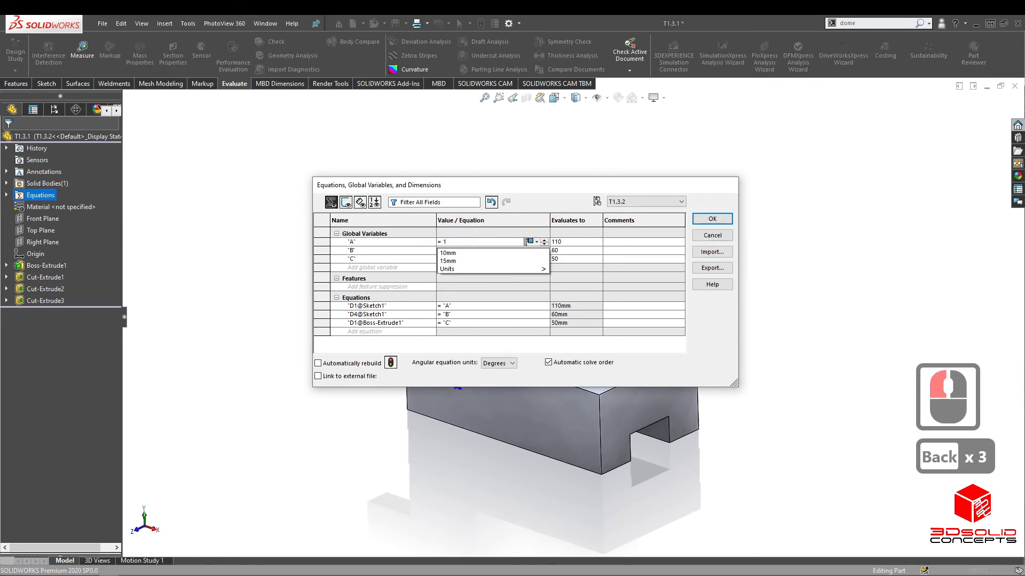
{"action": "scroll", "coordinate": [64, 373], "scroll_direction": "down", "scroll_amount": 20}
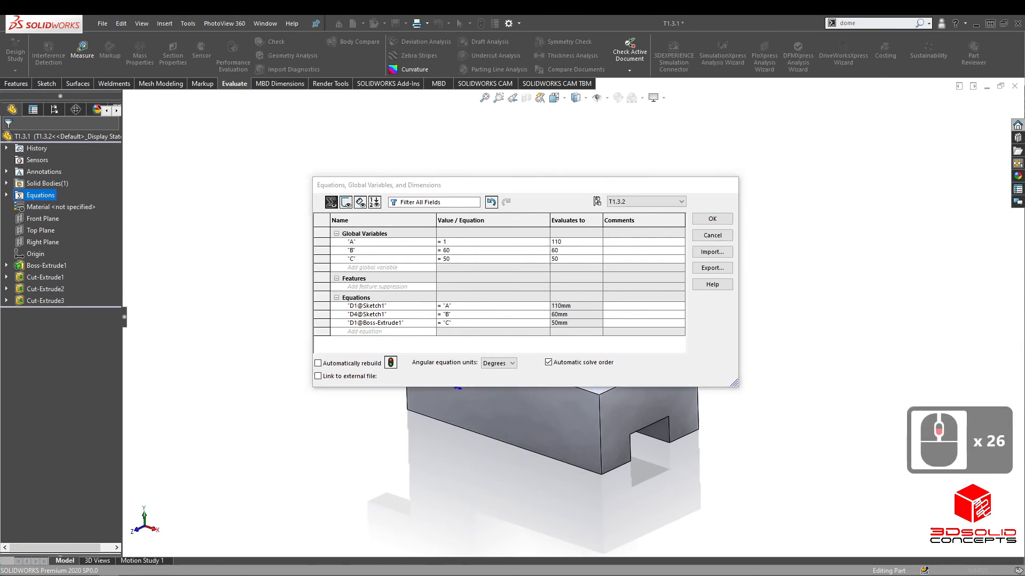
{"action": "left_click", "coordinate": [290, 337]}
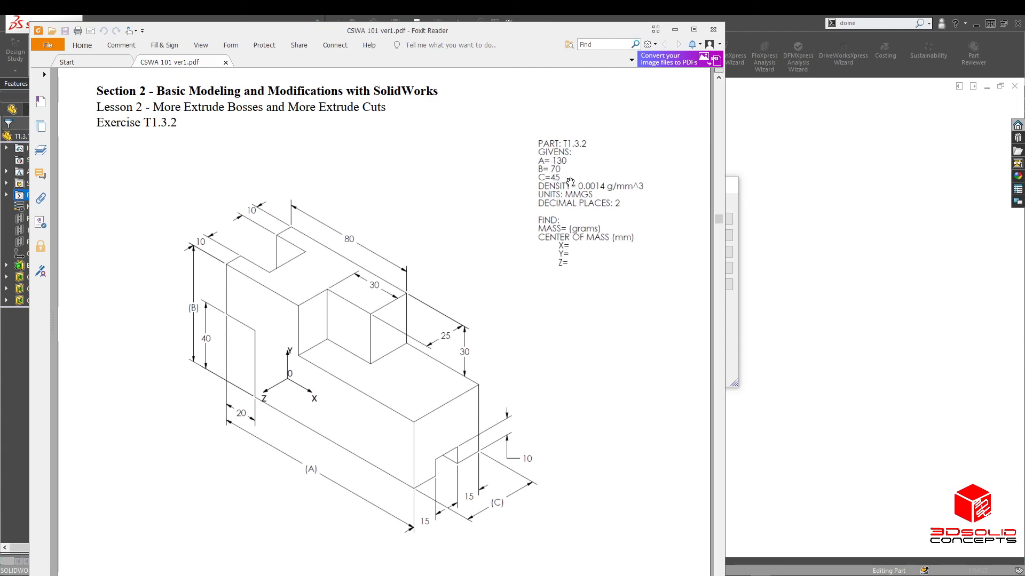
{"action": "left_click_drag", "start_coordinate": [537, 34], "coordinate": [0, 101]}
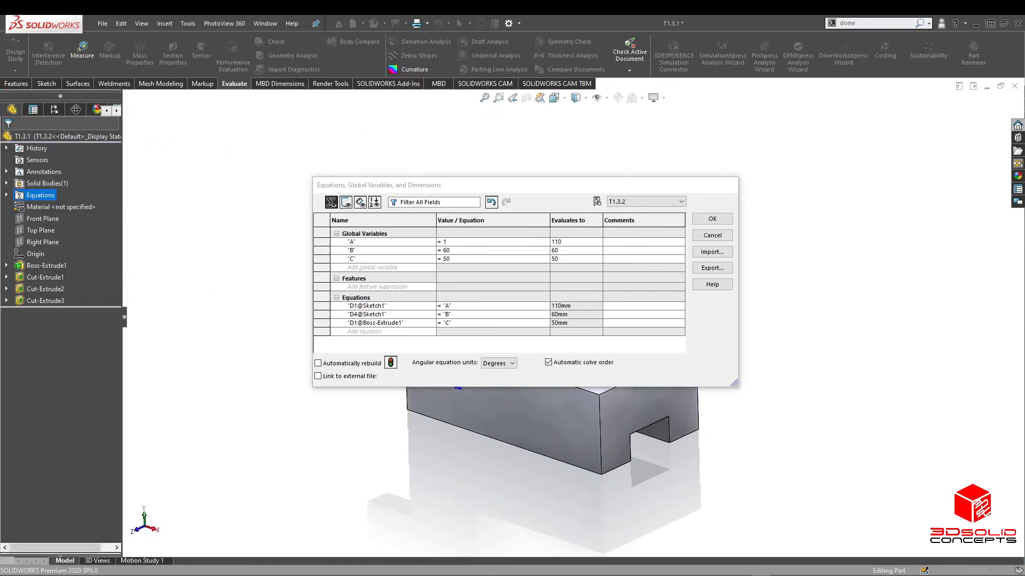
{"action": "left_click", "coordinate": [469, 245]}
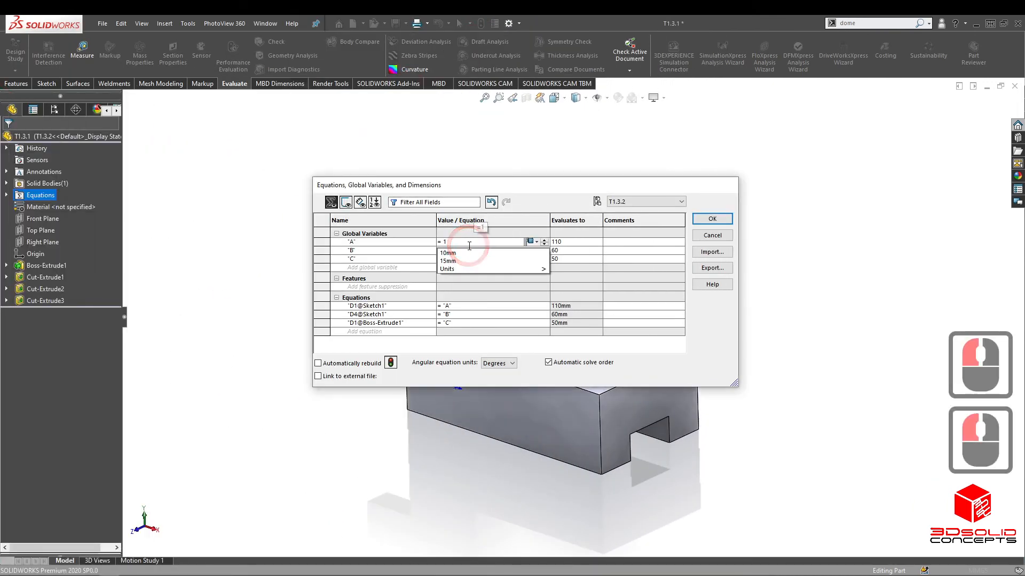
{"action": "type", "text": "20"}
{"action": "left_click", "coordinate": [469, 257]}
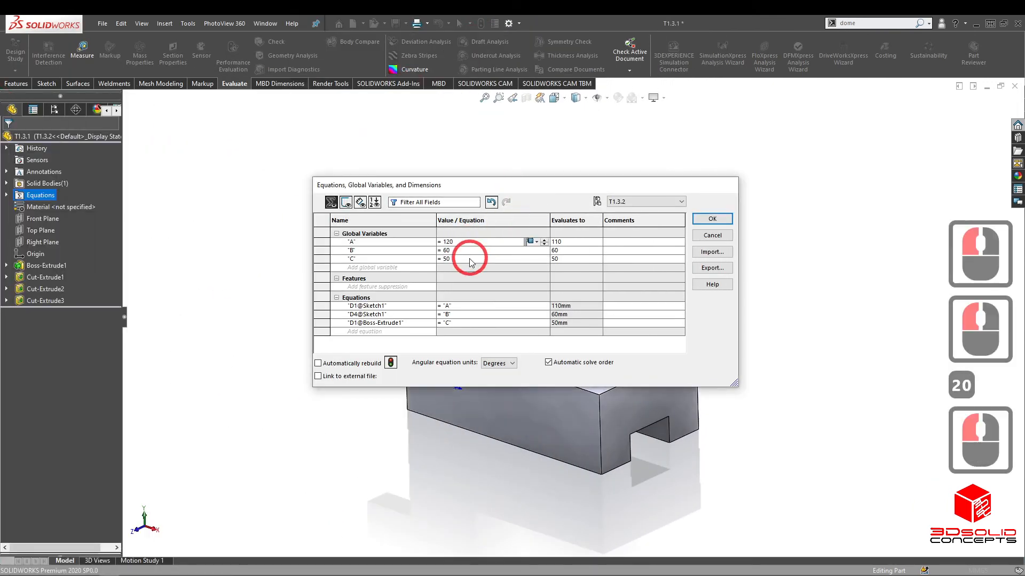
Set global variable B to 70
{"action": "left_click", "coordinate": [461, 251]}
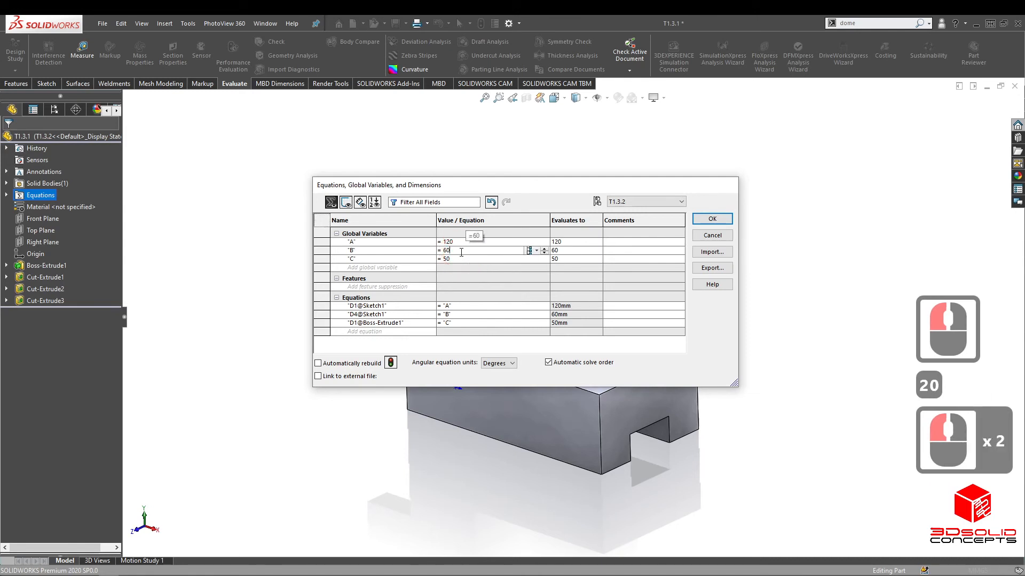
{"action": "key", "text": "BackSpace"}
{"action": "key", "text": "BackSpace"}
{"action": "type", "text": "70"}
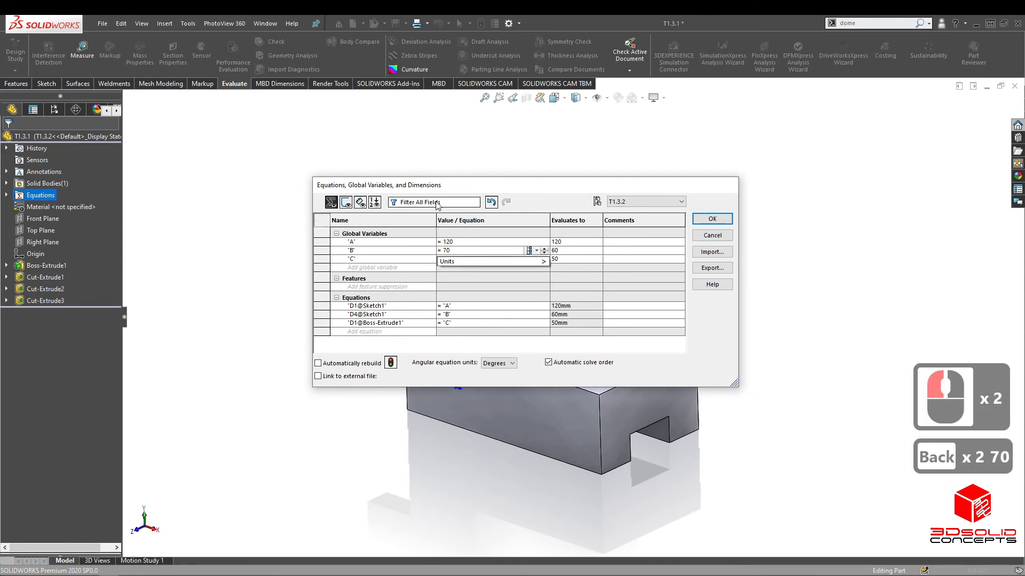
Set global variable C to 45 and make its value apply to this configuration only
{"action": "double_click", "coordinate": [478, 259]}
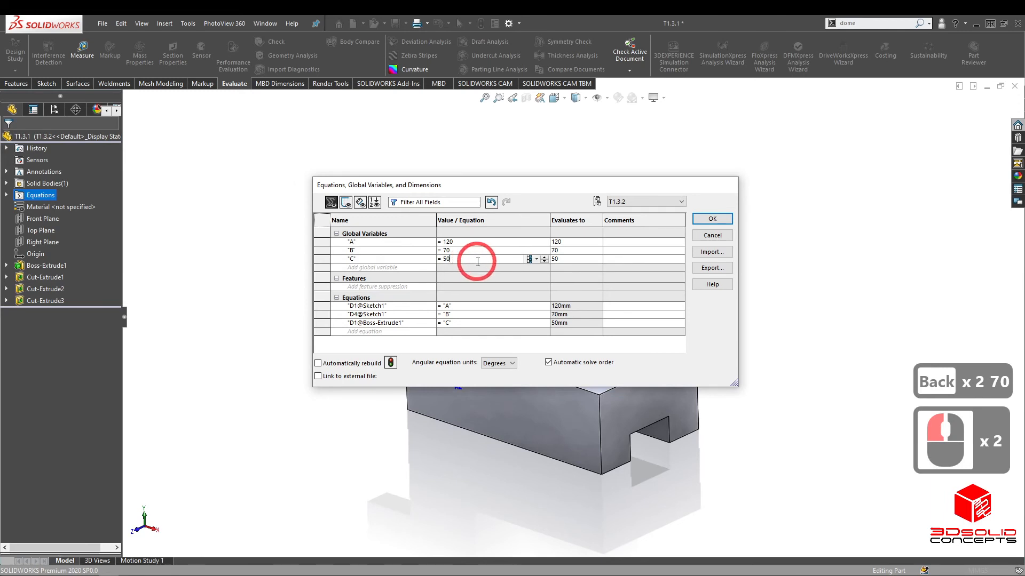
{"action": "key", "text": "BackSpace"}
{"action": "key", "text": "BackSpace"}
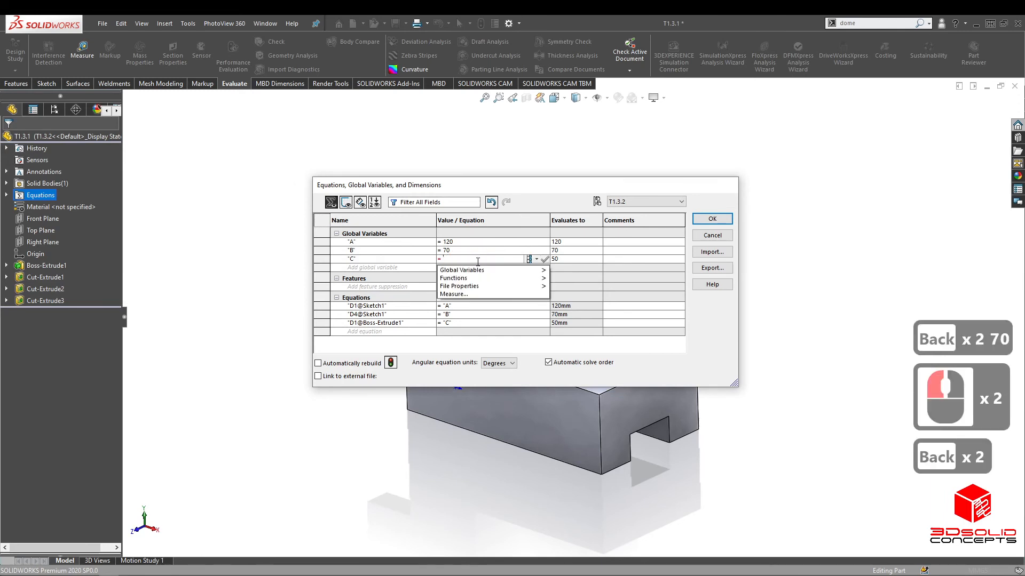
{"action": "type", "text": "45"}
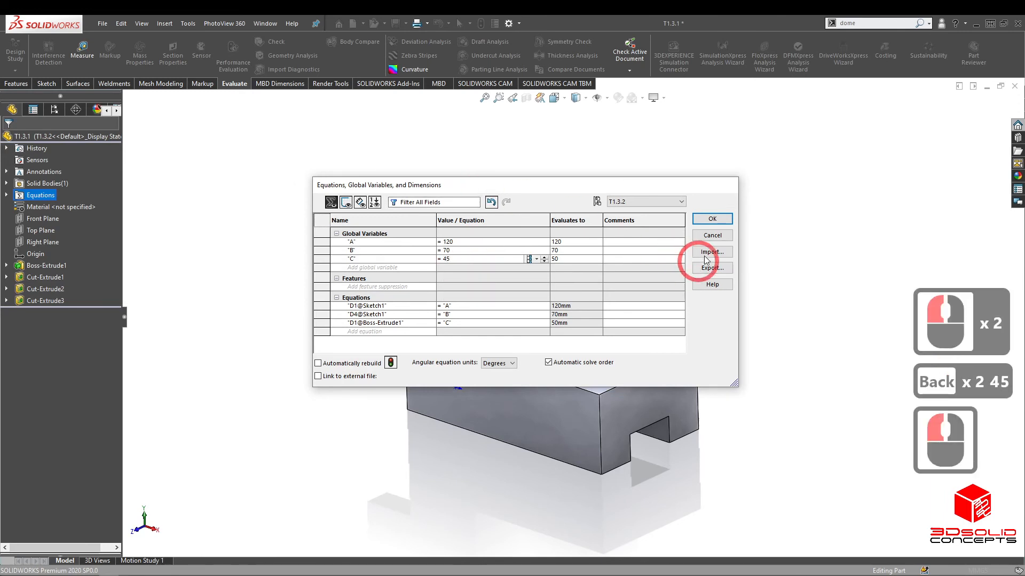
{"action": "left_click", "coordinate": [487, 258]}
{"action": "left_click", "coordinate": [544, 259]}
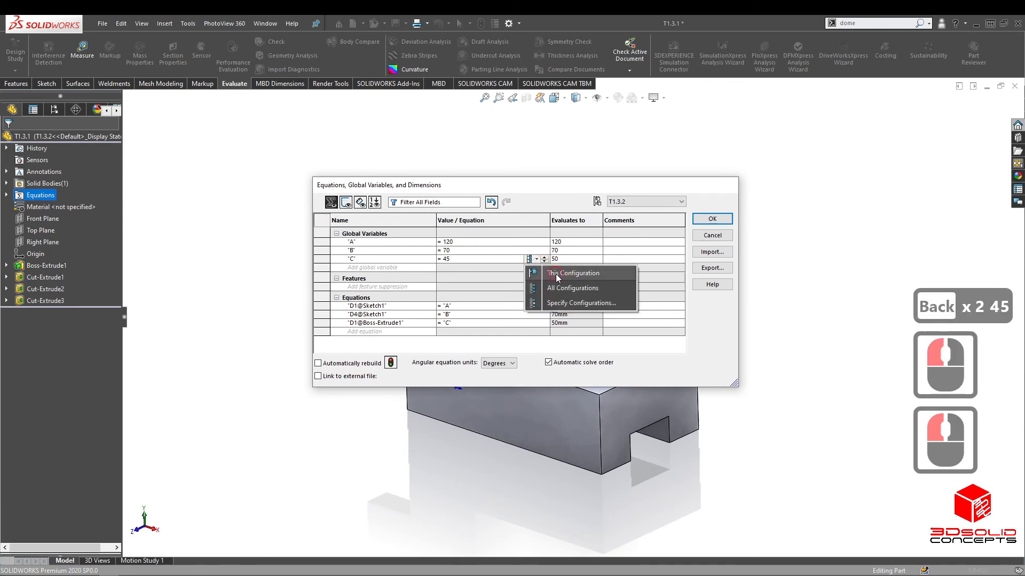
{"action": "left_click", "coordinate": [531, 267]}
Make global variable B's value apply to this configuration only, check the scope of A and C, and accept the equations
{"action": "left_click", "coordinate": [533, 251]}
{"action": "left_click", "coordinate": [535, 250]}
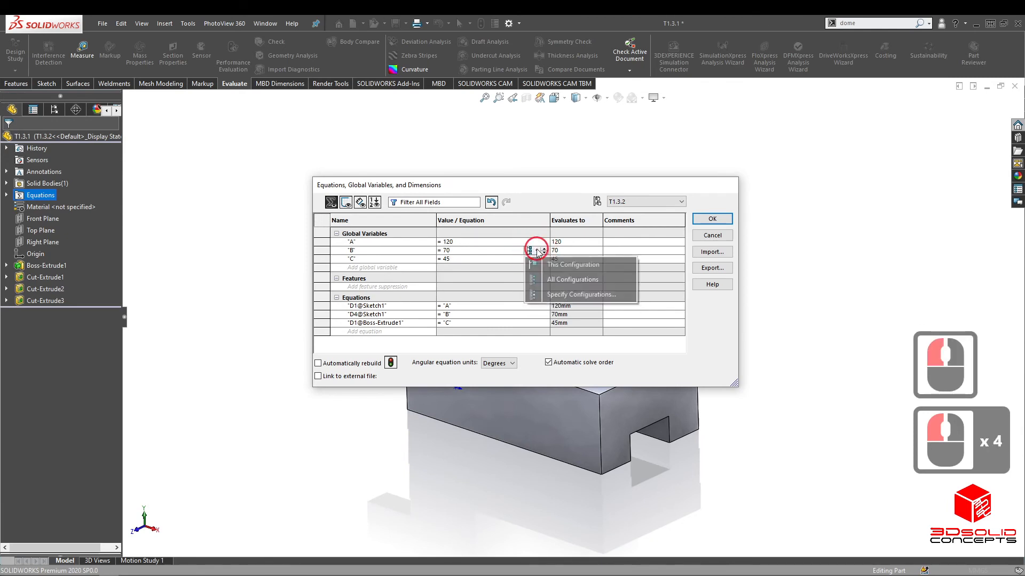
{"action": "left_click", "coordinate": [518, 243]}
{"action": "left_click", "coordinate": [531, 244]}
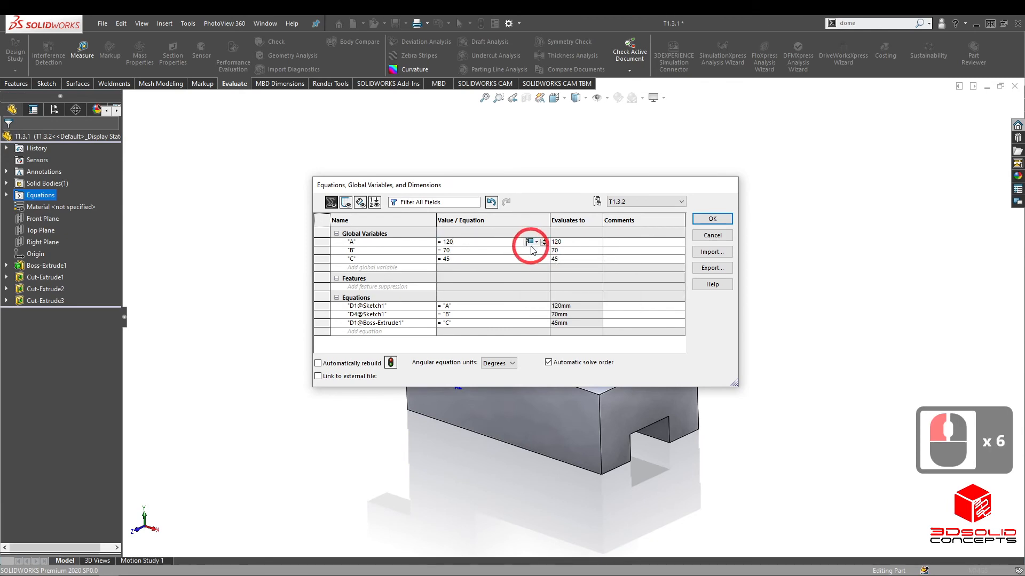
{"action": "left_click", "coordinate": [487, 250]}
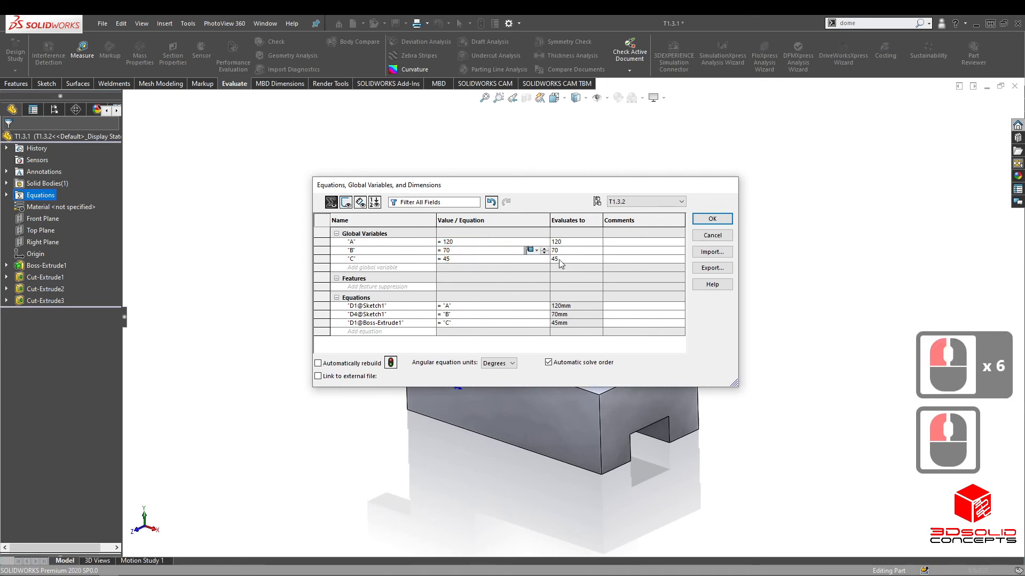
{"action": "left_click", "coordinate": [529, 259]}
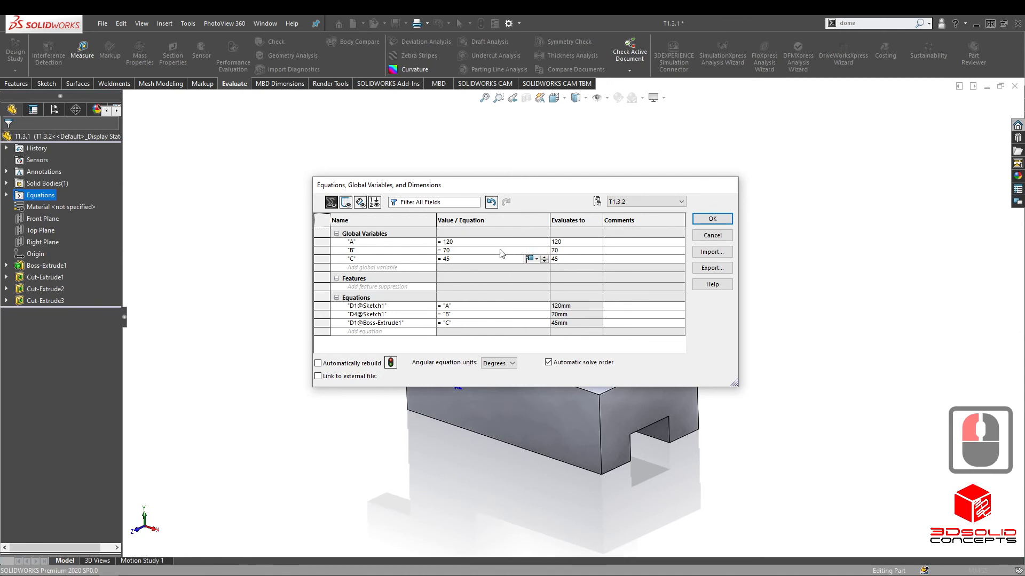
{"action": "left_click", "coordinate": [709, 219]}
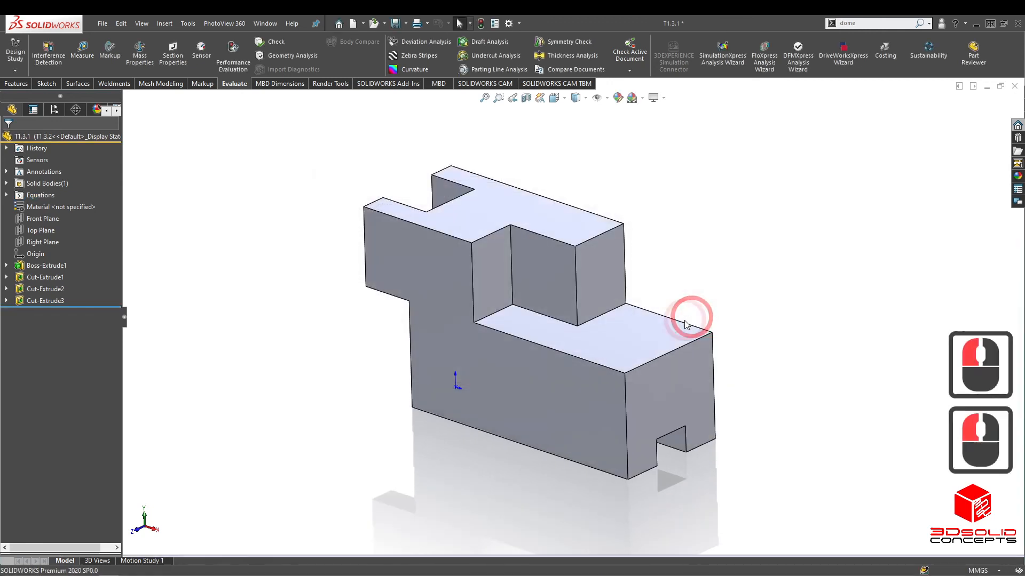
Activate the T1.3.1 configuration
{"action": "left_click", "coordinate": [56, 111]}
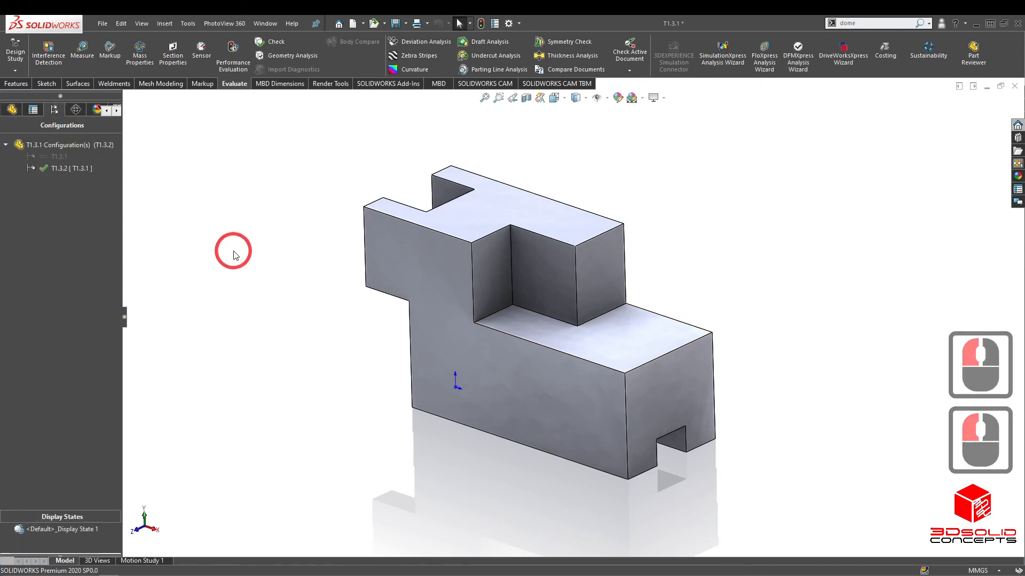
{"action": "double_click", "coordinate": [60, 159]}
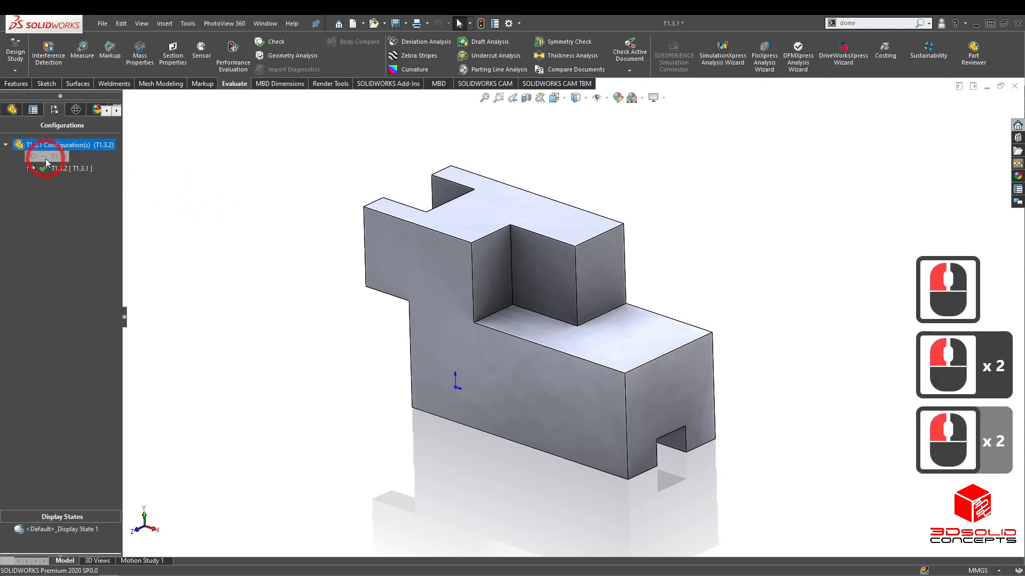
{"action": "double_click", "coordinate": [46, 159]}
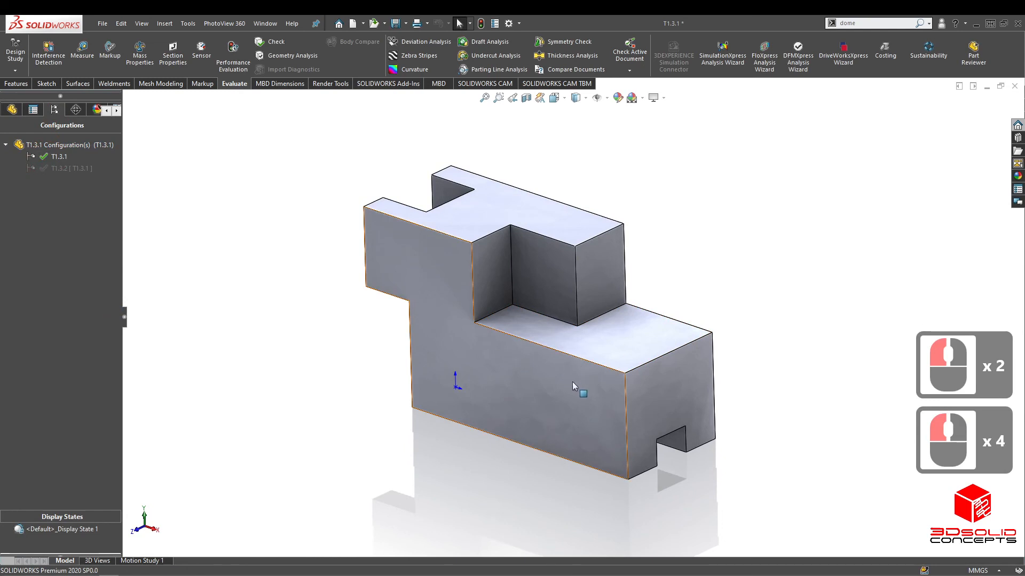
{"action": "left_click", "coordinate": [298, 313]}
Open the equations manager for T1.3.1 and make global variable A's value apply to this configuration only
{"action": "left_click", "coordinate": [12, 108]}
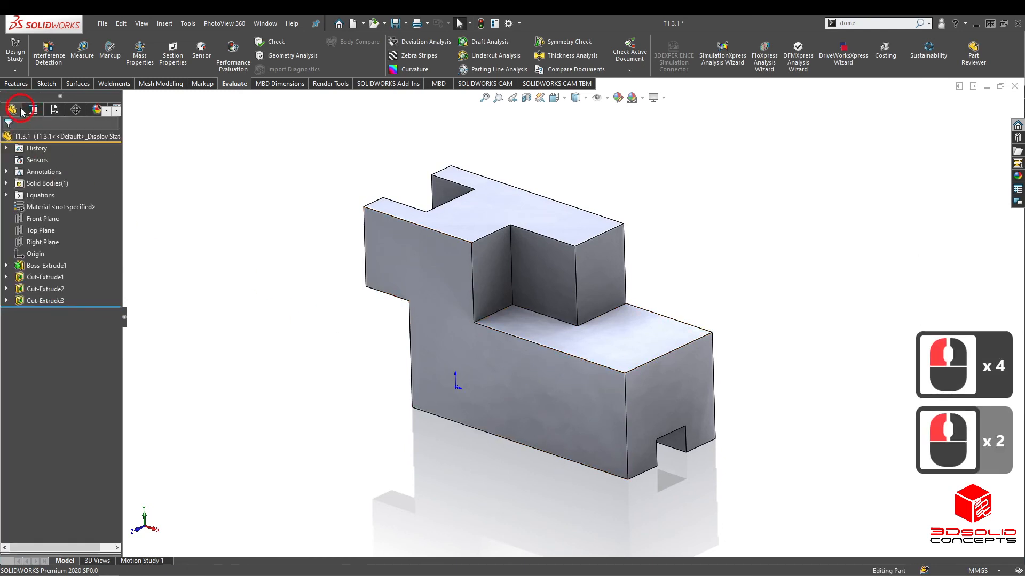
{"action": "left_click", "coordinate": [49, 195]}
{"action": "right_click", "coordinate": [62, 195]}
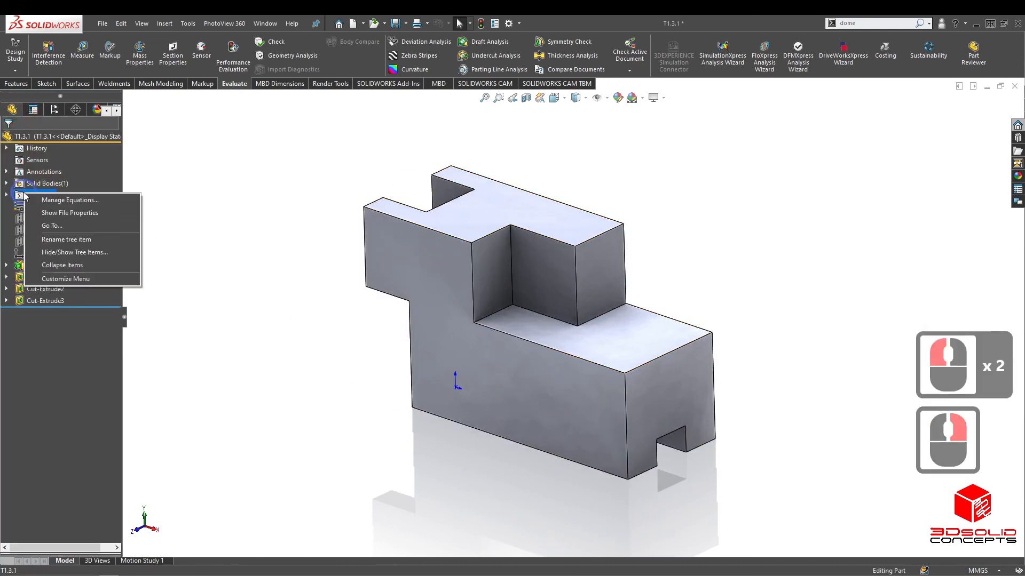
{"action": "left_click", "coordinate": [64, 201]}
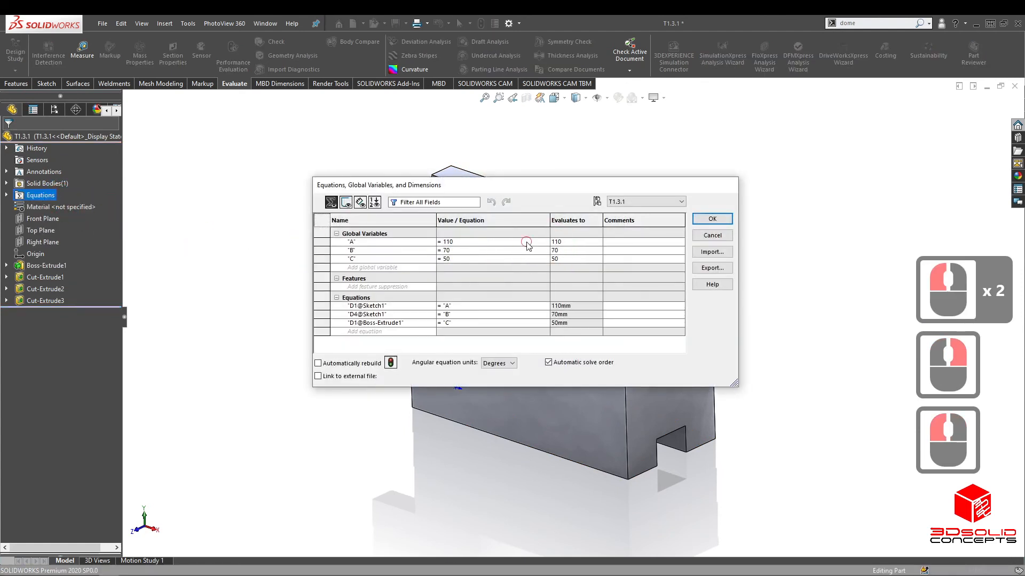
{"action": "left_click", "coordinate": [529, 243]}
{"action": "left_click", "coordinate": [532, 245]}
{"action": "left_click", "coordinate": [545, 253]}
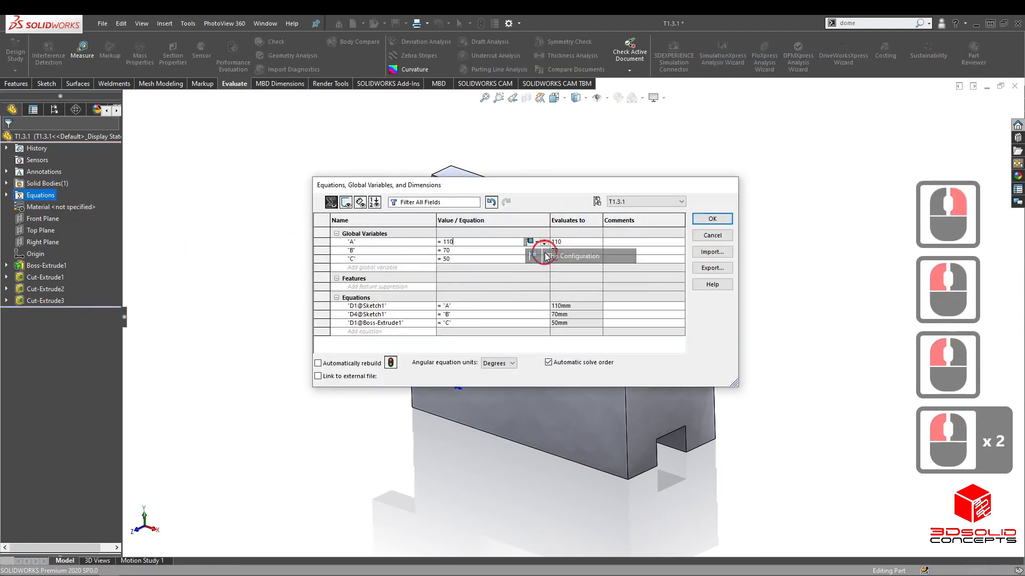
Make global variable B's value in T1.3.1 apply to this configuration only
{"action": "left_click", "coordinate": [501, 251]}
{"action": "left_click", "coordinate": [532, 251]}
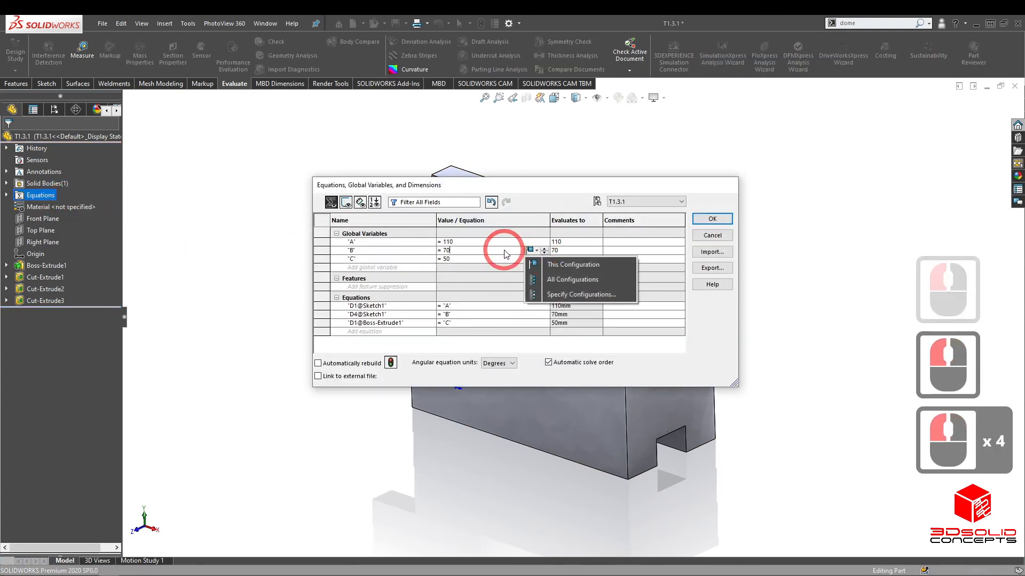
{"action": "left_click", "coordinate": [544, 262]}
{"action": "left_click", "coordinate": [489, 240]}
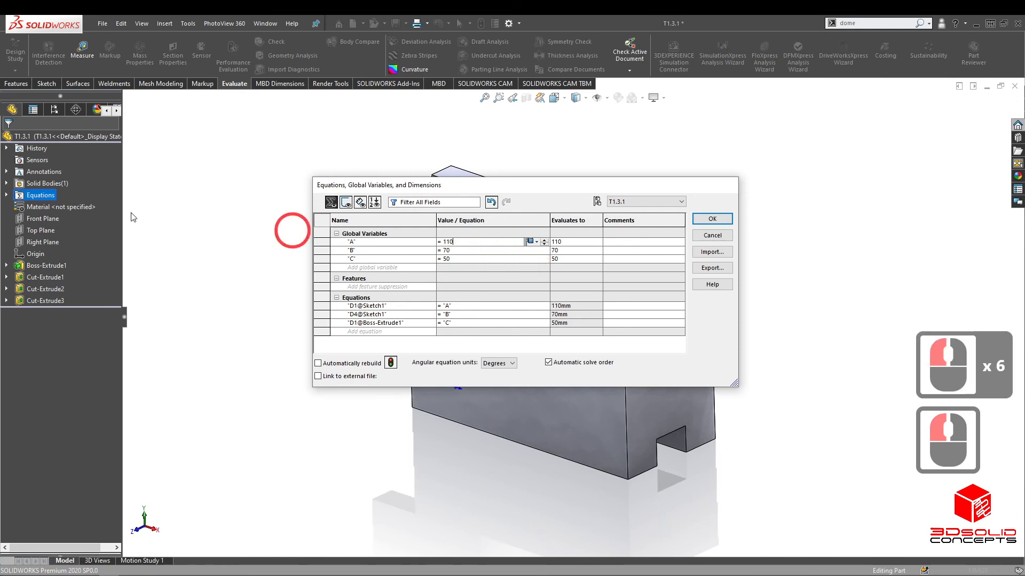
Set global variable B to 60 for the T1.3.1 configuration
{"action": "scroll", "coordinate": [489, 242], "scroll_direction": "down", "scroll_amount": 11}
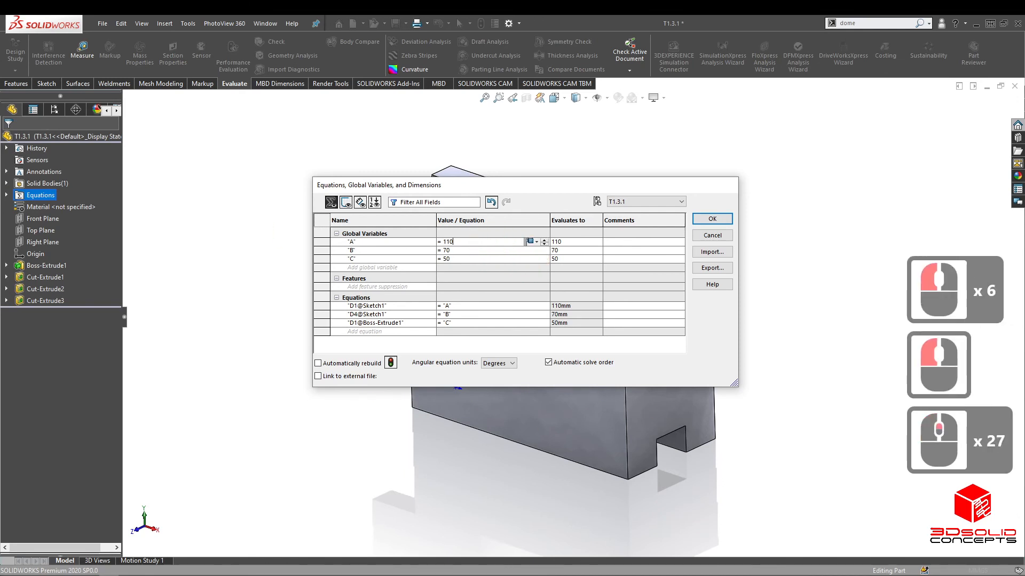
{"action": "left_click_drag", "start_coordinate": [0, 128], "coordinate": [0, 168]}
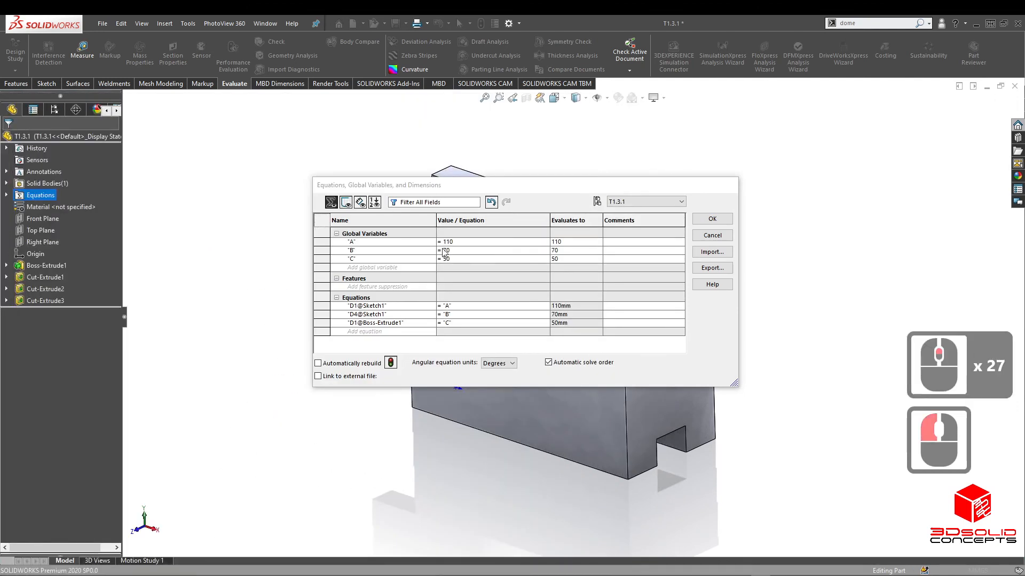
{"action": "left_click", "coordinate": [462, 252]}
{"action": "key", "text": "BackSpace"}
{"action": "key", "text": "BackSpace"}
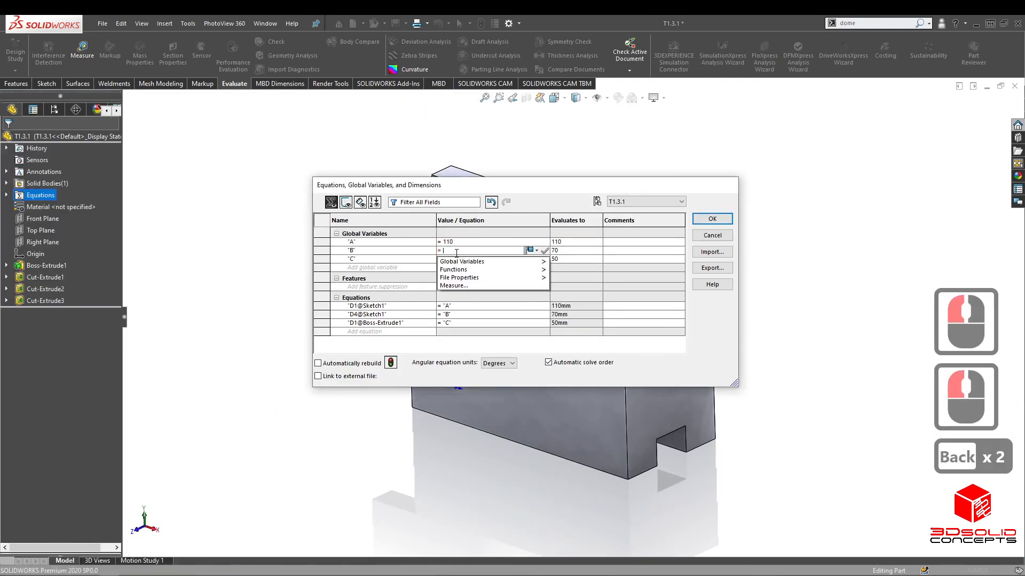
{"action": "type", "text": "60"}
{"action": "key", "text": "Return"}
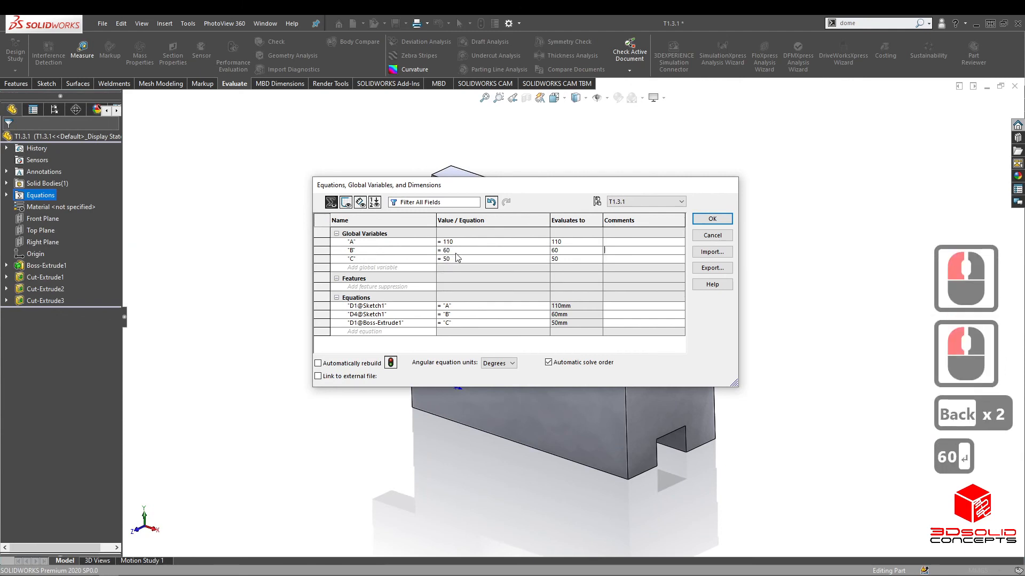
Switch the equations manager to the T1.3.2 configuration, review its global variables and accept the equations
{"action": "left_click", "coordinate": [473, 259]}
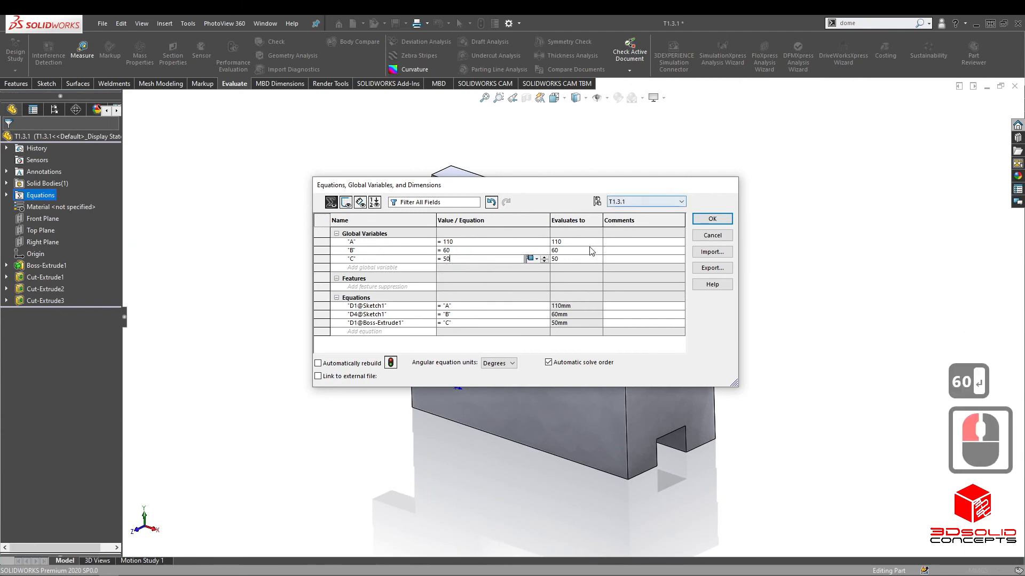
{"action": "left_click", "coordinate": [643, 202]}
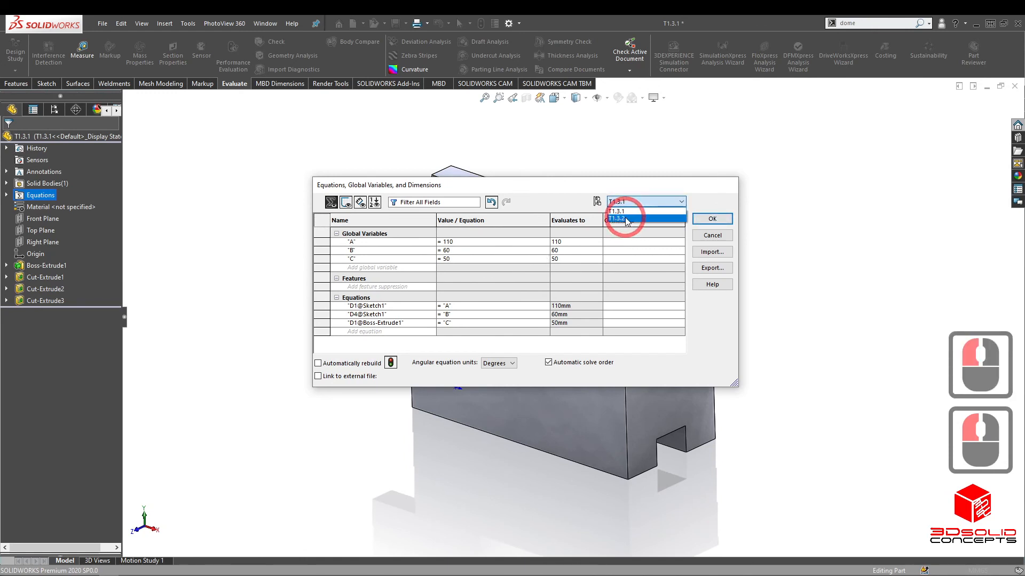
{"action": "left_click", "coordinate": [627, 219]}
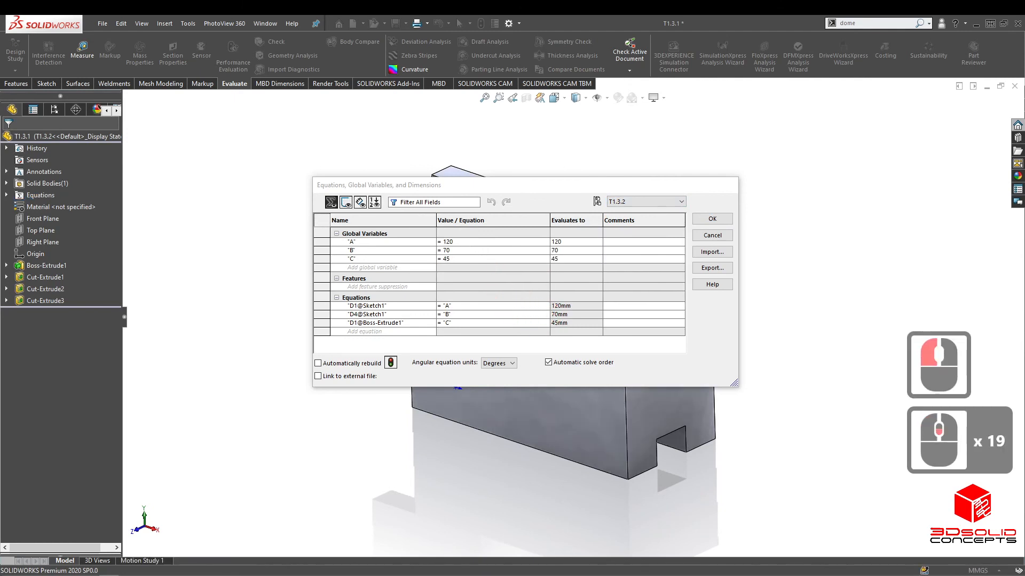
{"action": "left_click_drag", "start_coordinate": [0, 140], "coordinate": [0, 60]}
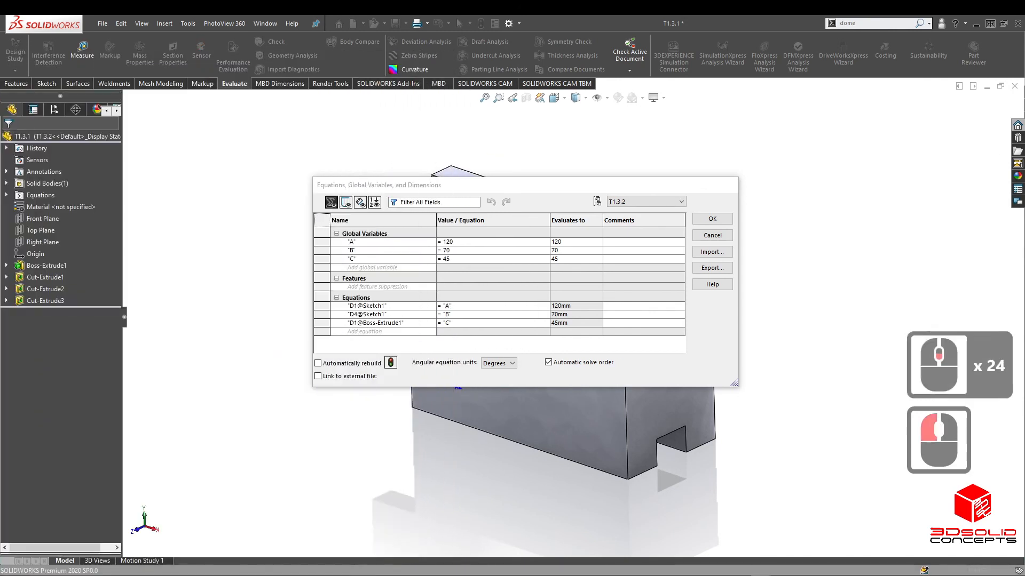
{"action": "left_click", "coordinate": [709, 219]}
{"action": "left_click", "coordinate": [710, 219]}
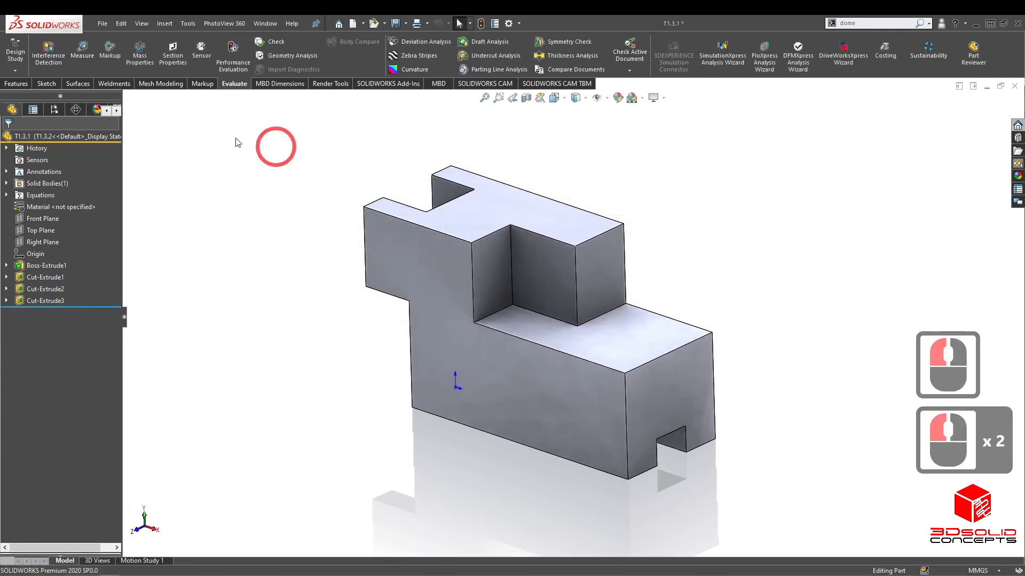
Activate T1.3.1 and return to T1.3.2 to compare the part's geometry in both configurations
{"action": "left_click", "coordinate": [54, 110]}
{"action": "triple_click", "coordinate": [48, 155]}
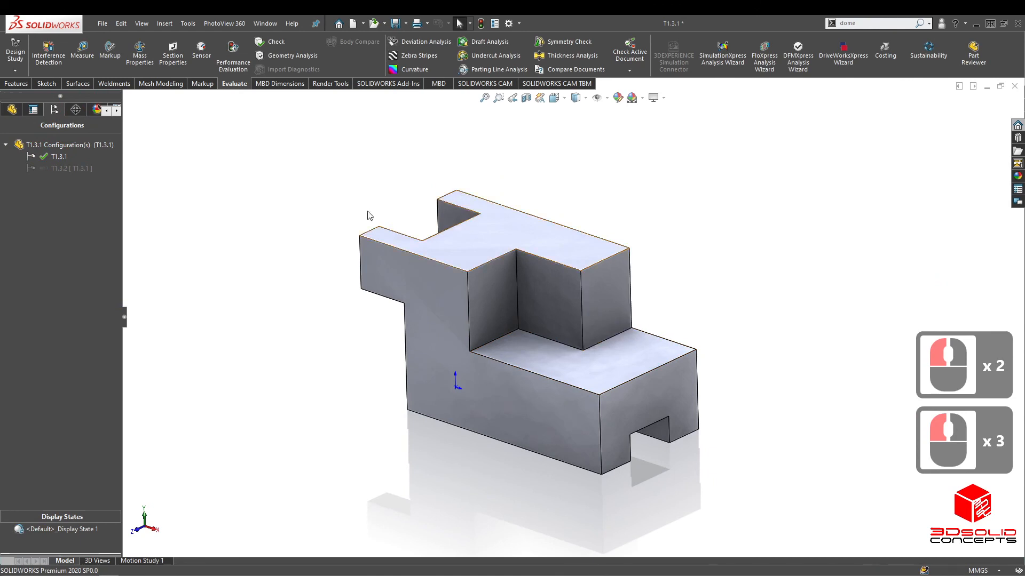
{"action": "double_click", "coordinate": [69, 168]}
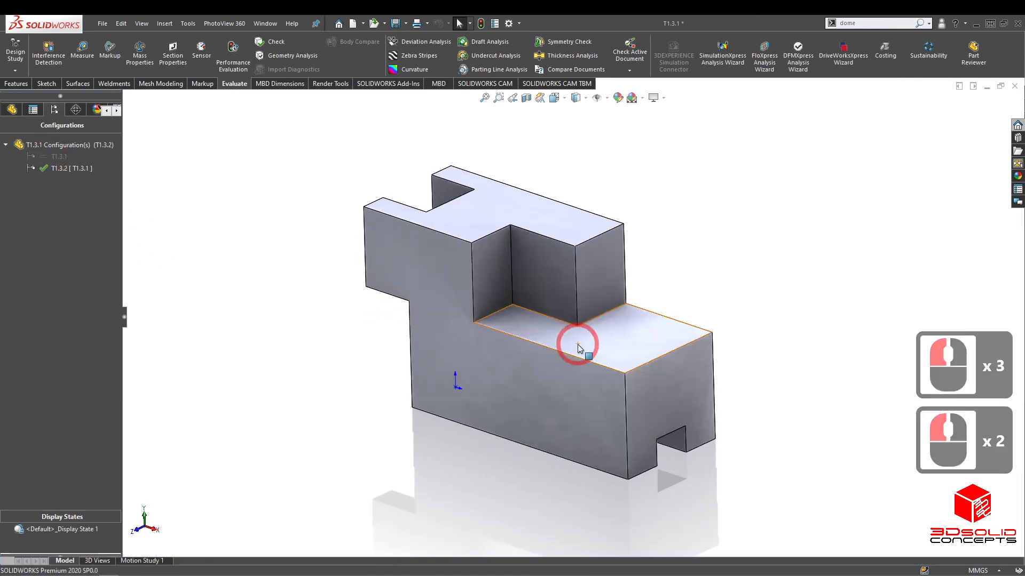
{"action": "left_click", "coordinate": [591, 228]}
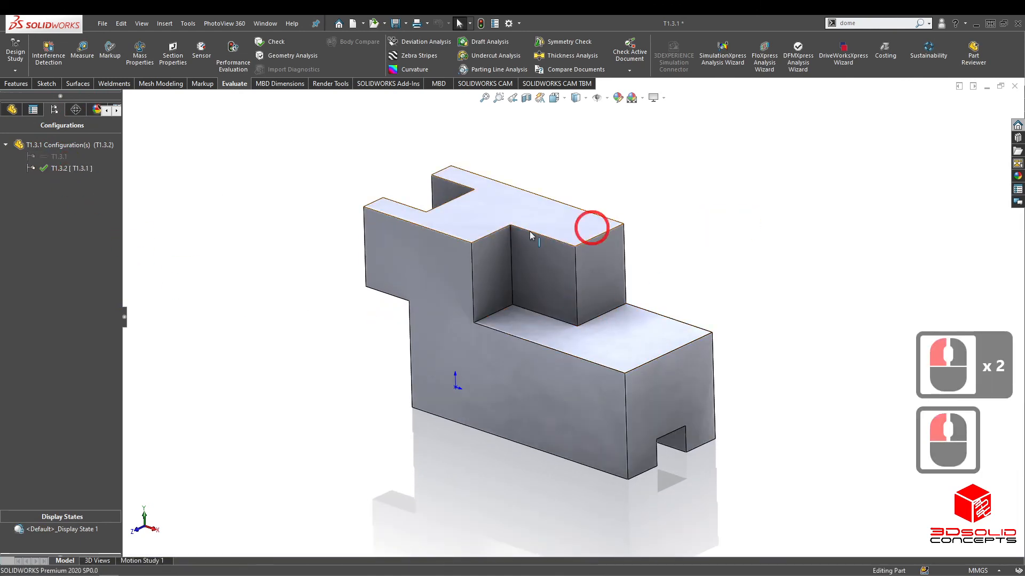
{"action": "left_click", "coordinate": [532, 280]}
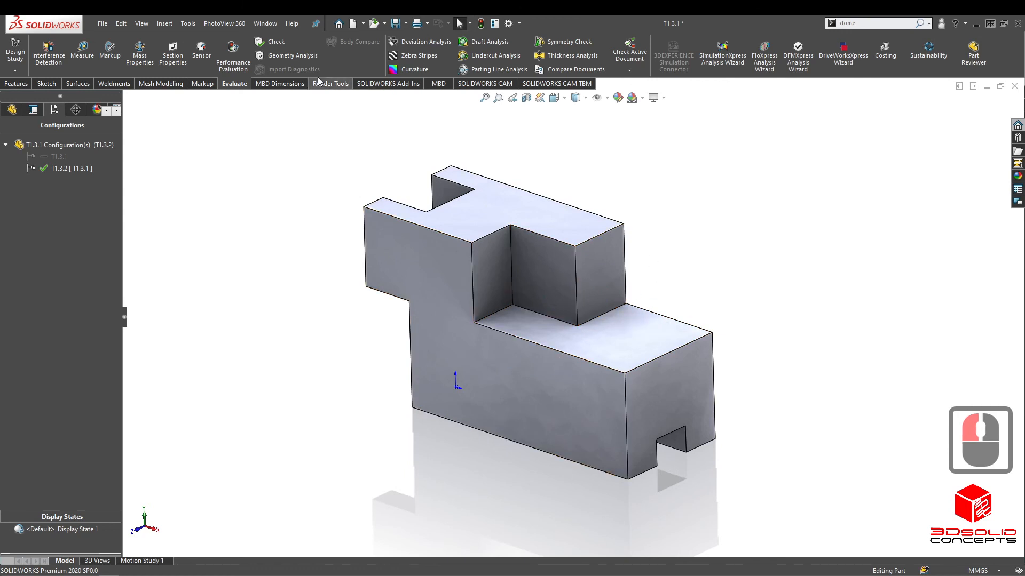
Save the part with its updated configurations
{"action": "left_click", "coordinate": [105, 24]}
{"action": "left_click", "coordinate": [136, 145]}
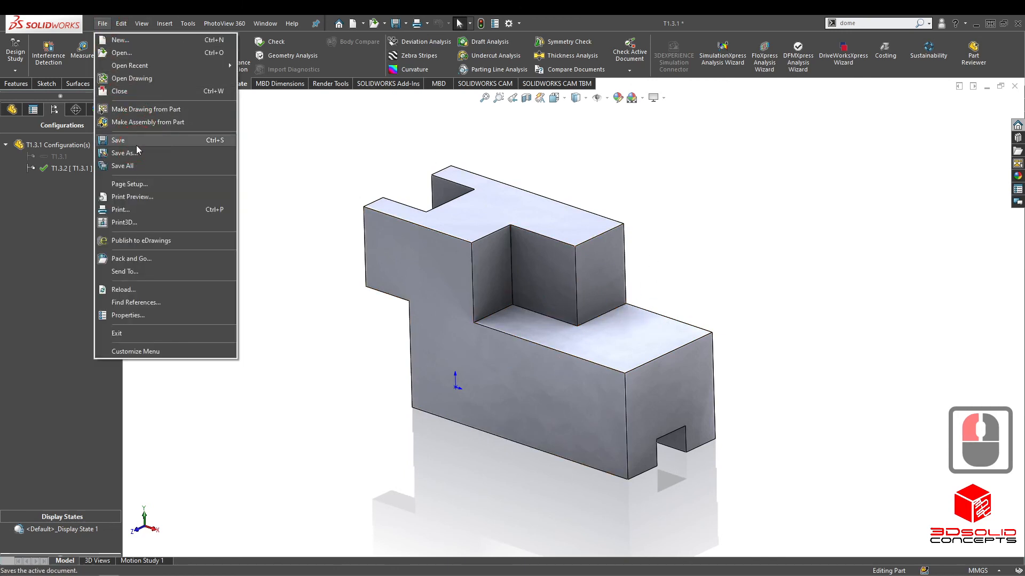
{"action": "left_click", "coordinate": [136, 145]}
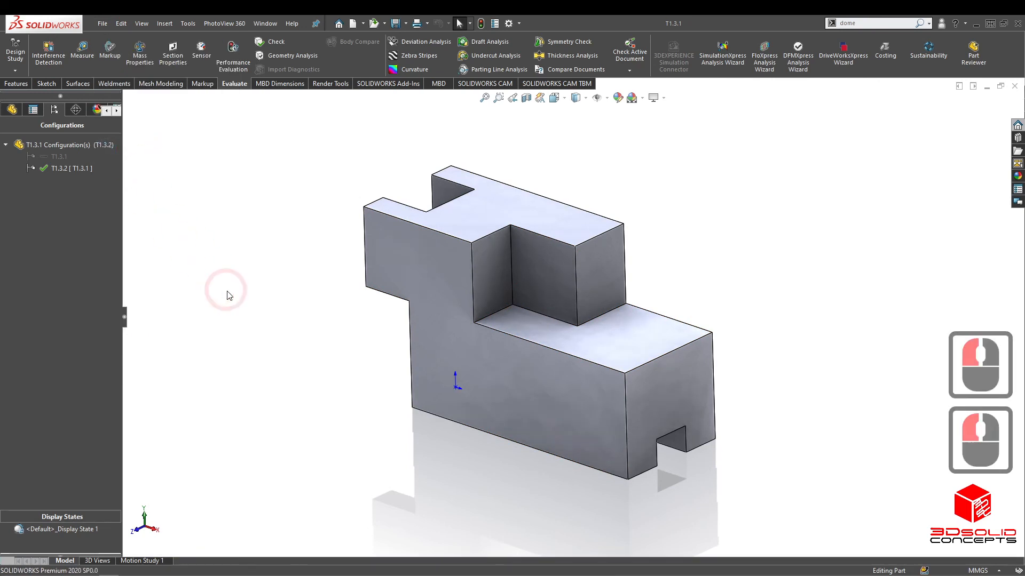